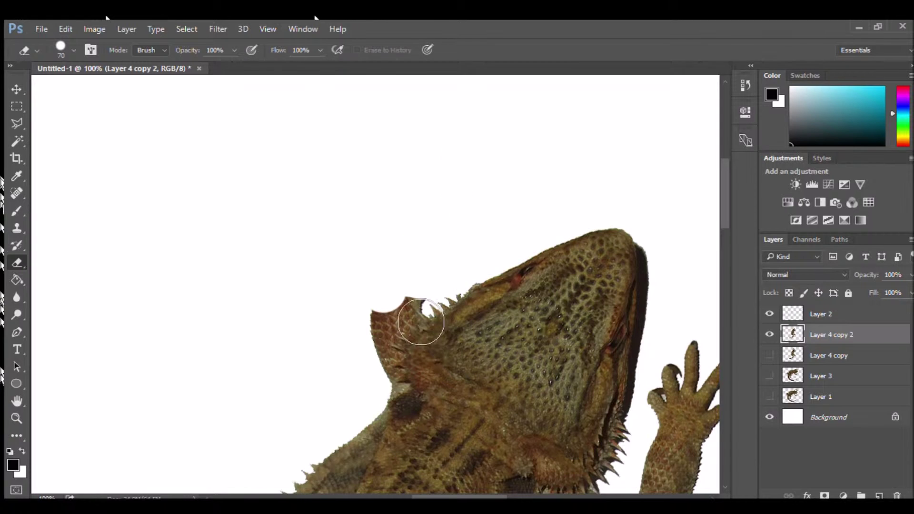
Erase the right front leg on Layer 4 copy 2, leaving only a stub beside the neck.
{"action": "scroll", "coordinate": [441, 298], "scroll_direction": "down", "scroll_amount": 3}
{"action": "scroll", "coordinate": [438, 286], "scroll_direction": "up", "scroll_amount": 4}
{"action": "scroll", "coordinate": [442, 235], "scroll_direction": "down", "scroll_amount": 7}
{"action": "mouse_move", "coordinate": [576, 305]}
{"action": "left_mouse_down"}
{"action": "mouse_move", "coordinate": [585, 327]}
{"action": "mouse_move", "coordinate": [645, 166]}
{"action": "mouse_move", "coordinate": [668, 179]}
{"action": "mouse_move", "coordinate": [613, 330]}
{"action": "left_mouse_up"}
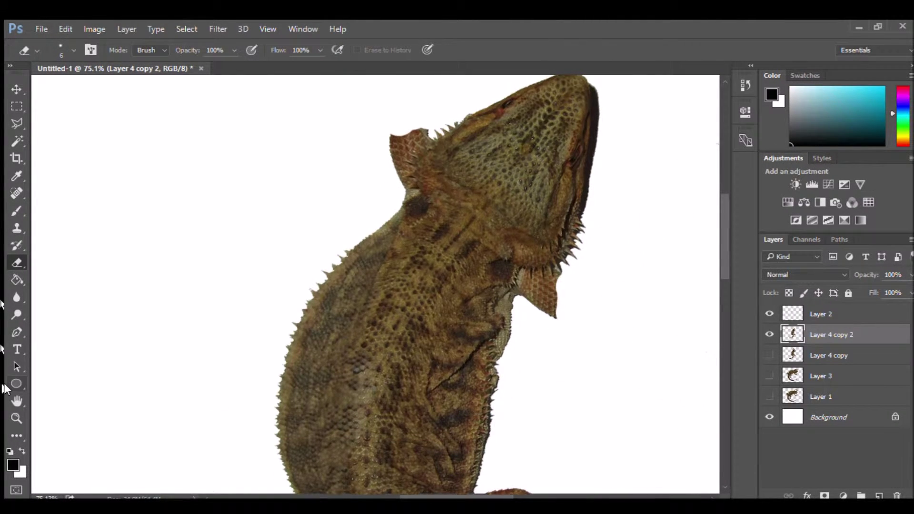
Erase around the upper left neck spikes with a size 6 eraser to start separating the left leg stub.
{"action": "key", "text": "ctrl+plus"}
{"action": "key", "text": "ctrl+plus"}
{"action": "key", "text": "ctrl+plus"}
{"action": "key", "text": "ctrl+plus"}
{"action": "scroll", "coordinate": [636, 201], "scroll_direction": "up", "scroll_amount": 10}
{"action": "scroll", "coordinate": [639, 206], "scroll_direction": "up", "scroll_amount": 7}
{"action": "scroll", "coordinate": [639, 207], "scroll_direction": "down", "scroll_amount": 5}
{"action": "left_click_drag", "start_coordinate": [436, 159], "coordinate": [458, 361]}
{"action": "scroll", "coordinate": [461, 339], "scroll_direction": "down", "scroll_amount": 1}
{"action": "scroll", "coordinate": [479, 227], "scroll_direction": "right", "scroll_amount": 4}
{"action": "mouse_move", "coordinate": [481, 114]}
{"action": "left_mouse_down"}
{"action": "mouse_move", "coordinate": [518, 157]}
{"action": "mouse_move", "coordinate": [503, 128]}
{"action": "mouse_move", "coordinate": [447, 124]}
{"action": "mouse_move", "coordinate": [483, 217]}
{"action": "mouse_move", "coordinate": [430, 192]}
{"action": "mouse_move", "coordinate": [415, 197]}
{"action": "mouse_move", "coordinate": [435, 245]}
{"action": "left_mouse_up"}
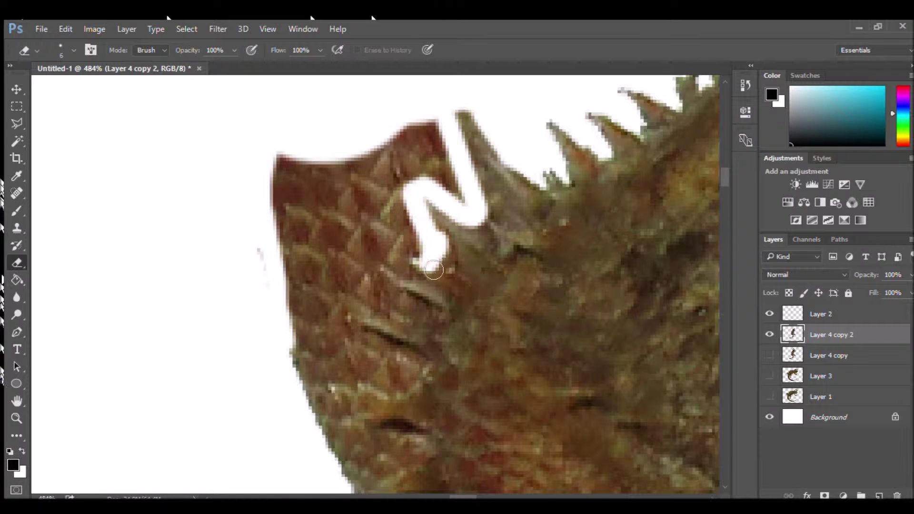
Erase between the lower left neck spikes down to the end of the left leg stub.
{"action": "scroll", "coordinate": [403, 271], "scroll_direction": "down", "scroll_amount": 3}
{"action": "mouse_move", "coordinate": [423, 188]}
{"action": "left_mouse_down"}
{"action": "mouse_move", "coordinate": [369, 188]}
{"action": "mouse_move", "coordinate": [361, 225]}
{"action": "mouse_move", "coordinate": [422, 242]}
{"action": "mouse_move", "coordinate": [419, 254]}
{"action": "mouse_move", "coordinate": [363, 297]}
{"action": "mouse_move", "coordinate": [423, 316]}
{"action": "mouse_move", "coordinate": [430, 331]}
{"action": "mouse_move", "coordinate": [371, 368]}
{"action": "mouse_move", "coordinate": [380, 378]}
{"action": "mouse_move", "coordinate": [471, 389]}
{"action": "mouse_move", "coordinate": [455, 386]}
{"action": "mouse_move", "coordinate": [368, 438]}
{"action": "left_mouse_up"}
{"action": "mouse_move", "coordinate": [410, 403]}
{"action": "left_mouse_down"}
{"action": "mouse_move", "coordinate": [408, 330]}
{"action": "mouse_move", "coordinate": [392, 330]}
{"action": "mouse_move", "coordinate": [292, 191]}
{"action": "mouse_move", "coordinate": [317, 315]}
{"action": "left_mouse_up"}
Erase the detached remainder of the left leg stub next to the neck spikes.
{"action": "scroll", "coordinate": [317, 314], "scroll_direction": "up", "scroll_amount": 3}
{"action": "mouse_move", "coordinate": [378, 357]}
{"action": "left_mouse_down"}
{"action": "mouse_move", "coordinate": [334, 322]}
{"action": "mouse_move", "coordinate": [300, 303]}
{"action": "mouse_move", "coordinate": [290, 107]}
{"action": "mouse_move", "coordinate": [295, 177]}
{"action": "mouse_move", "coordinate": [413, 107]}
{"action": "mouse_move", "coordinate": [458, 139]}
{"action": "mouse_move", "coordinate": [422, 89]}
{"action": "left_mouse_up"}
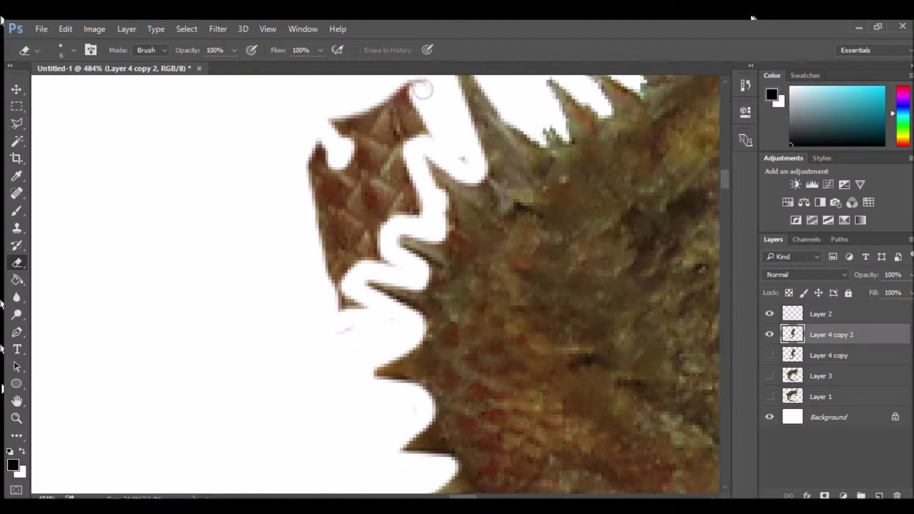
{"action": "mouse_move", "coordinate": [441, 138]}
{"action": "left_mouse_down"}
{"action": "mouse_move", "coordinate": [401, 152]}
{"action": "mouse_move", "coordinate": [420, 202]}
{"action": "mouse_move", "coordinate": [400, 212]}
{"action": "mouse_move", "coordinate": [386, 262]}
{"action": "left_mouse_up"}
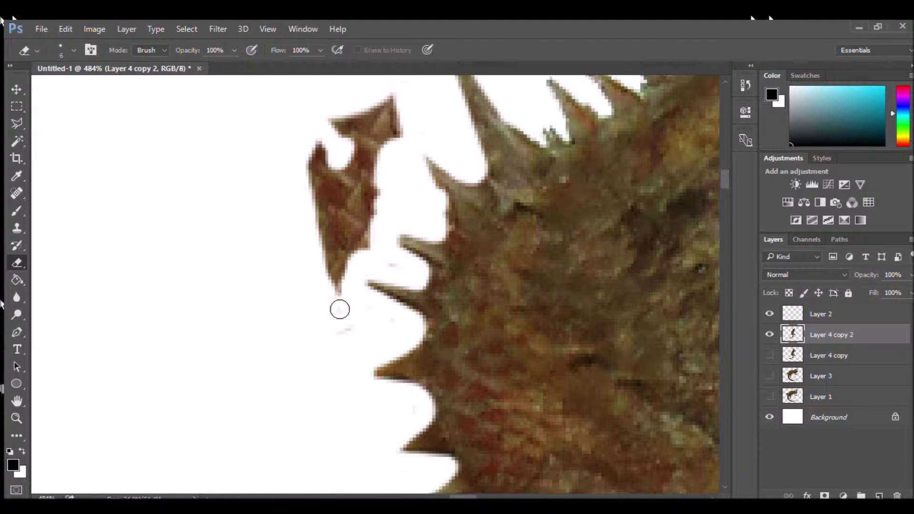
{"action": "left_click_drag", "start_coordinate": [339, 310], "coordinate": [315, 211]}
{"action": "left_click_drag", "start_coordinate": [358, 275], "coordinate": [383, 124]}
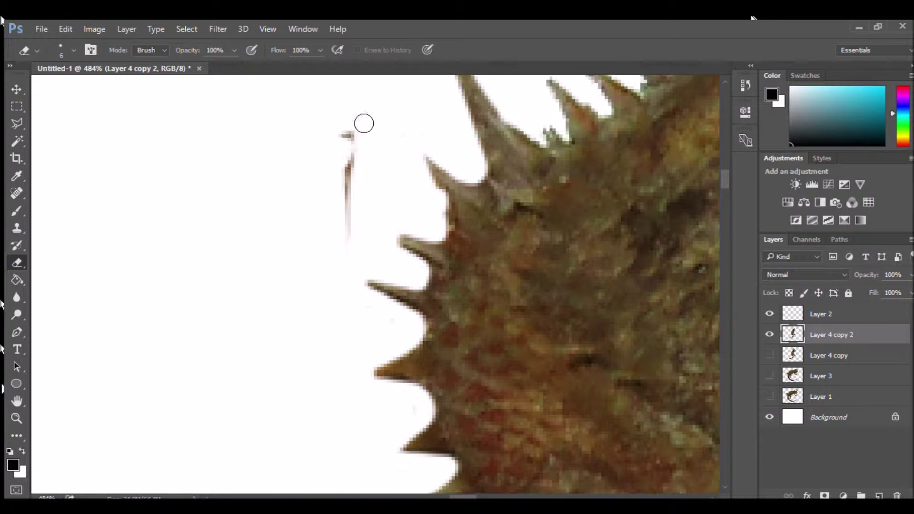
{"action": "key", "text": "ctrl+minus"}
{"action": "key", "text": "ctrl+minus"}
{"action": "key", "text": "ctrl+minus"}
{"action": "key", "text": "ctrl+minus"}
{"action": "key", "text": "ctrl+minus"}
{"action": "key", "text": "ctrl+minus"}
{"action": "key", "text": "ctrl+minus"}
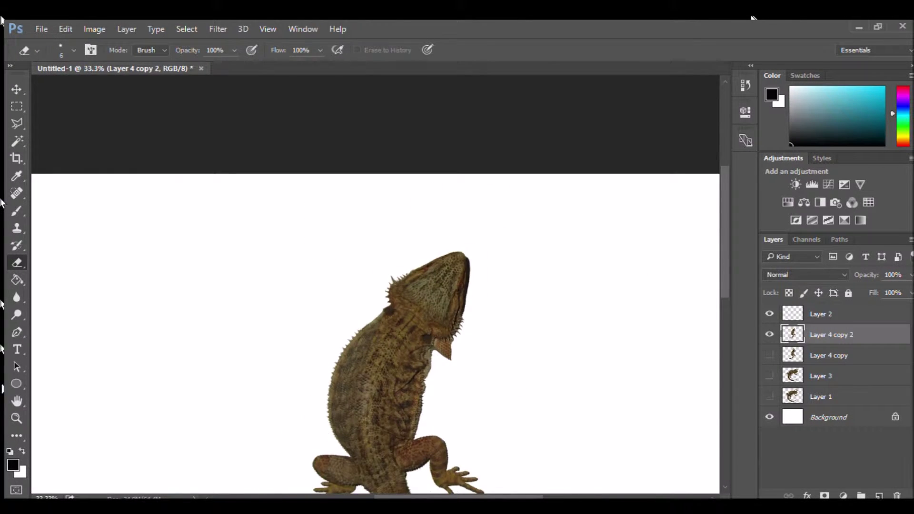
Erase a zigzag outline around the spikes above the right leg stub, reducing the eraser to size 3 for the narrow gaps.
{"action": "key", "text": "ctrl+plus"}
{"action": "key", "text": "ctrl+plus"}
{"action": "key", "text": "ctrl+plus"}
{"action": "key", "text": "ctrl+plus"}
{"action": "key", "text": "ctrl+plus"}
{"action": "left_click_drag", "start_coordinate": [606, 252], "coordinate": [267, 81]}
{"action": "left_click_drag", "start_coordinate": [628, 407], "coordinate": [330, 114]}
{"action": "scroll", "coordinate": [290, 251], "scroll_direction": "up", "scroll_amount": 3}
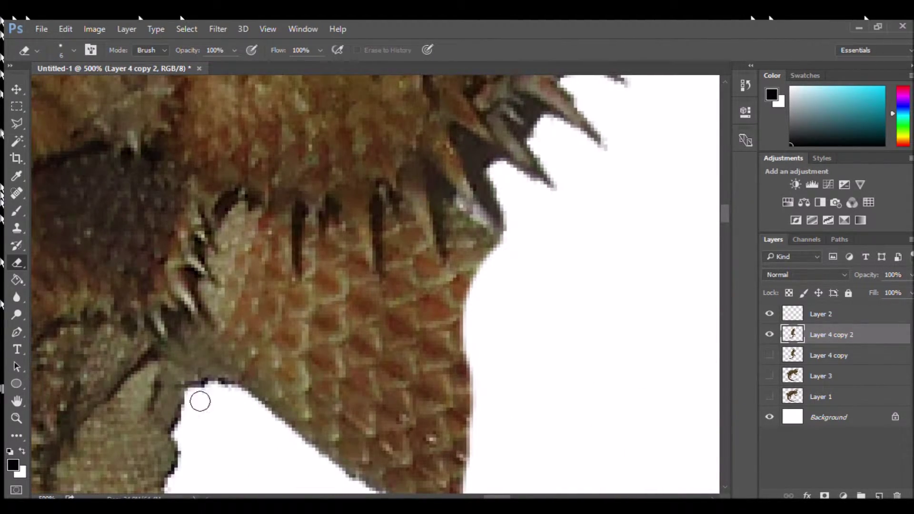
{"action": "mouse_move", "coordinate": [200, 401]}
{"action": "left_mouse_down"}
{"action": "mouse_move", "coordinate": [193, 336]}
{"action": "mouse_move", "coordinate": [209, 330]}
{"action": "mouse_move", "coordinate": [228, 297]}
{"action": "left_mouse_up"}
{"action": "left_click_drag", "start_coordinate": [217, 265], "coordinate": [231, 253]}
{"action": "mouse_move", "coordinate": [249, 219]}
{"action": "left_mouse_down"}
{"action": "mouse_move", "coordinate": [270, 222]}
{"action": "mouse_move", "coordinate": [288, 298]}
{"action": "mouse_move", "coordinate": [307, 279]}
{"action": "mouse_move", "coordinate": [319, 238]}
{"action": "mouse_move", "coordinate": [338, 228]}
{"action": "mouse_move", "coordinate": [356, 270]}
{"action": "mouse_move", "coordinate": [384, 304]}
{"action": "left_mouse_up"}
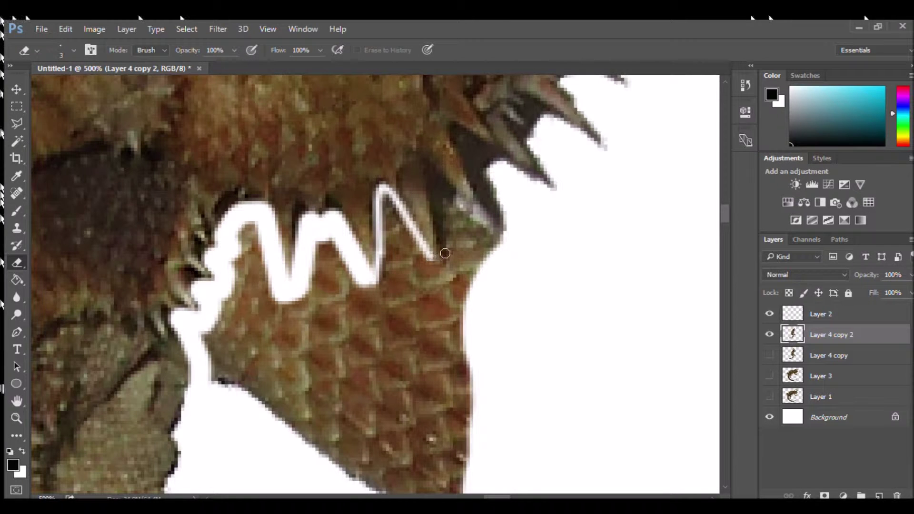
{"action": "mouse_move", "coordinate": [430, 170]}
{"action": "left_mouse_down"}
{"action": "mouse_move", "coordinate": [480, 233]}
{"action": "mouse_move", "coordinate": [495, 214]}
{"action": "mouse_move", "coordinate": [458, 152]}
{"action": "left_mouse_up"}
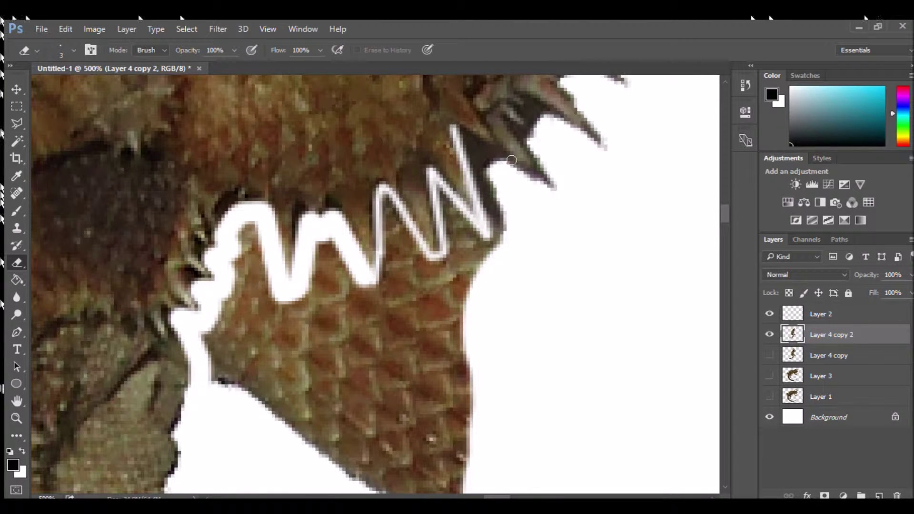
Outline the spikes along the right side of the jaw with the size 3 eraser.
{"action": "scroll", "coordinate": [508, 161], "scroll_direction": "up", "scroll_amount": 5}
{"action": "scroll", "coordinate": [485, 153], "scroll_direction": "right", "scroll_amount": 2}
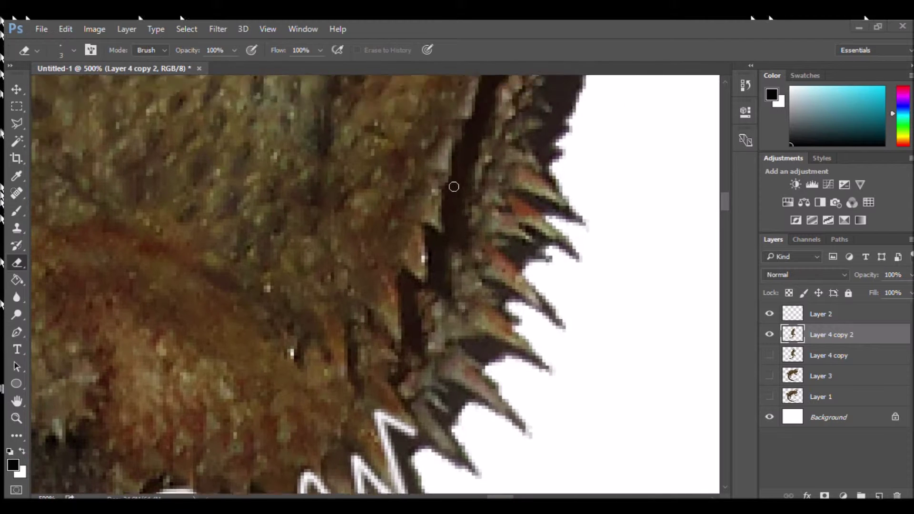
{"action": "left_click_drag", "start_coordinate": [476, 401], "coordinate": [442, 336]}
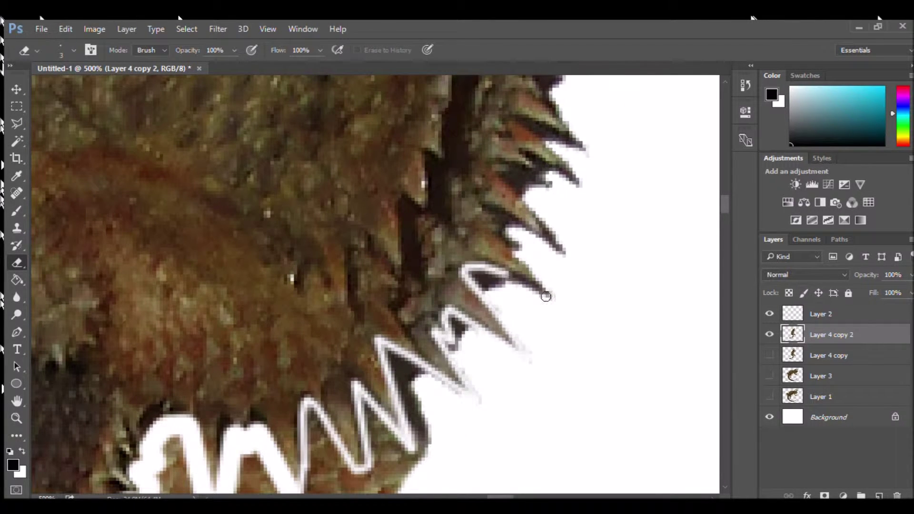
{"action": "left_click_drag", "start_coordinate": [548, 244], "coordinate": [543, 217]}
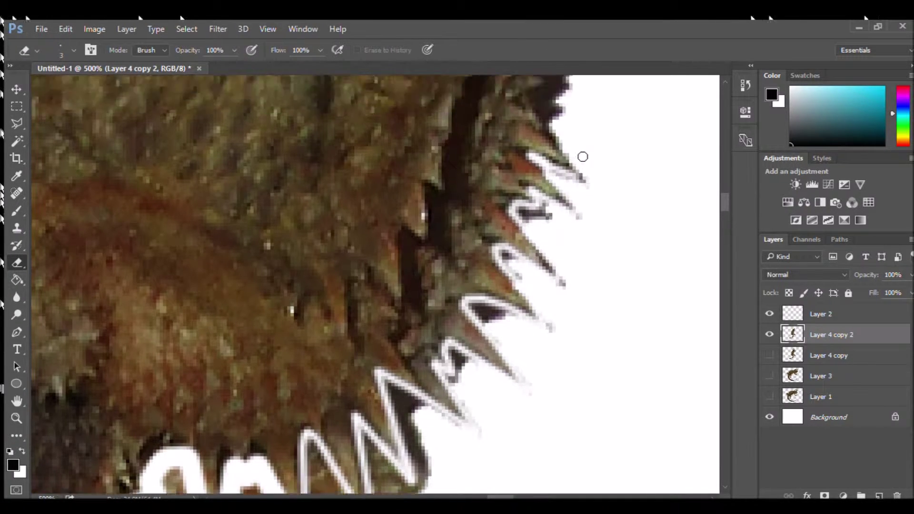
Erase a thin line between the head's right edge and its dark shadow, from the jaw spikes up to the snout.
{"action": "left_click_drag", "start_coordinate": [581, 155], "coordinate": [576, 378]}
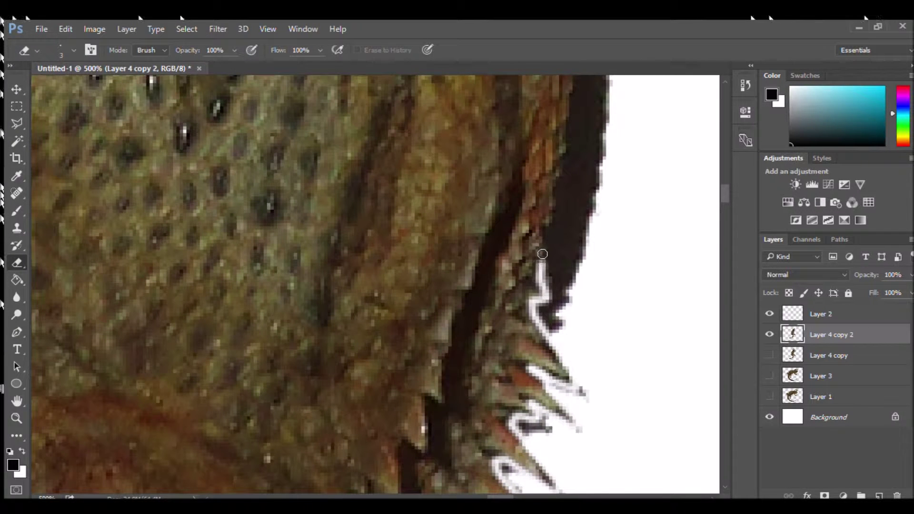
{"action": "left_click_drag", "start_coordinate": [555, 219], "coordinate": [567, 305]}
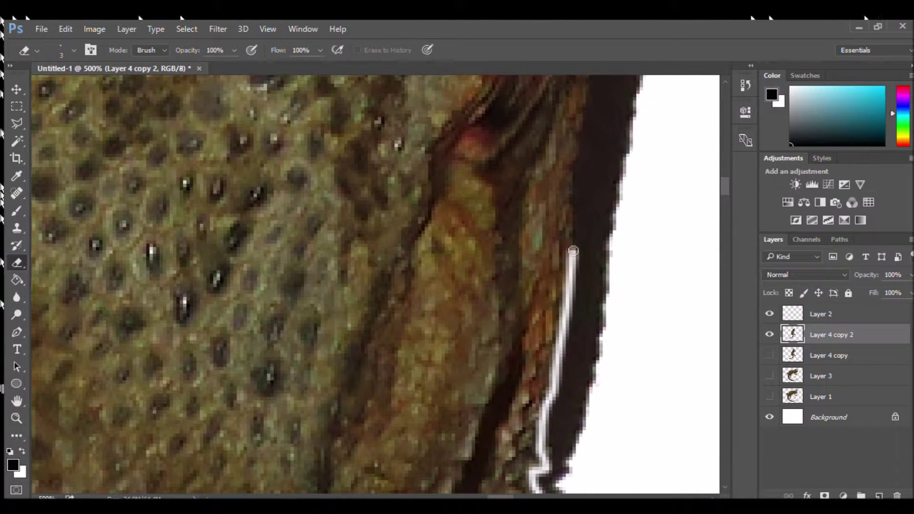
{"action": "left_click_drag", "start_coordinate": [573, 251], "coordinate": [573, 326]}
{"action": "left_click", "coordinate": [590, 228], "text": "shift"}
{"action": "scroll", "coordinate": [592, 228], "scroll_direction": "up", "scroll_amount": 2}
{"action": "left_click", "coordinate": [607, 284], "text": "shift"}
{"action": "left_click", "coordinate": [611, 209], "text": "shift"}
{"action": "scroll", "coordinate": [612, 229], "scroll_direction": "up", "scroll_amount": 2}
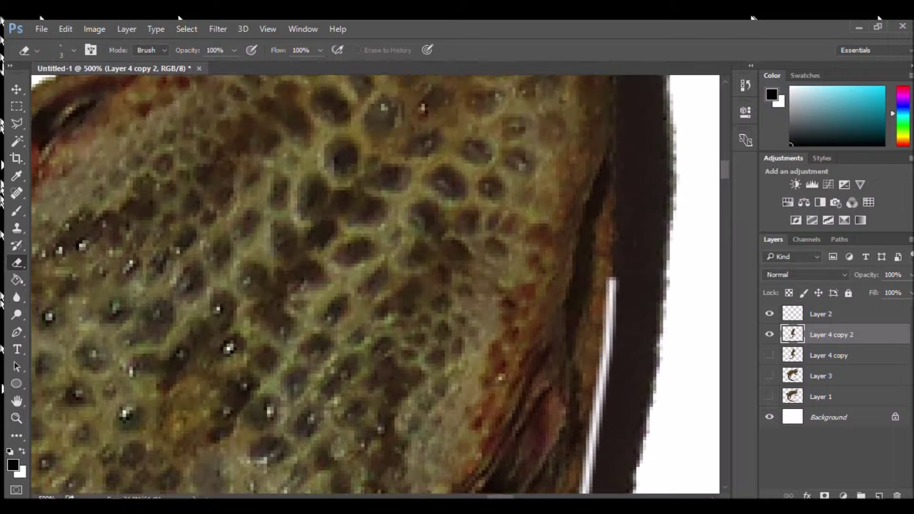
{"action": "left_click", "coordinate": [617, 258], "text": "shift"}
{"action": "scroll", "coordinate": [612, 122], "scroll_direction": "up", "scroll_amount": 5}
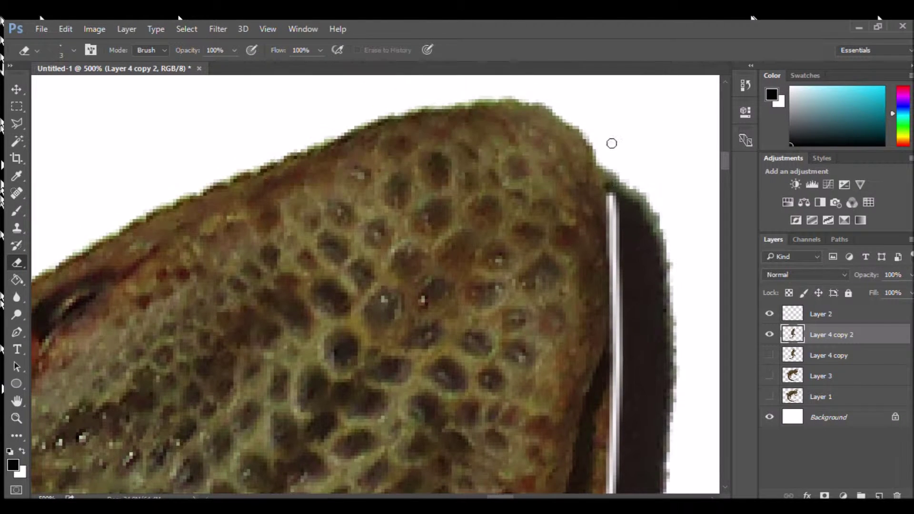
{"action": "left_click", "coordinate": [17, 141]}
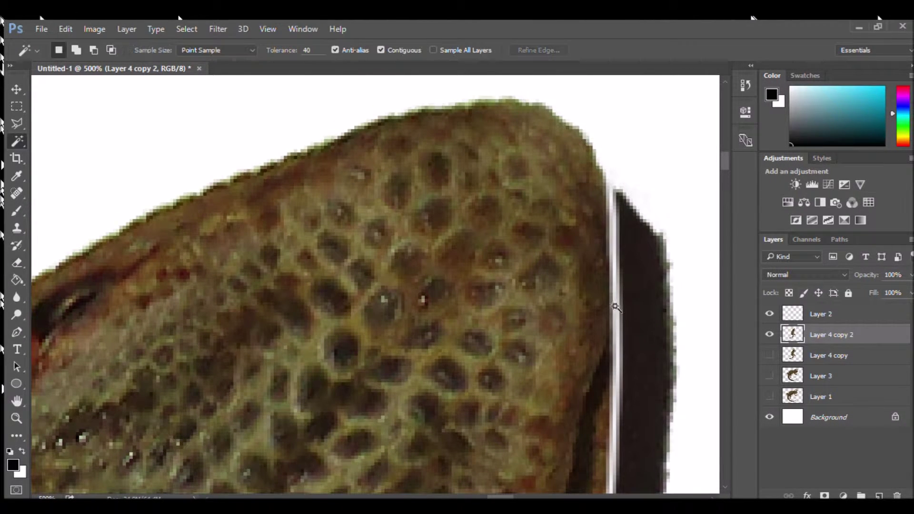
{"action": "left_click", "coordinate": [648, 298]}
{"action": "key", "text": "Delete"}
{"action": "key", "text": "ctrl+z"}
{"action": "scroll", "coordinate": [649, 312], "scroll_direction": "up", "scroll_amount": 2}
{"action": "scroll", "coordinate": [648, 312], "scroll_direction": "down", "scroll_amount": 2}
{"action": "key", "text": "ctrl+d"}
{"action": "left_click_drag", "start_coordinate": [294, 42], "coordinate": [189, 38]}
{"action": "left_click", "coordinate": [638, 258]}
{"action": "left_click", "coordinate": [647, 271]}
{"action": "left_click", "coordinate": [646, 270]}
{"action": "left_click", "coordinate": [647, 256]}
{"action": "scroll", "coordinate": [647, 256], "scroll_direction": "up", "scroll_amount": 3}
Erase the dark shadow beside the snout and upper head with a size 15 eraser.
{"action": "key", "text": "e"}
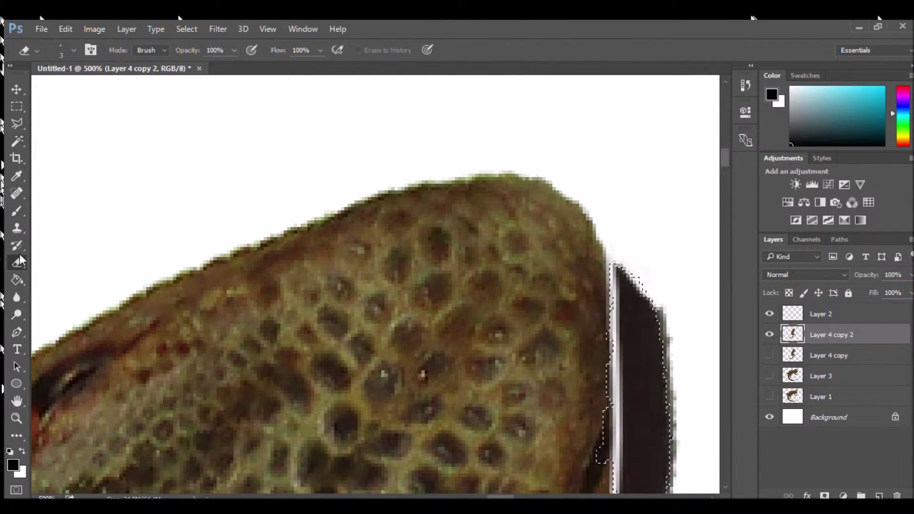
{"action": "left_click_drag", "start_coordinate": [628, 276], "coordinate": [647, 291]}
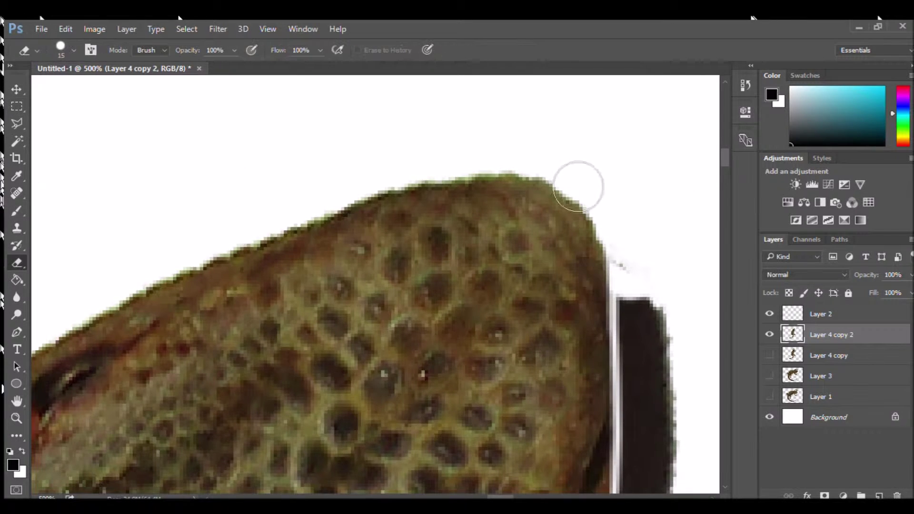
{"action": "scroll", "coordinate": [636, 249], "scroll_direction": "down", "scroll_amount": 5}
{"action": "scroll", "coordinate": [591, 157], "scroll_direction": "right", "scroll_amount": 2}
{"action": "mouse_move", "coordinate": [591, 157]}
{"action": "left_mouse_down"}
{"action": "mouse_move", "coordinate": [560, 159]}
{"action": "mouse_move", "coordinate": [571, 380]}
{"action": "mouse_move", "coordinate": [555, 400]}
{"action": "mouse_move", "coordinate": [578, 451]}
{"action": "left_mouse_up"}
{"action": "scroll", "coordinate": [563, 140], "scroll_direction": "up", "scroll_amount": 4}
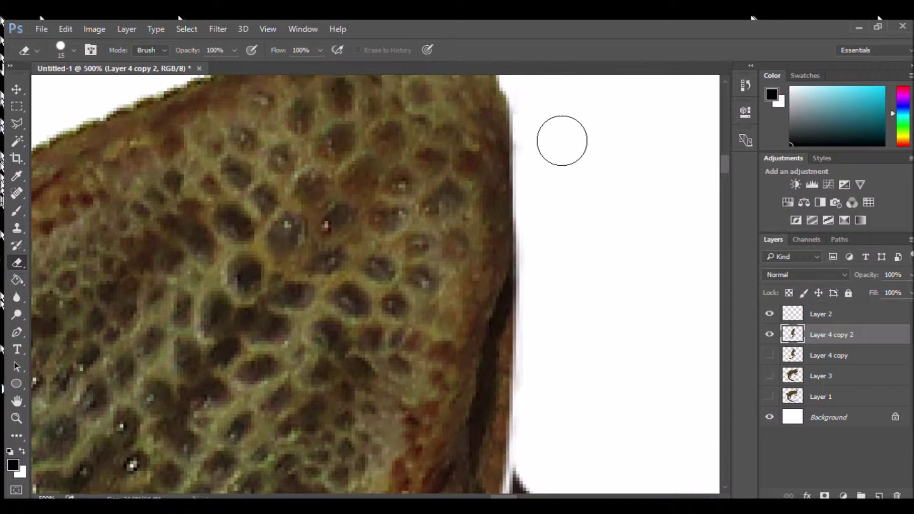
Erase the remaining dark shadow down the right side of the head to the jaw spikes, using size 10 near the spikes.
{"action": "scroll", "coordinate": [556, 167], "scroll_direction": "down", "scroll_amount": 15}
{"action": "mouse_move", "coordinate": [542, 190]}
{"action": "left_mouse_down"}
{"action": "mouse_move", "coordinate": [571, 227]}
{"action": "mouse_move", "coordinate": [536, 364]}
{"action": "mouse_move", "coordinate": [547, 221]}
{"action": "mouse_move", "coordinate": [538, 272]}
{"action": "left_mouse_up"}
{"action": "scroll", "coordinate": [523, 214], "scroll_direction": "down", "scroll_amount": 4}
{"action": "left_click_drag", "start_coordinate": [516, 174], "coordinate": [521, 306]}
{"action": "scroll", "coordinate": [504, 316], "scroll_direction": "down", "scroll_amount": 5}
{"action": "mouse_move", "coordinate": [509, 262]}
{"action": "left_mouse_down"}
{"action": "mouse_move", "coordinate": [503, 186]}
{"action": "mouse_move", "coordinate": [481, 114]}
{"action": "left_mouse_up"}
{"action": "scroll", "coordinate": [524, 156], "scroll_direction": "up", "scroll_amount": 3}
{"action": "left_click_drag", "start_coordinate": [523, 155], "coordinate": [493, 253]}
{"action": "left_click_drag", "start_coordinate": [445, 292], "coordinate": [466, 310]}
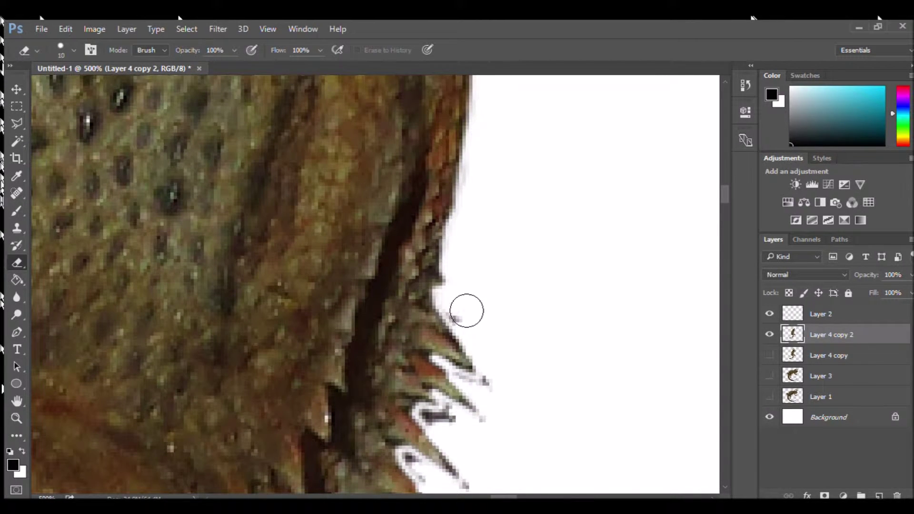
Clean the dark remnants out of the gaps between the right jaw spikes with a size 3 eraser.
{"action": "scroll", "coordinate": [502, 407], "scroll_direction": "down", "scroll_amount": 4}
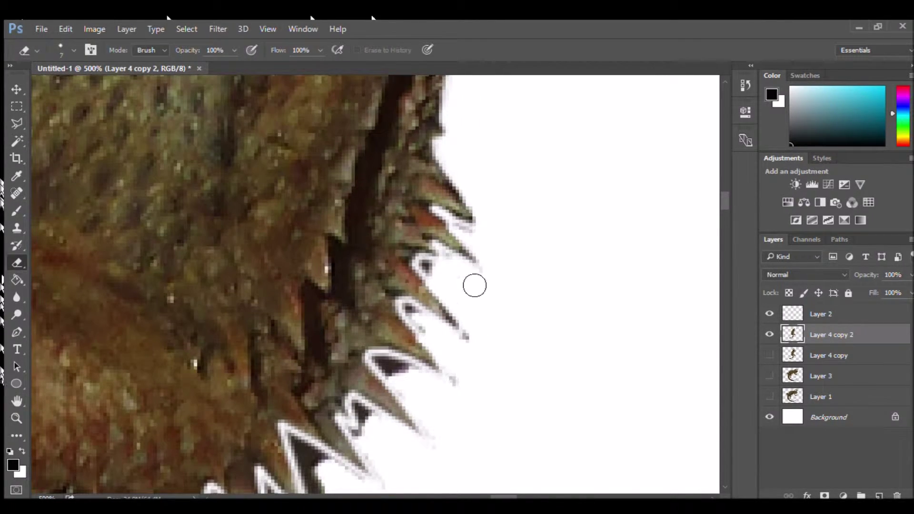
{"action": "scroll", "coordinate": [567, 279], "scroll_direction": "down", "scroll_amount": 1}
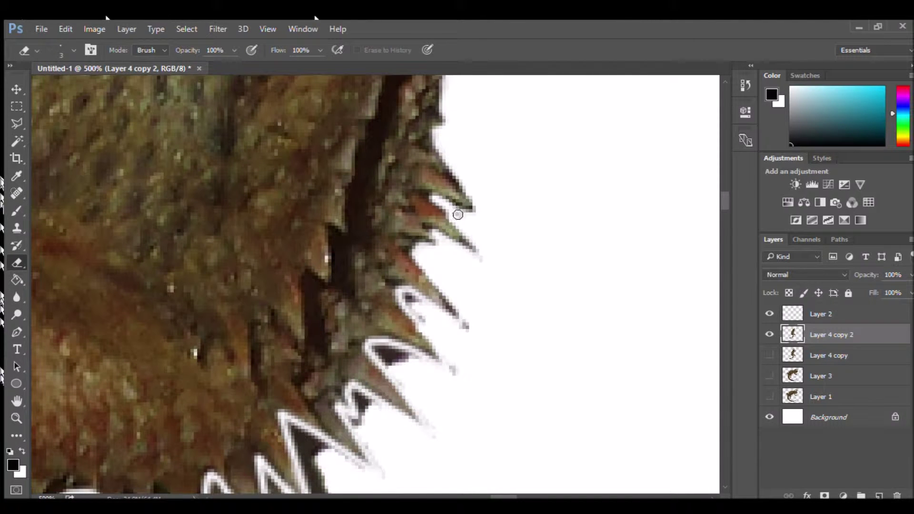
{"action": "scroll", "coordinate": [458, 214], "scroll_direction": "down", "scroll_amount": 5}
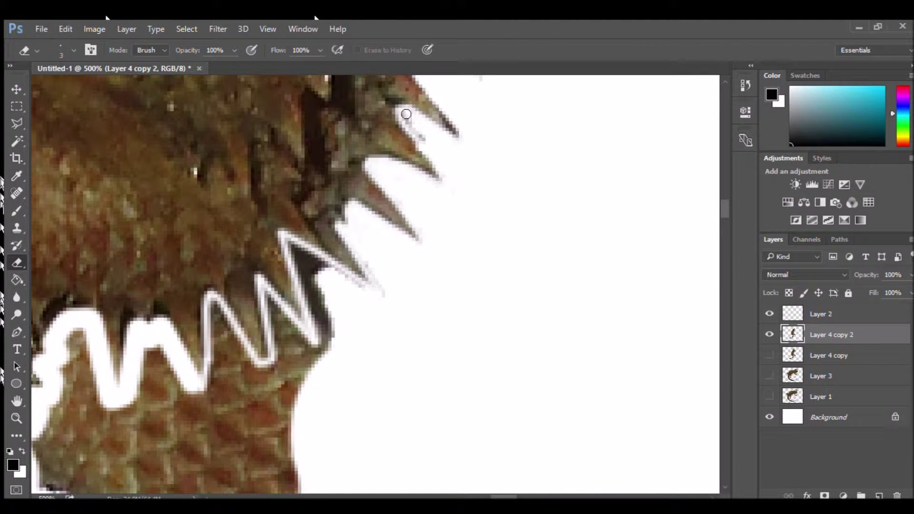
{"action": "scroll", "coordinate": [475, 172], "scroll_direction": "up", "scroll_amount": 4}
{"action": "scroll", "coordinate": [447, 308], "scroll_direction": "down", "scroll_amount": 4}
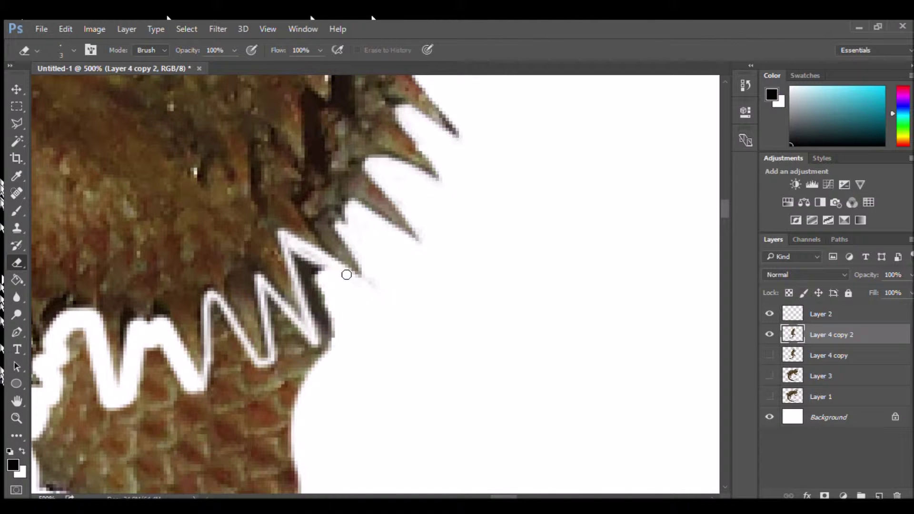
Erase the bulk of the right leg stub below the zigzag outline of the neck spikes.
{"action": "left_click_drag", "start_coordinate": [342, 318], "coordinate": [257, 474]}
{"action": "scroll", "coordinate": [323, 414], "scroll_direction": "down", "scroll_amount": 5}
{"action": "mouse_move", "coordinate": [298, 312]}
{"action": "left_mouse_down"}
{"action": "mouse_move", "coordinate": [198, 416]}
{"action": "mouse_move", "coordinate": [50, 309]}
{"action": "left_mouse_up"}
{"action": "mouse_move", "coordinate": [53, 276]}
{"action": "left_mouse_down"}
{"action": "mouse_move", "coordinate": [252, 381]}
{"action": "mouse_move", "coordinate": [276, 332]}
{"action": "left_mouse_up"}
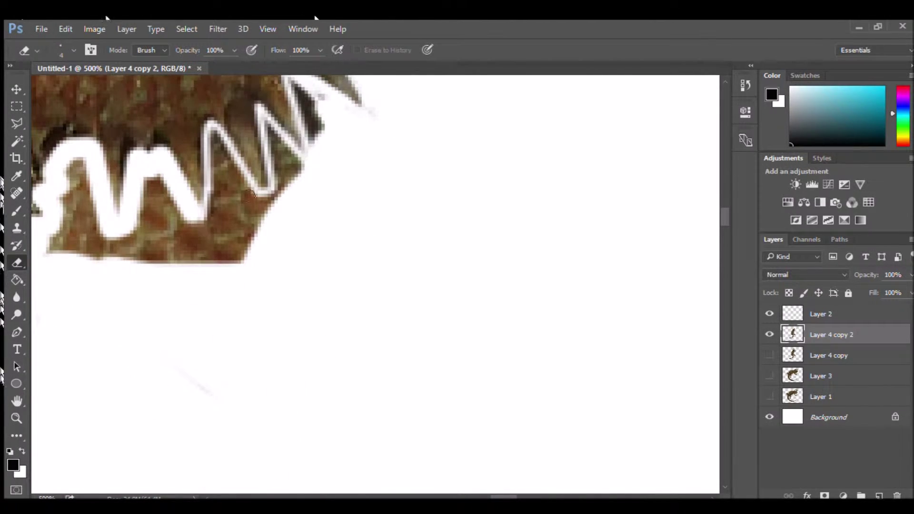
Erase the leftover skin pieces between and below the right neck spikes with size 4 and size 12 erasers.
{"action": "mouse_move", "coordinate": [232, 159]}
{"action": "left_mouse_down"}
{"action": "mouse_move", "coordinate": [281, 197]}
{"action": "mouse_move", "coordinate": [296, 160]}
{"action": "left_mouse_up"}
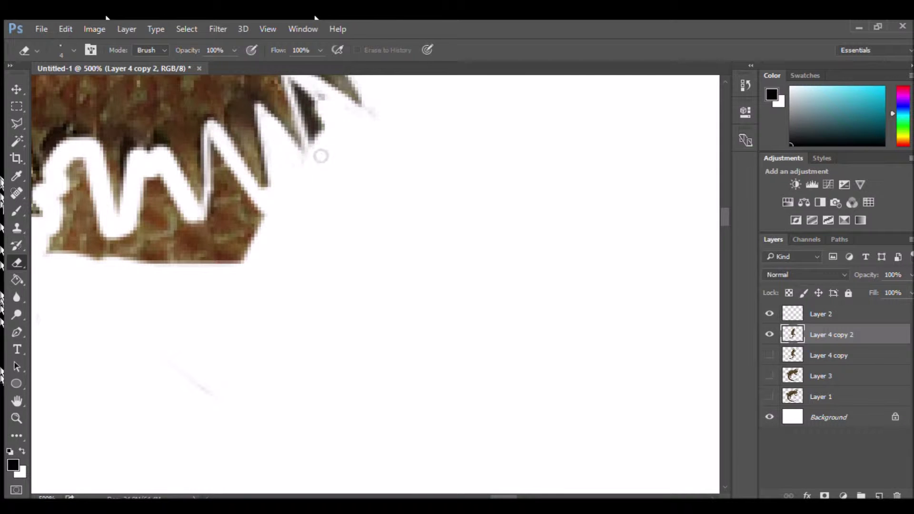
{"action": "mouse_move", "coordinate": [224, 248]}
{"action": "left_mouse_down"}
{"action": "mouse_move", "coordinate": [232, 188]}
{"action": "mouse_move", "coordinate": [212, 269]}
{"action": "mouse_move", "coordinate": [235, 180]}
{"action": "left_mouse_up"}
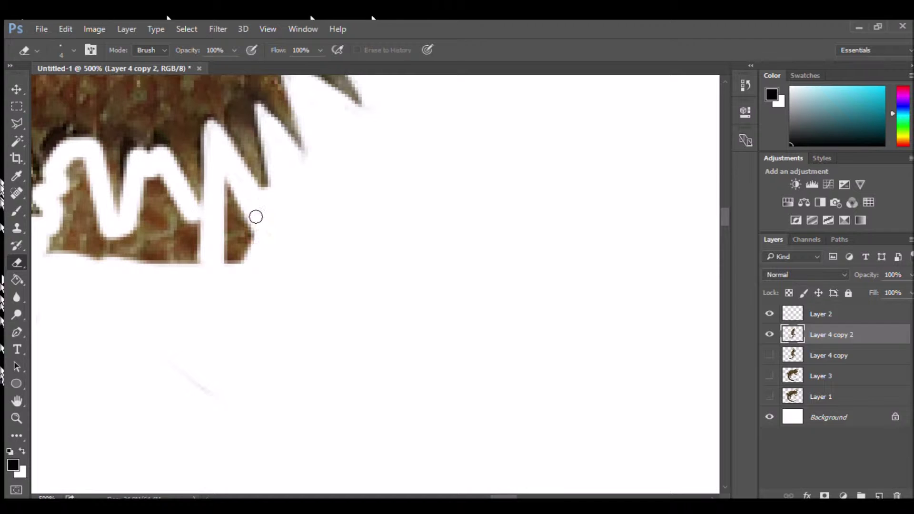
{"action": "left_click", "coordinate": [309, 282]}
{"action": "mouse_move", "coordinate": [275, 253]}
{"action": "left_mouse_down"}
{"action": "mouse_move", "coordinate": [271, 298]}
{"action": "mouse_move", "coordinate": [91, 285]}
{"action": "left_mouse_up"}
{"action": "right_click", "coordinate": [205, 320]}
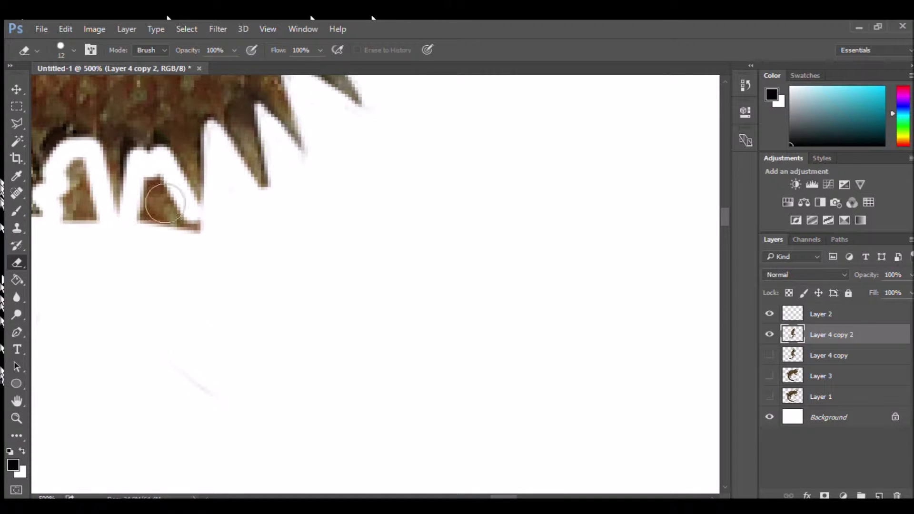
{"action": "mouse_move", "coordinate": [164, 203]}
{"action": "left_mouse_down"}
{"action": "mouse_move", "coordinate": [162, 232]}
{"action": "mouse_move", "coordinate": [219, 252]}
{"action": "left_mouse_up"}
{"action": "scroll", "coordinate": [218, 253], "scroll_direction": "left", "scroll_amount": 3}
{"action": "left_click_drag", "start_coordinate": [240, 198], "coordinate": [231, 241]}
Compare Layer 4 copy 2 with Layer 4 copy by toggling their visibility, leaving Layer 4 copy hidden.
{"action": "left_click", "coordinate": [16, 89]}
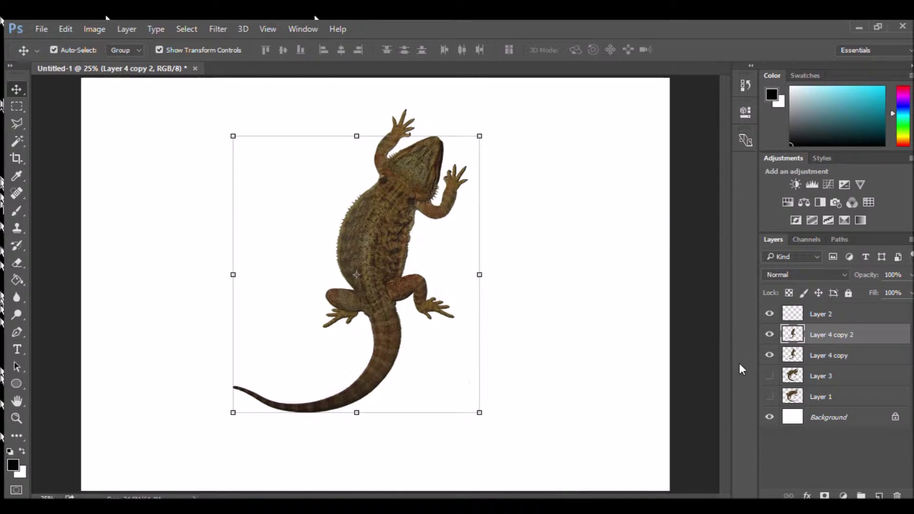
{"action": "left_click", "coordinate": [767, 334]}
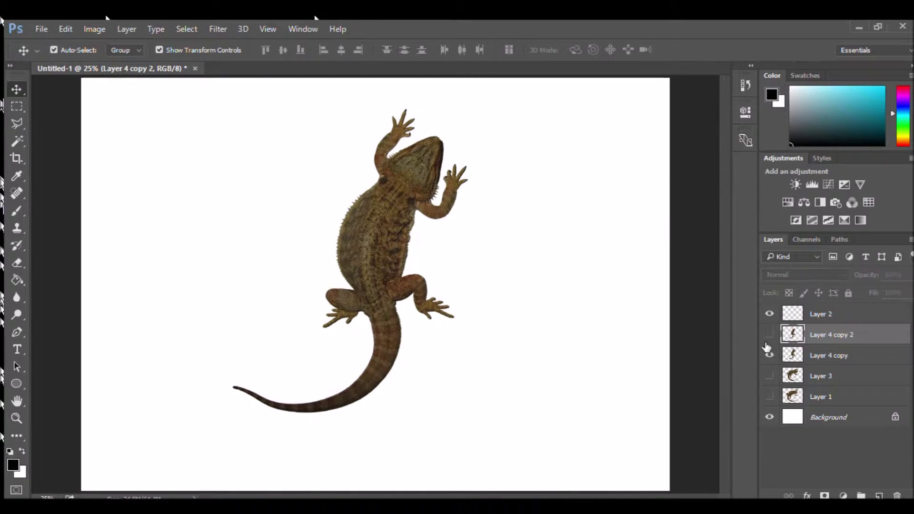
{"action": "left_click", "coordinate": [767, 335]}
{"action": "left_click", "coordinate": [768, 352]}
{"action": "left_click", "coordinate": [767, 351]}
{"action": "left_click", "coordinate": [766, 351]}
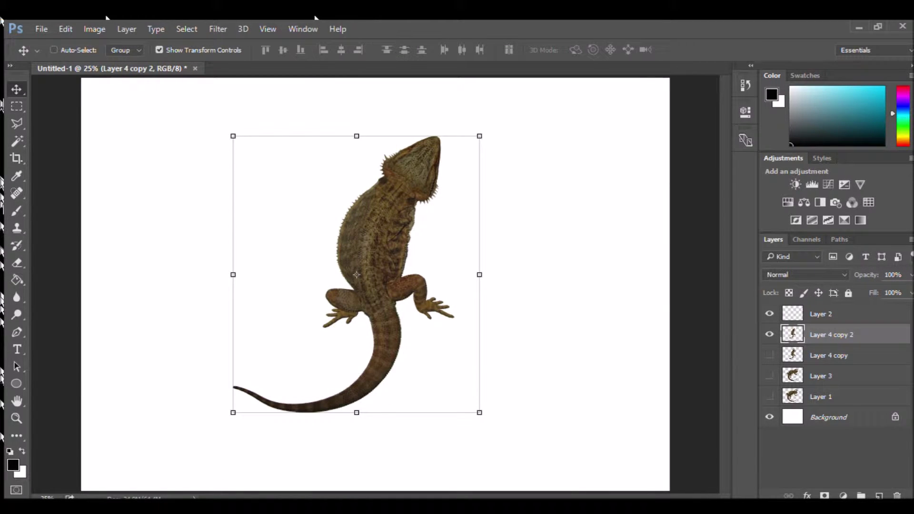
Make a rectangular marquee selection around the lower right hind leg and foot on Layer 4 copy 2.
{"action": "key", "text": "ctrl+plus"}
{"action": "key", "text": "ctrl+plus"}
{"action": "key", "text": "ctrl+plus"}
{"action": "key", "text": "ctrl+plus"}
{"action": "key", "text": "ctrl+plus"}
{"action": "key", "text": "ctrl+plus"}
{"action": "key", "text": "ctrl+minus"}
{"action": "left_click_drag", "start_coordinate": [338, 315], "coordinate": [381, 310]}
{"action": "left_click_drag", "start_coordinate": [676, 291], "coordinate": [267, 285]}
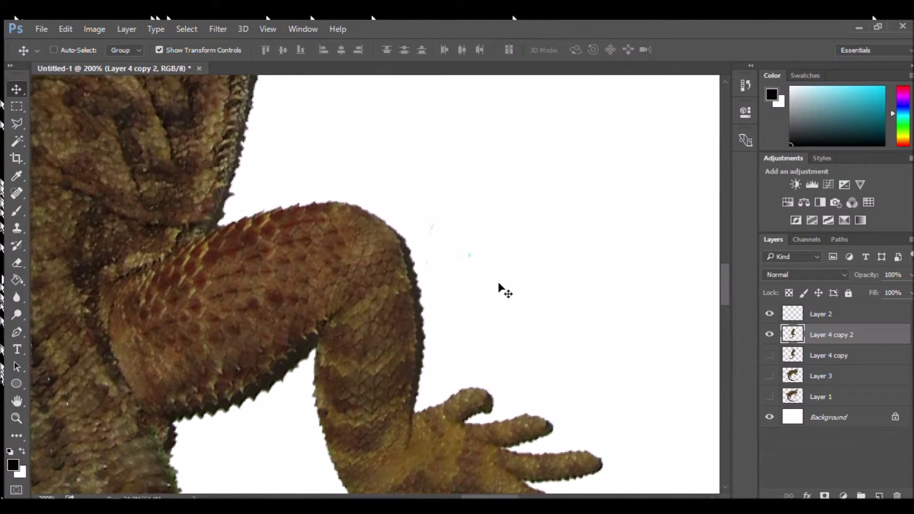
{"action": "left_click_drag", "start_coordinate": [499, 283], "coordinate": [434, 209]}
{"action": "left_click", "coordinate": [16, 106]}
{"action": "mouse_move", "coordinate": [200, 115]}
{"action": "left_mouse_down"}
{"action": "mouse_move", "coordinate": [590, 493]}
{"action": "mouse_move", "coordinate": [589, 439]}
{"action": "left_mouse_up"}
{"action": "scroll", "coordinate": [421, 320], "scroll_direction": "up", "scroll_amount": 4}
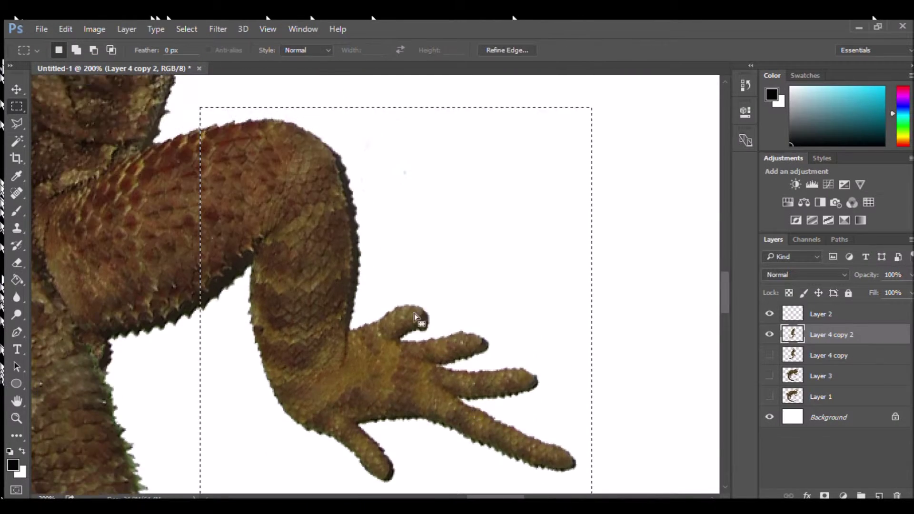
Rotate the selected lower hind leg and foot clockwise about 9 degrees, align it with the thigh and deselect.
{"action": "key", "text": "v"}
{"action": "left_click_drag", "start_coordinate": [599, 163], "coordinate": [631, 200]}
{"action": "left_click_drag", "start_coordinate": [301, 232], "coordinate": [295, 265]}
{"action": "scroll", "coordinate": [388, 225], "scroll_direction": "down", "scroll_amount": 5}
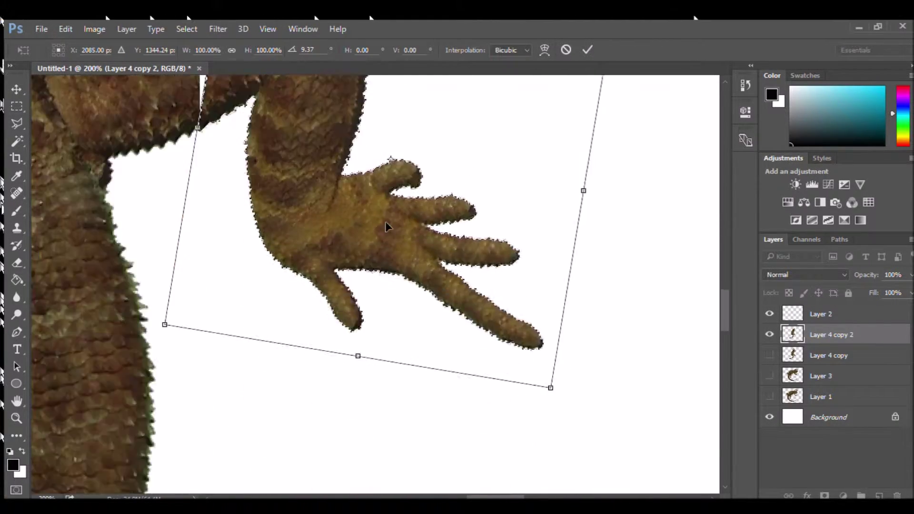
{"action": "scroll", "coordinate": [339, 224], "scroll_direction": "up", "scroll_amount": 5}
{"action": "key", "text": "Return"}
{"action": "key", "text": "ctrl+d"}
Heal the seam across the right thigh with the size 15 Spot Healing Brush, undoing the bad strokes at its upper edge.
{"action": "key", "text": "j"}
{"action": "mouse_move", "coordinate": [169, 243]}
{"action": "left_mouse_down"}
{"action": "mouse_move", "coordinate": [264, 261]}
{"action": "mouse_move", "coordinate": [279, 284]}
{"action": "left_mouse_up"}
{"action": "left_click_drag", "start_coordinate": [190, 294], "coordinate": [203, 343]}
{"action": "mouse_move", "coordinate": [203, 197]}
{"action": "left_mouse_down"}
{"action": "mouse_move", "coordinate": [234, 212]}
{"action": "mouse_move", "coordinate": [226, 226]}
{"action": "mouse_move", "coordinate": [193, 202]}
{"action": "mouse_move", "coordinate": [246, 206]}
{"action": "mouse_move", "coordinate": [213, 200]}
{"action": "mouse_move", "coordinate": [205, 228]}
{"action": "mouse_move", "coordinate": [225, 215]}
{"action": "left_mouse_up"}
{"action": "key", "text": "ctrl+alt+z"}
{"action": "key", "text": "ctrl+alt+z"}
{"action": "left_click", "coordinate": [210, 220]}
{"action": "key", "text": "ctrl+alt+z"}
{"action": "key", "text": "ctrl+alt+z"}
{"action": "key", "text": "ctrl+alt+z"}
{"action": "key", "text": "ctrl+shift+z"}
{"action": "key", "text": "ctrl+shift+z"}
{"action": "key", "text": "ctrl+alt+z"}
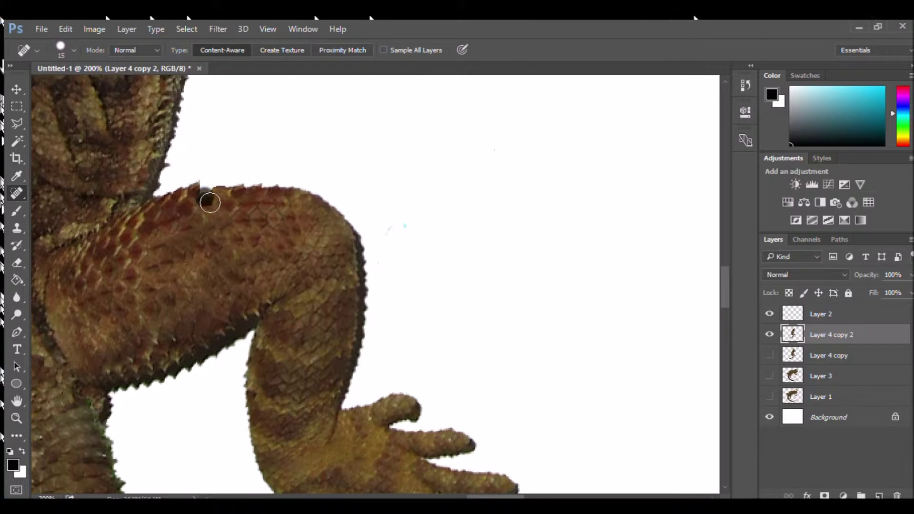
Select the outer part of the tail, set the pivot near its joined edge, rotate it clockwise and deselect.
{"action": "key", "text": "ctrl+0"}
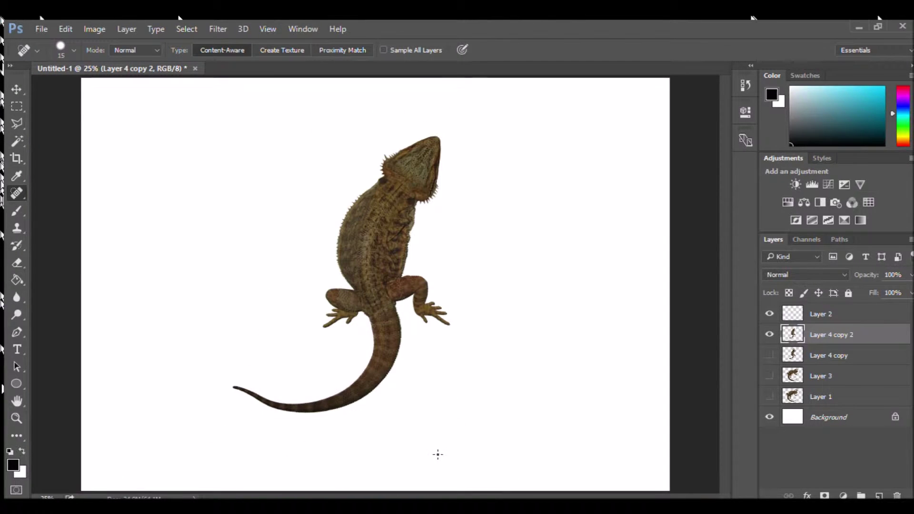
{"action": "left_click", "coordinate": [15, 107]}
{"action": "left_click_drag", "start_coordinate": [207, 433], "coordinate": [351, 370]}
{"action": "key", "text": "ctrl+t"}
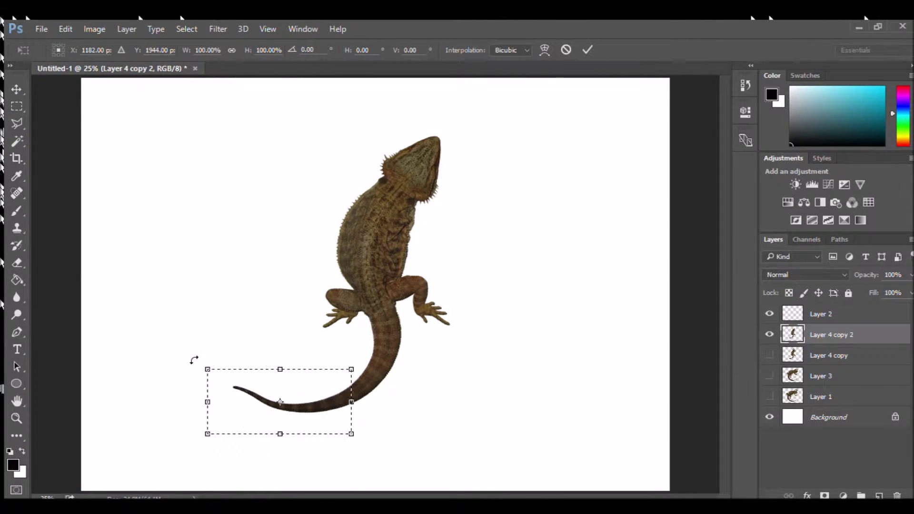
{"action": "left_click_drag", "start_coordinate": [291, 404], "coordinate": [347, 398]}
{"action": "left_click_drag", "start_coordinate": [188, 347], "coordinate": [206, 318]}
{"action": "key", "text": "Return"}
{"action": "key", "text": "ctrl+d"}
Select the thin tail end and try rotating it 15 degrees clockwise to curl the tail further.
{"action": "left_click_drag", "start_coordinate": [294, 338], "coordinate": [218, 402]}
{"action": "left_click", "coordinate": [17, 91]}
{"action": "key", "text": "ctrl+t"}
{"action": "left_click_drag", "start_coordinate": [216, 326], "coordinate": [228, 317]}
{"action": "mouse_move", "coordinate": [288, 388]}
{"action": "left_mouse_down"}
{"action": "mouse_move", "coordinate": [290, 376]}
{"action": "mouse_move", "coordinate": [289, 387]}
{"action": "left_mouse_up"}
{"action": "key", "text": "ctrl+1"}
{"action": "scroll", "coordinate": [550, 290], "scroll_direction": "up", "scroll_amount": 2}
{"action": "scroll", "coordinate": [549, 290], "scroll_direction": "down", "scroll_amount": 8}
{"action": "scroll", "coordinate": [540, 300], "scroll_direction": "left", "scroll_amount": 2}
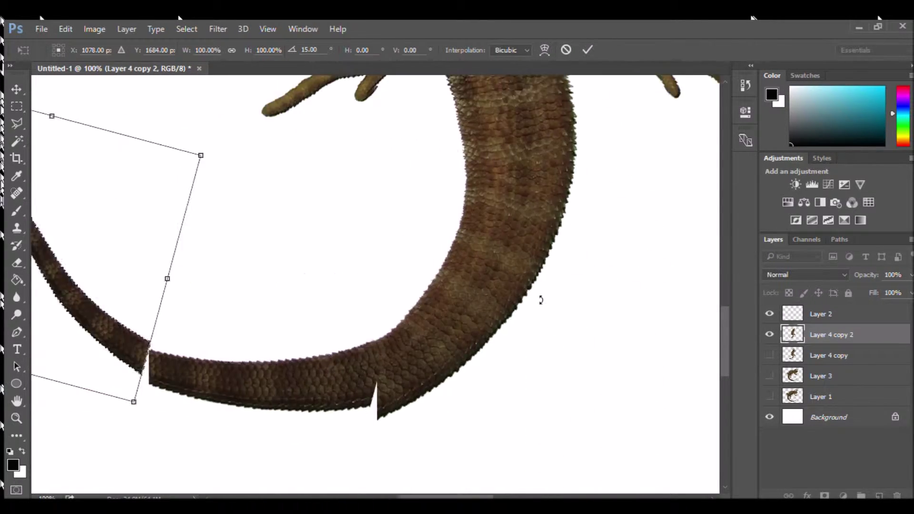
{"action": "scroll", "coordinate": [541, 300], "scroll_direction": "left", "scroll_amount": 2}
{"action": "key", "text": "Return"}
{"action": "left_click", "coordinate": [16, 107]}
{"action": "key", "text": "ctrl+d"}
{"action": "left_click", "coordinate": [16, 90]}
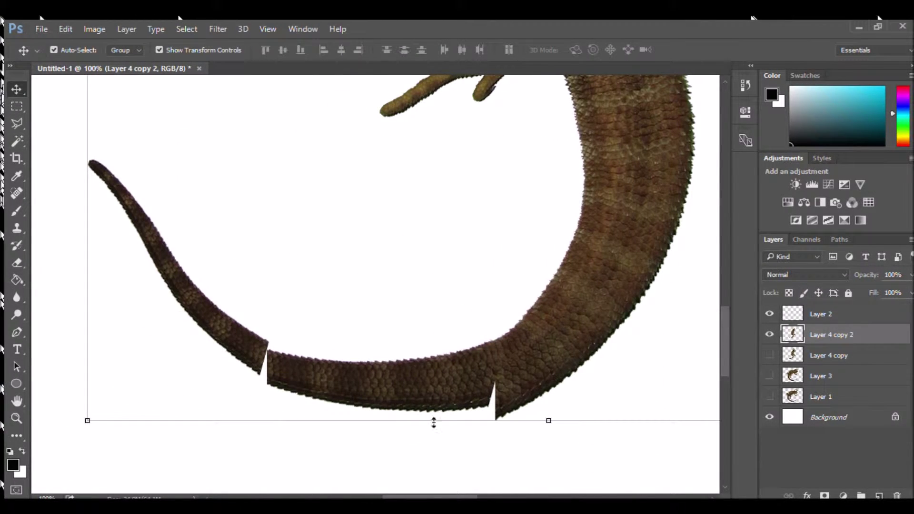
Undo the tail-end rotation, rotate the tail end again about its joined edge and heal the narrow seam.
{"action": "key", "text": "ctrl+alt+z"}
{"action": "key", "text": "ctrl+alt+z"}
{"action": "left_click_drag", "start_coordinate": [113, 284], "coordinate": [262, 367]}
{"action": "left_click_drag", "start_coordinate": [279, 150], "coordinate": [321, 178]}
{"action": "key", "text": "Return"}
{"action": "key", "text": "j"}
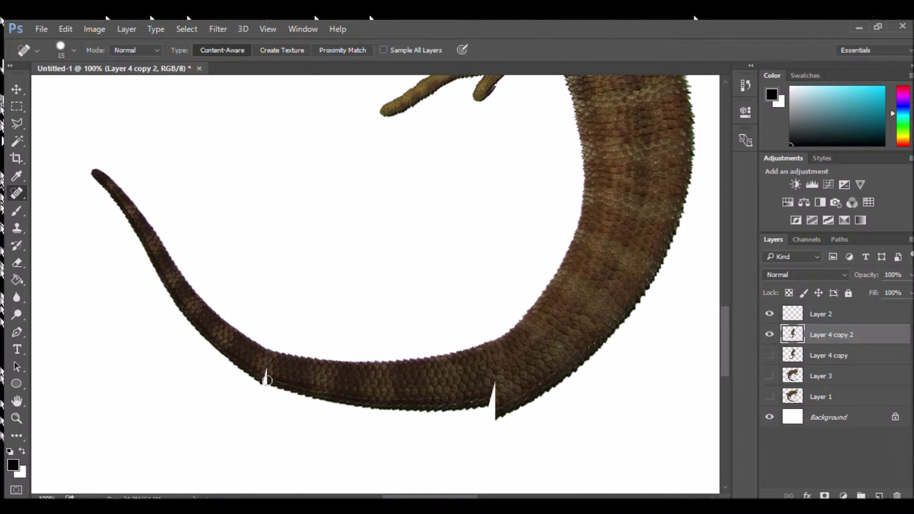
{"action": "left_click_drag", "start_coordinate": [483, 415], "coordinate": [423, 411]}
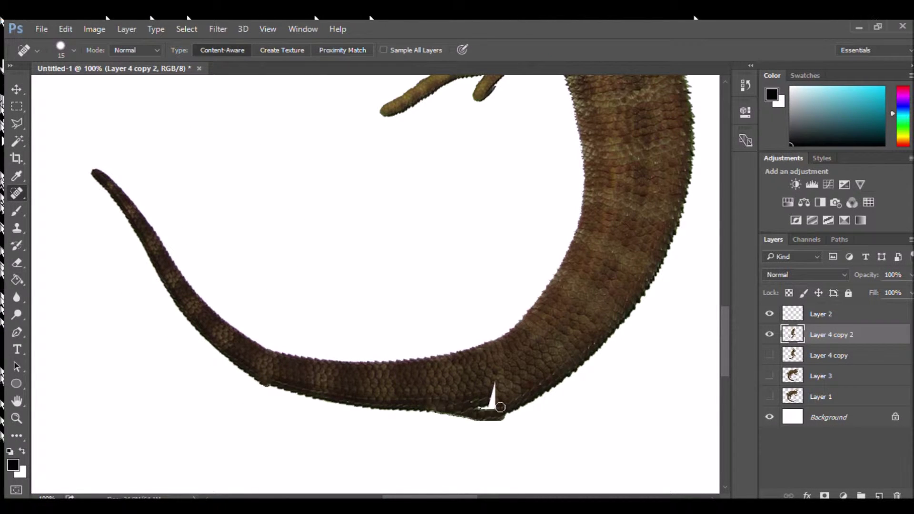
Select, rotate and shift the outer tail section to close the larger notch on the tail's underside, and deselect.
{"action": "key", "text": "m"}
{"action": "left_click_drag", "start_coordinate": [488, 474], "coordinate": [496, 465]}
{"action": "left_click", "coordinate": [16, 89]}
{"action": "mouse_move", "coordinate": [450, 371]}
{"action": "left_mouse_down"}
{"action": "mouse_move", "coordinate": [465, 368]}
{"action": "mouse_move", "coordinate": [451, 374]}
{"action": "left_mouse_up"}
{"action": "left_click_drag", "start_coordinate": [499, 421], "coordinate": [512, 437]}
{"action": "left_click_drag", "start_coordinate": [478, 390], "coordinate": [473, 382]}
{"action": "left_click_drag", "start_coordinate": [504, 420], "coordinate": [520, 432]}
{"action": "mouse_move", "coordinate": [498, 402]}
{"action": "left_mouse_down"}
{"action": "mouse_move", "coordinate": [483, 402]}
{"action": "mouse_move", "coordinate": [504, 414]}
{"action": "mouse_move", "coordinate": [462, 405]}
{"action": "mouse_move", "coordinate": [496, 417]}
{"action": "left_mouse_up"}
{"action": "key", "text": "Return"}
{"action": "key", "text": "ctrl+d"}
Clean up the repaired seam on the tail's underside with the Spot Healing Brush and a size 12 eraser.
{"action": "key", "text": "m"}
{"action": "left_click", "coordinate": [16, 193]}
{"action": "key", "text": "e"}
{"action": "key", "text": "ctrl+minus"}
{"action": "key", "text": "ctrl+minus"}
{"action": "key", "text": "ctrl+minus"}
{"action": "key", "text": "ctrl+minus"}
{"action": "key", "text": "ctrl+minus"}
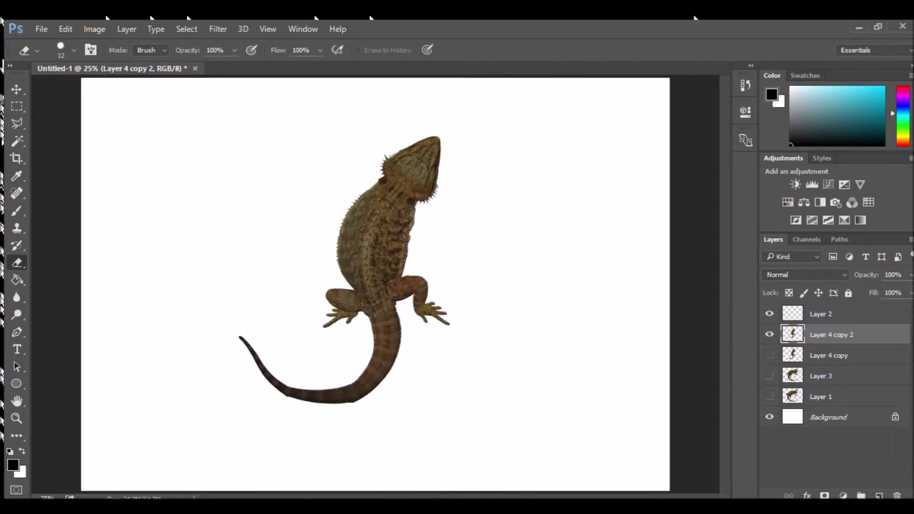
Apply a black Color Overlay to Layer 4 copy 2 to turn the dragon into a silhouette.
{"action": "key", "text": "ctrl+plus"}
{"action": "key", "text": "ctrl+plus"}
{"action": "double_click", "coordinate": [796, 334]}
{"action": "left_click", "coordinate": [361, 248]}
{"action": "key", "text": "Return"}
Smooth the bumps along the lower edge of the silhouette's tail with a size 12 eraser.
{"action": "key", "text": "ctrl+plus"}
{"action": "key", "text": "ctrl+plus"}
{"action": "key", "text": "ctrl+plus"}
{"action": "key", "text": "ctrl+plus"}
{"action": "scroll", "coordinate": [393, 237], "scroll_direction": "down", "scroll_amount": 15}
{"action": "scroll", "coordinate": [351, 357], "scroll_direction": "left", "scroll_amount": 2}
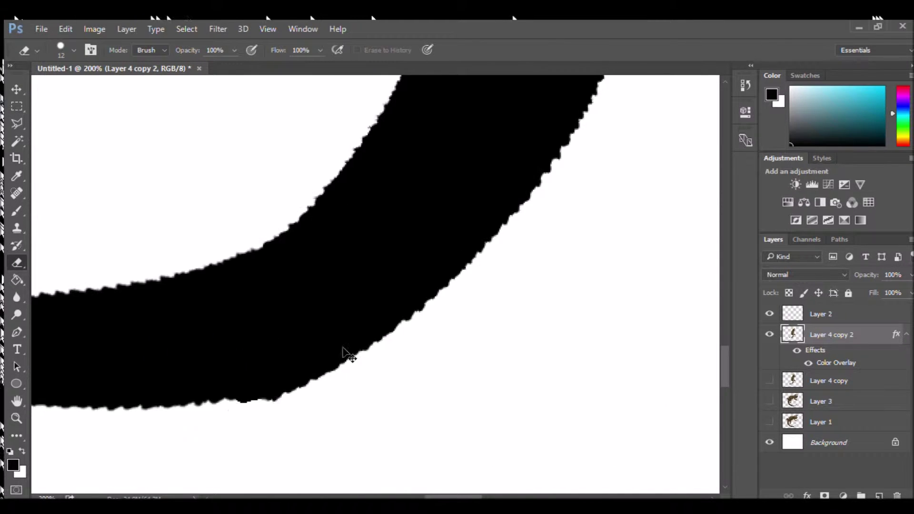
{"action": "scroll", "coordinate": [298, 399], "scroll_direction": "left", "scroll_amount": 5}
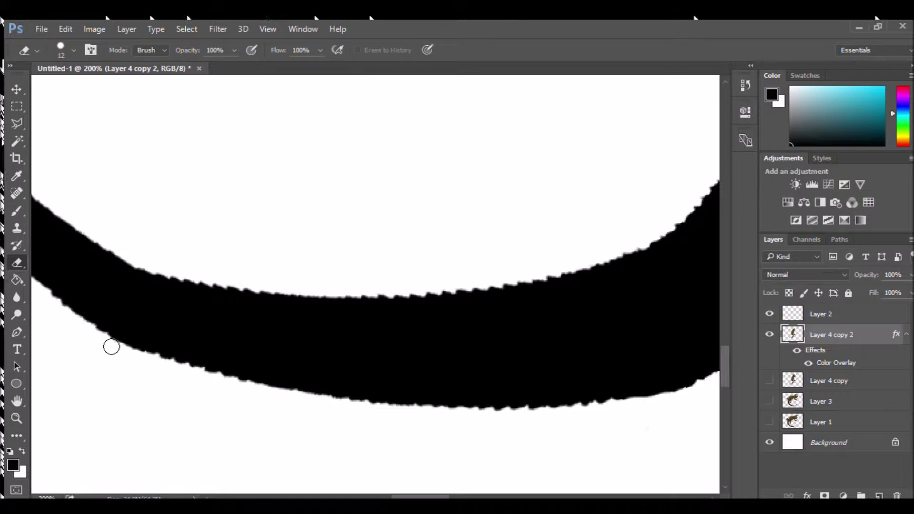
{"action": "scroll", "coordinate": [310, 414], "scroll_direction": "right", "scroll_amount": 10}
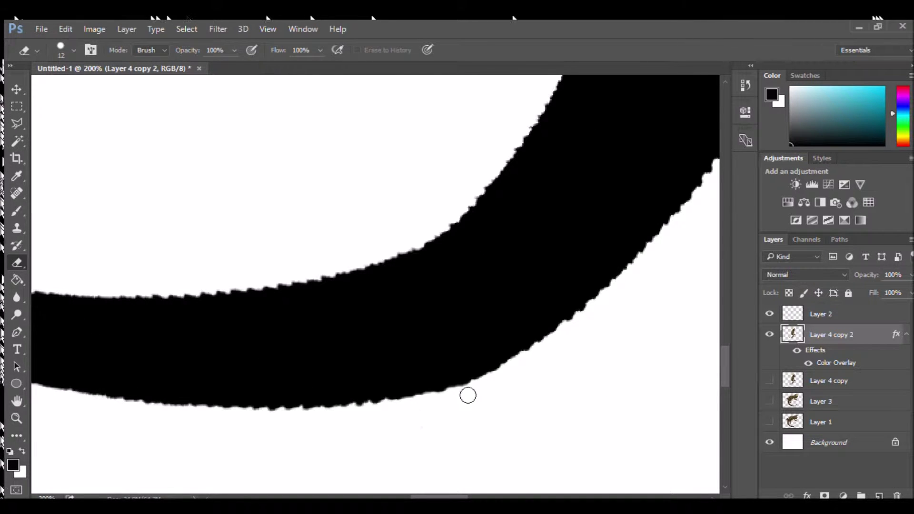
{"action": "key", "text": "ctrl+0"}
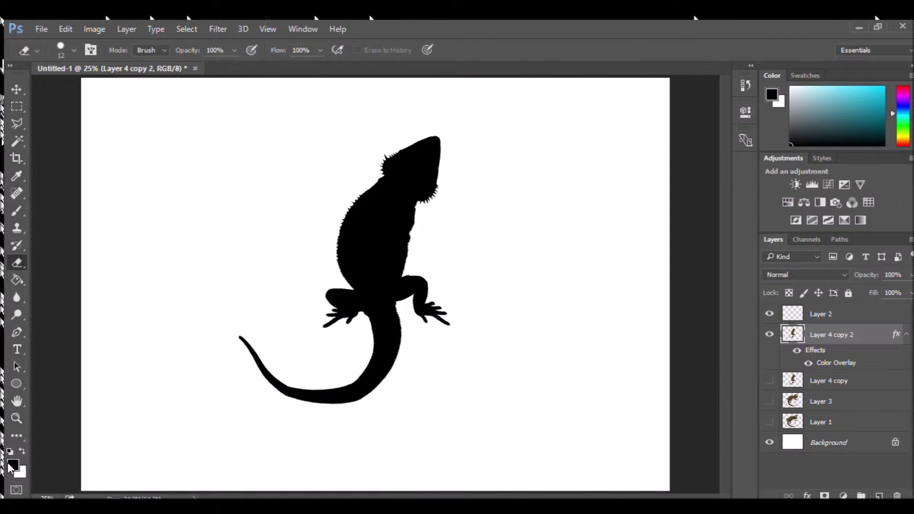
{"action": "key", "text": "u"}
{"action": "mouse_move", "coordinate": [412, 195]}
{"action": "left_mouse_down"}
{"action": "mouse_move", "coordinate": [563, 240]}
{"action": "mouse_move", "coordinate": [573, 254]}
{"action": "left_mouse_up"}
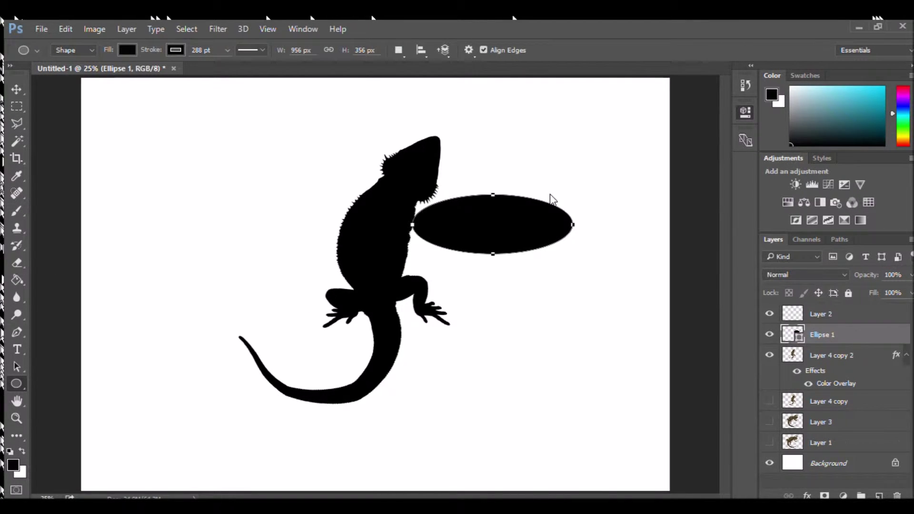
{"action": "key", "text": "v"}
{"action": "left_click_drag", "start_coordinate": [525, 202], "coordinate": [558, 207]}
{"action": "key", "text": "i"}
{"action": "key", "text": "v"}
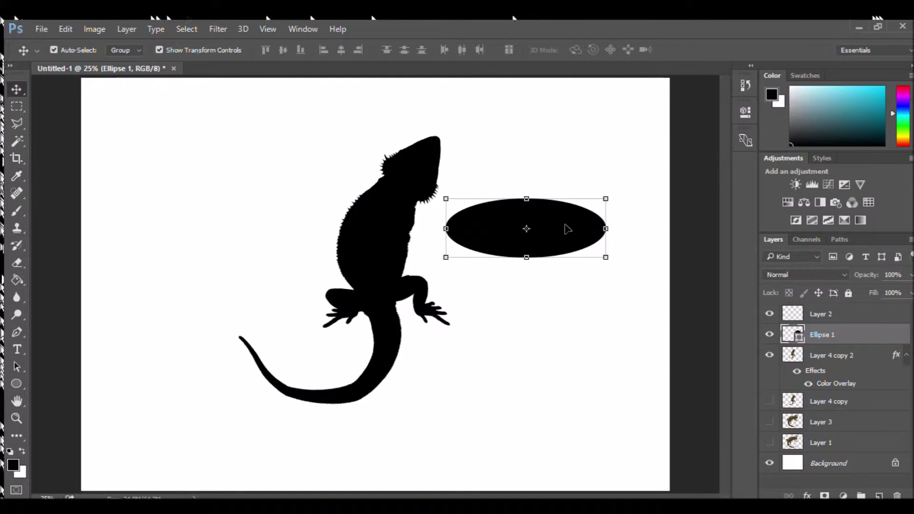
{"action": "key", "text": "Delete"}
{"action": "key", "text": "u"}
{"action": "mouse_move", "coordinate": [455, 205]}
{"action": "left_mouse_down"}
{"action": "mouse_move", "coordinate": [503, 269]}
{"action": "mouse_move", "coordinate": [651, 268]}
{"action": "left_mouse_up"}
{"action": "key", "text": "ctrl+alt+z"}
{"action": "key", "text": "ctrl+alt+z"}
{"action": "key", "text": "ctrl+alt+z"}
{"action": "key", "text": "ctrl+alt+z"}
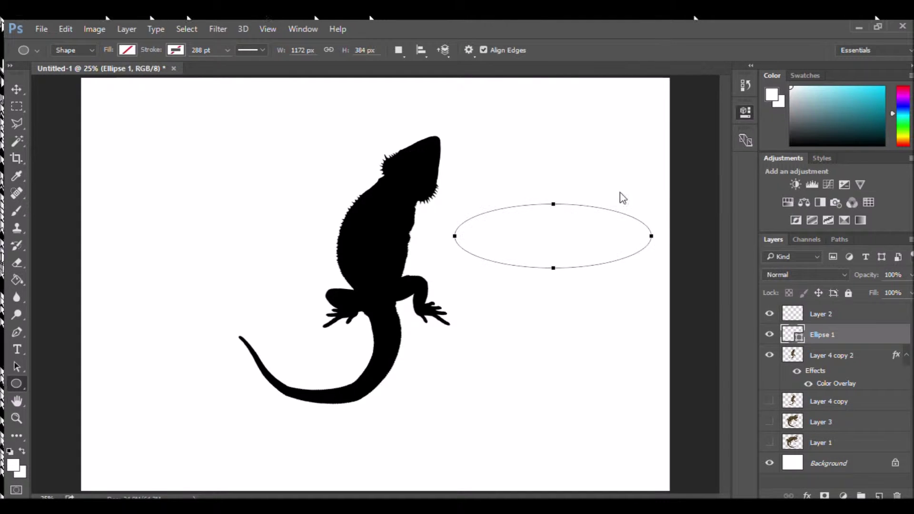
{"action": "key", "text": "v"}
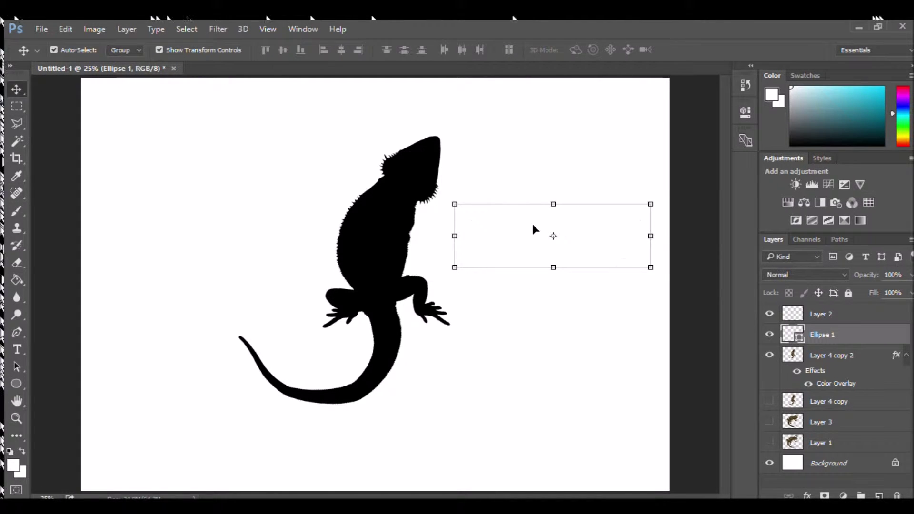
{"action": "double_click", "coordinate": [786, 326]}
{"action": "left_click", "coordinate": [765, 67]}
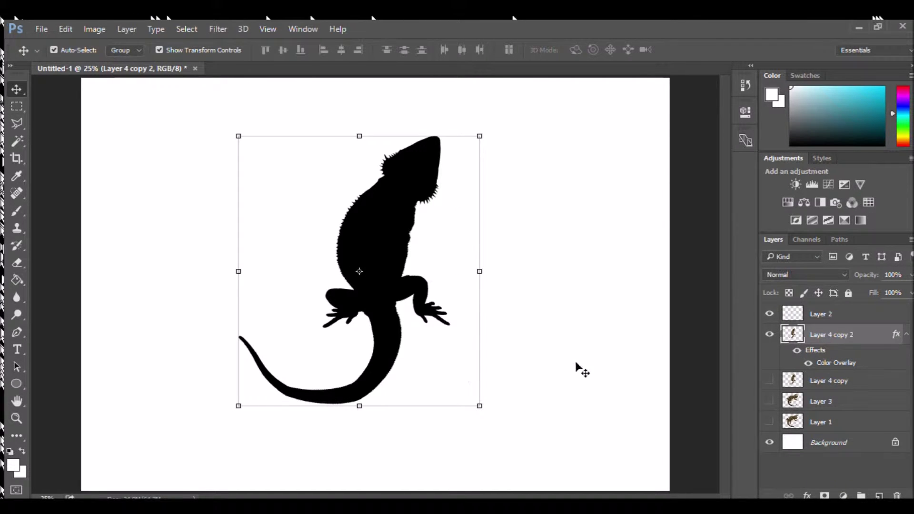
{"action": "left_click", "coordinate": [227, 303]}
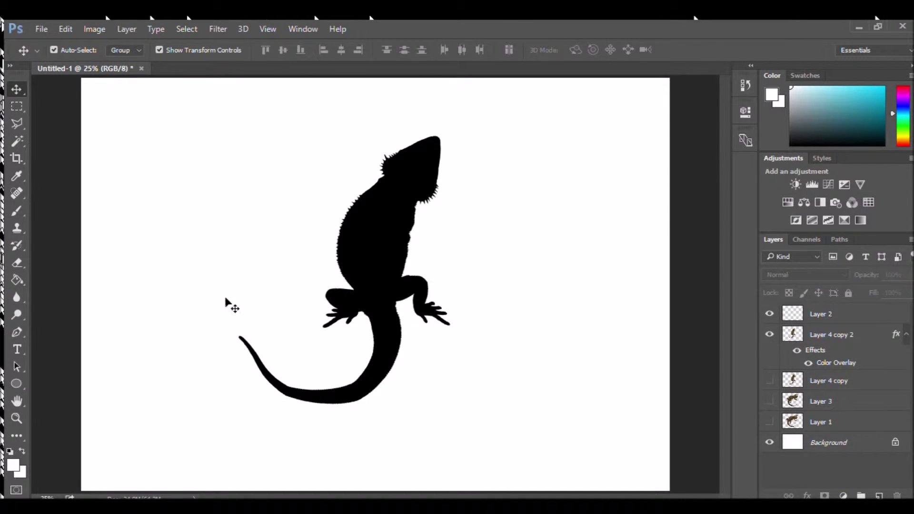
Draw an unfilled ellipse about 1672 × 1548 px over the lower body with a 7.67 pt black stroke.
{"action": "key", "text": "u"}
{"action": "left_click_drag", "start_coordinate": [176, 209], "coordinate": [457, 466]}
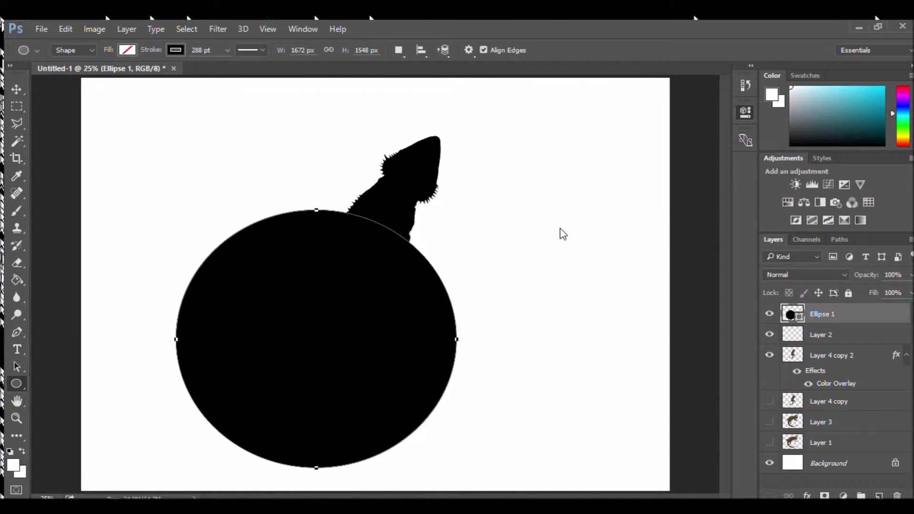
{"action": "left_click", "coordinate": [573, 200]}
{"action": "left_click", "coordinate": [586, 226]}
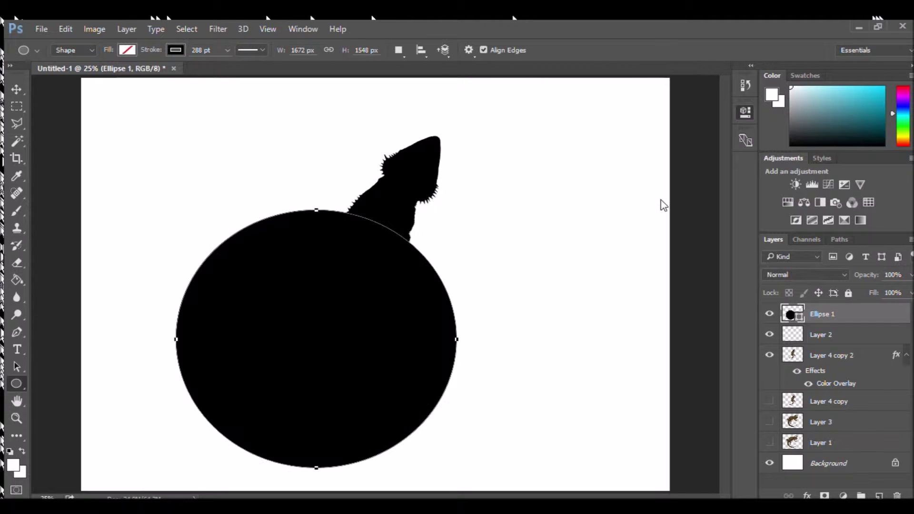
{"action": "left_click", "coordinate": [584, 215]}
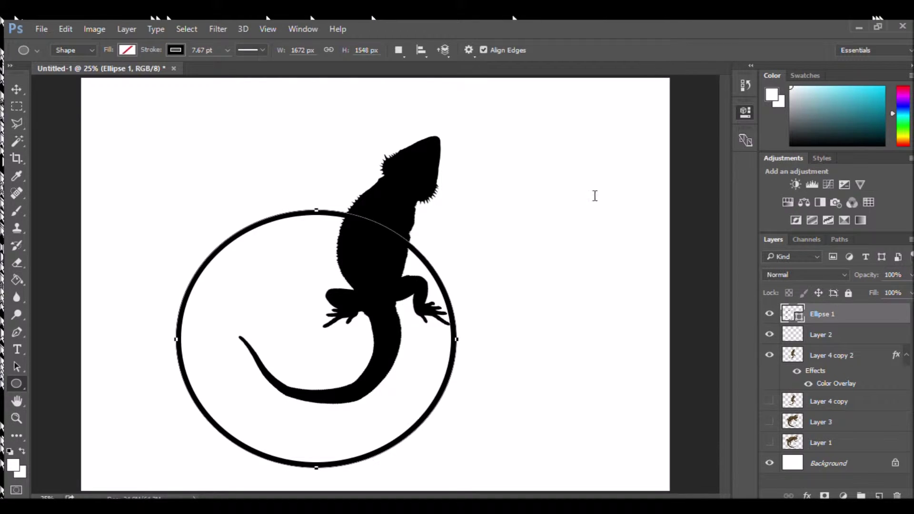
Move the ellipse over the dragon and scale it to about 67% width and 28% height.
{"action": "key", "text": "v"}
{"action": "left_click_drag", "start_coordinate": [322, 208], "coordinate": [407, 143]}
{"action": "key", "text": "ctrl+t"}
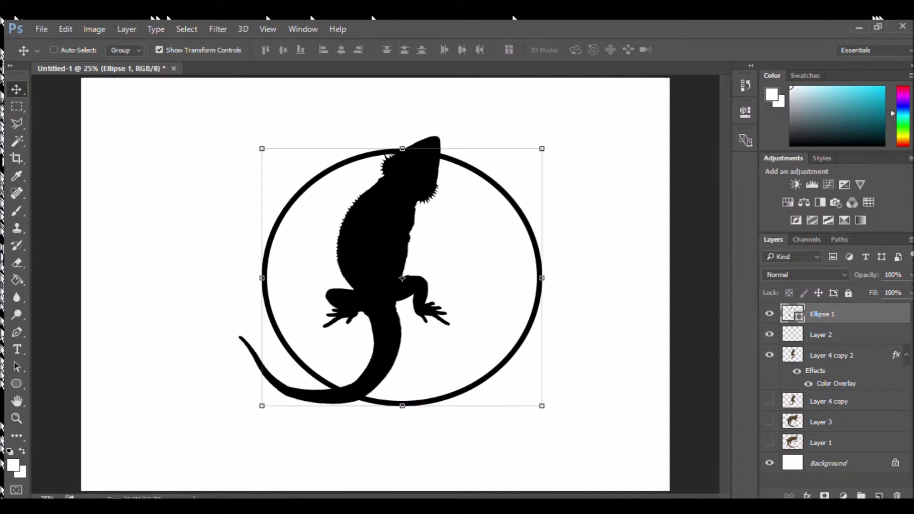
{"action": "key", "text": "ctrl+minus"}
{"action": "left_click_drag", "start_coordinate": [396, 222], "coordinate": [395, 288]}
{"action": "left_click_drag", "start_coordinate": [381, 314], "coordinate": [317, 205]}
{"action": "left_click_drag", "start_coordinate": [235, 216], "coordinate": [296, 216]}
{"action": "left_click_drag", "start_coordinate": [359, 173], "coordinate": [359, 211]}
Tilt the oval clockwise against the neck and erase all but its lower-left arc with a size 77 eraser.
{"action": "left_click_drag", "start_coordinate": [292, 206], "coordinate": [316, 186]}
{"action": "left_click_drag", "start_coordinate": [384, 230], "coordinate": [385, 181]}
{"action": "left_click_drag", "start_coordinate": [313, 116], "coordinate": [302, 125]}
{"action": "left_click_drag", "start_coordinate": [361, 179], "coordinate": [364, 184]}
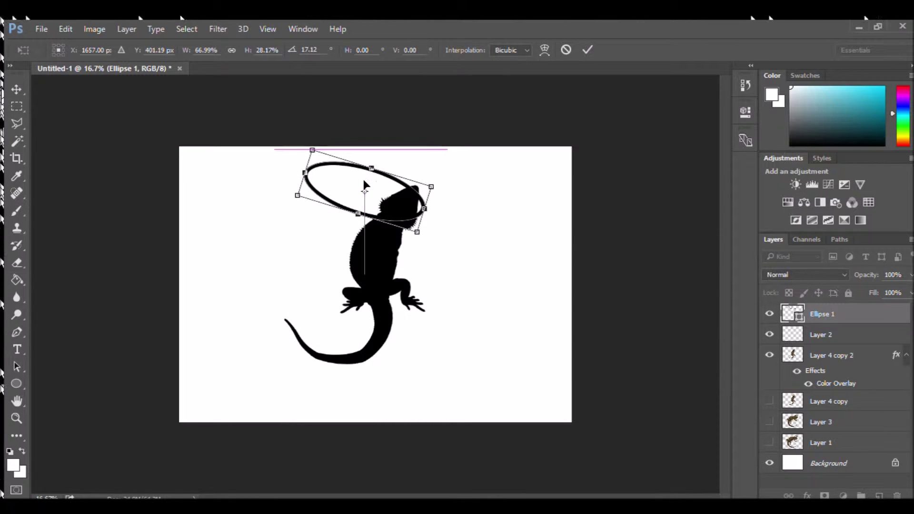
{"action": "mouse_move", "coordinate": [313, 150]}
{"action": "left_mouse_down"}
{"action": "mouse_move", "coordinate": [329, 163]}
{"action": "mouse_move", "coordinate": [314, 156]}
{"action": "left_mouse_up"}
{"action": "mouse_move", "coordinate": [394, 192]}
{"action": "left_mouse_down"}
{"action": "mouse_move", "coordinate": [402, 201]}
{"action": "mouse_move", "coordinate": [395, 196]}
{"action": "left_mouse_up"}
{"action": "key", "text": "Return"}
{"action": "key", "text": "e"}
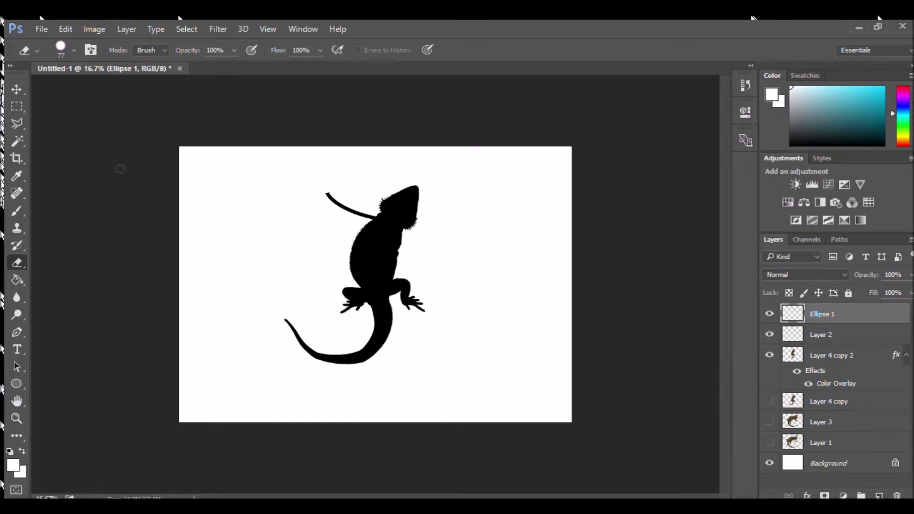
{"action": "key", "text": "ctrl+plus"}
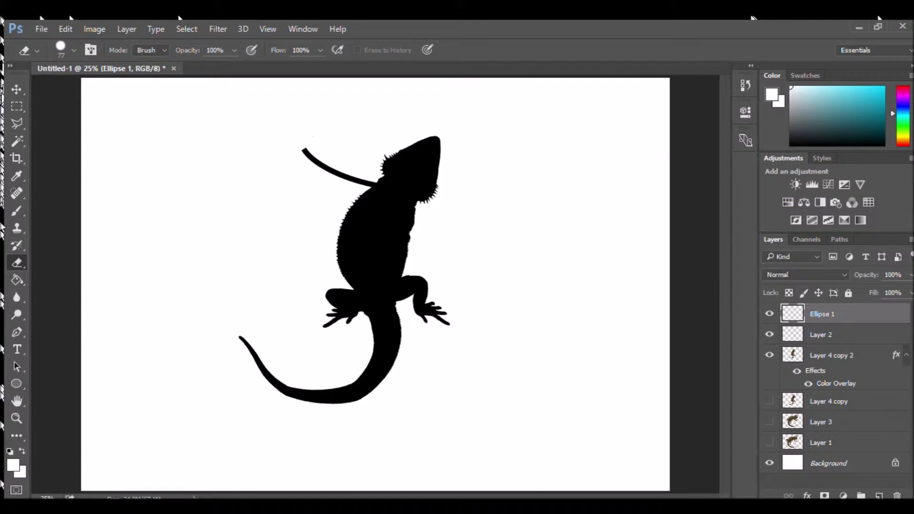
Draw a second unfilled ellipse left of the body, tilt it clockwise and align its edge with the arc's free end.
{"action": "key", "text": "u"}
{"action": "left_click_drag", "start_coordinate": [305, 148], "coordinate": [211, 384]}
{"action": "key", "text": "v"}
{"action": "left_click_drag", "start_coordinate": [306, 142], "coordinate": [312, 187]}
{"action": "left_click_drag", "start_coordinate": [249, 371], "coordinate": [274, 332]}
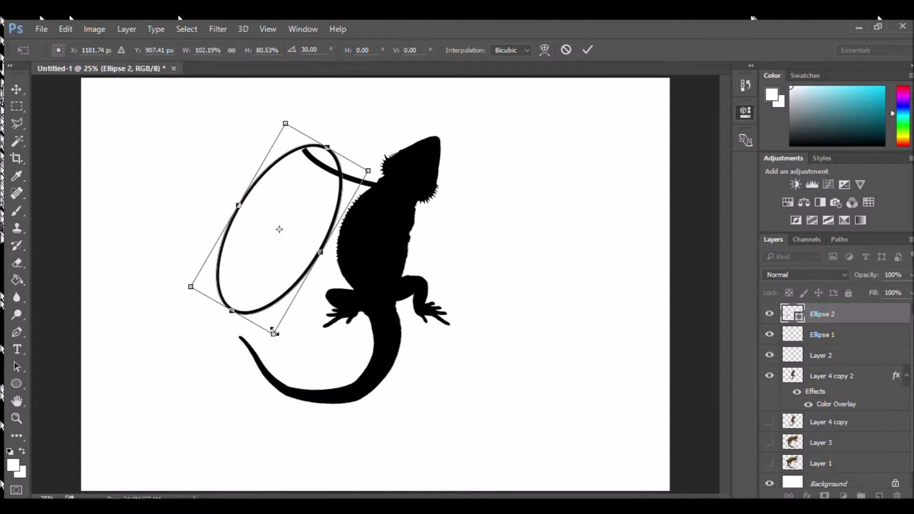
{"action": "left_click_drag", "start_coordinate": [381, 164], "coordinate": [391, 183]}
{"action": "left_click_drag", "start_coordinate": [324, 210], "coordinate": [321, 204]}
{"action": "key", "text": "Return"}
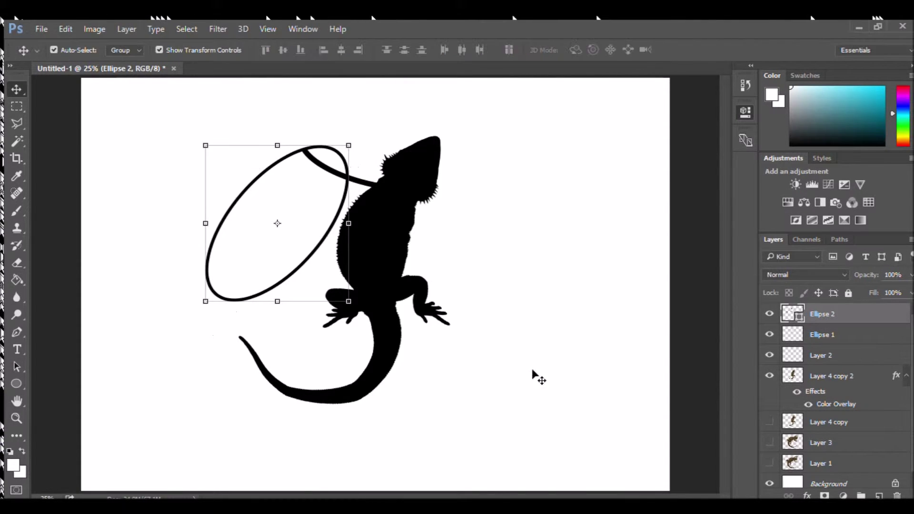
Erase the right and lower sides of the second ellipse with a size 77 eraser, leaving the outer wing curve.
{"action": "left_click", "coordinate": [17, 262]}
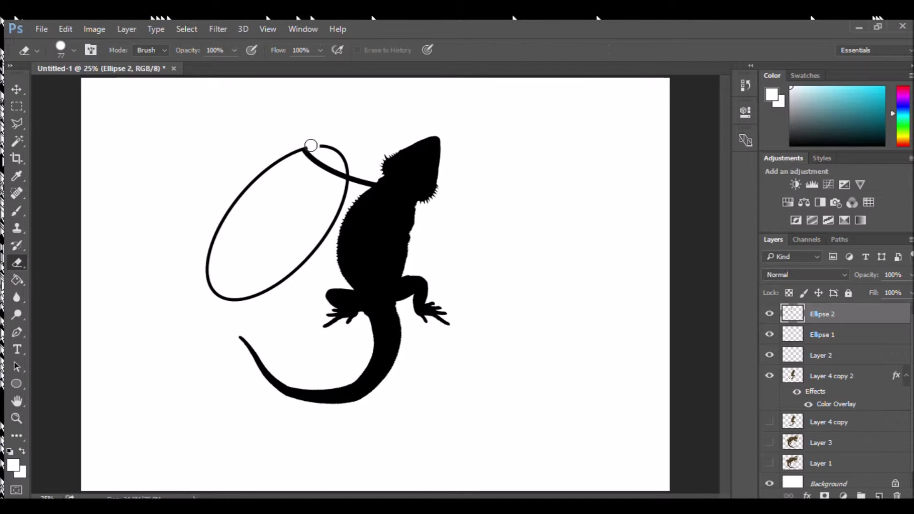
{"action": "left_click_drag", "start_coordinate": [313, 146], "coordinate": [343, 206]}
{"action": "left_click_drag", "start_coordinate": [220, 299], "coordinate": [213, 286]}
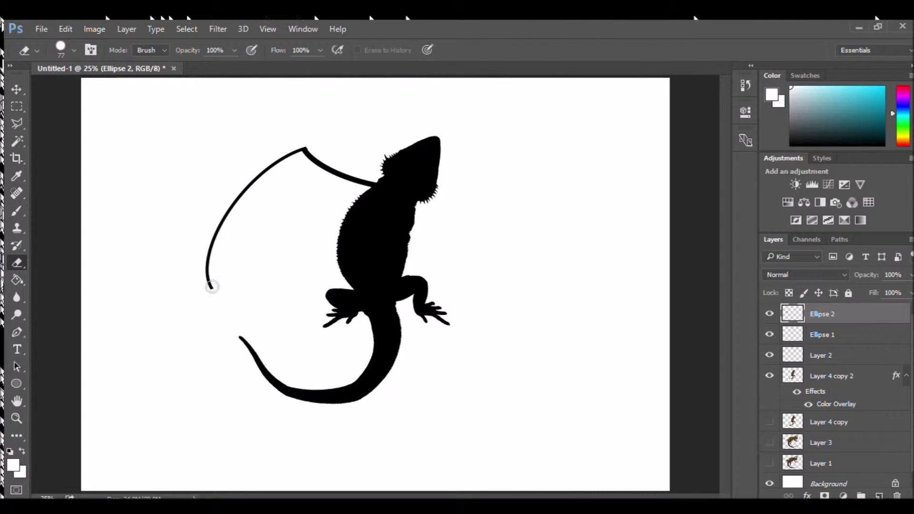
Select Ellipse 1 and Ellipse 2 together, rotate both wing arcs slightly clockwise and reposition them against the neck.
{"action": "key", "text": "ctrl+plus"}
{"action": "key", "text": "ctrl+plus"}
{"action": "scroll", "coordinate": [374, 235], "scroll_direction": "down", "scroll_amount": 2}
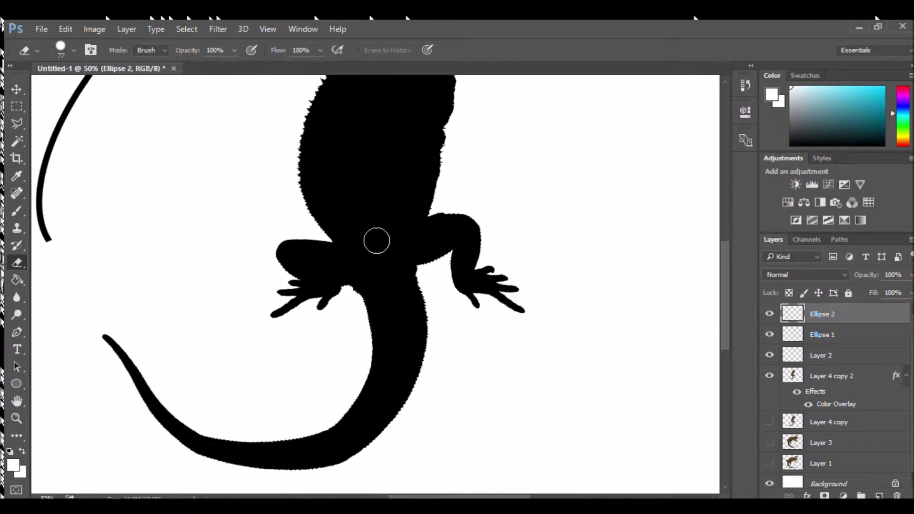
{"action": "scroll", "coordinate": [374, 234], "scroll_direction": "up", "scroll_amount": 5}
{"action": "scroll", "coordinate": [249, 98], "scroll_direction": "left", "scroll_amount": 5}
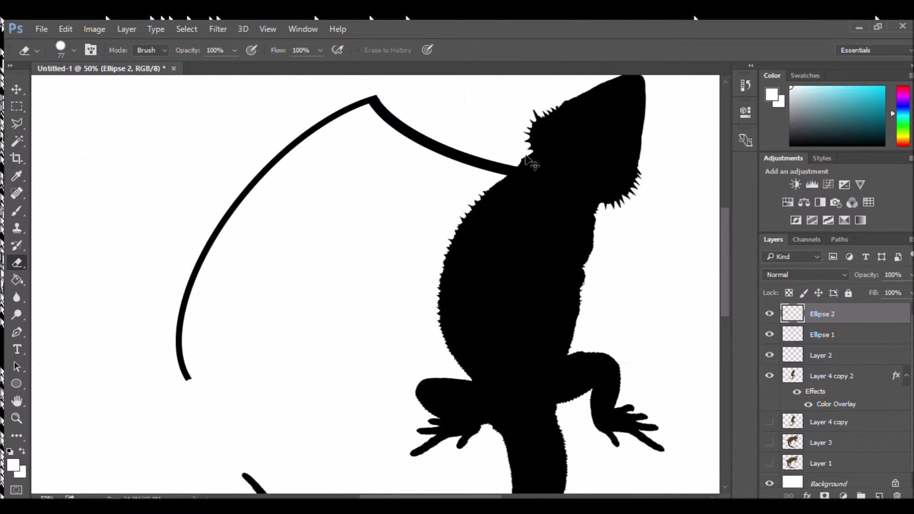
{"action": "left_click", "coordinate": [856, 335], "text": "shift"}
{"action": "key", "text": "v"}
{"action": "left_click_drag", "start_coordinate": [623, 84], "coordinate": [637, 107]}
{"action": "left_click_drag", "start_coordinate": [449, 151], "coordinate": [432, 129]}
{"action": "key", "text": "Return"}
{"action": "key", "text": "ctrl+minus"}
{"action": "key", "text": "ctrl+minus"}
{"action": "left_click", "coordinate": [493, 92]}
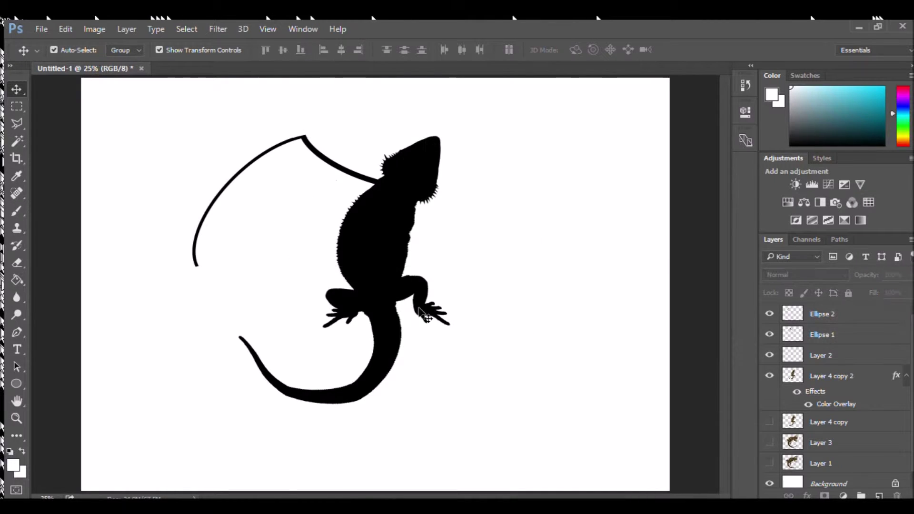
Draw an unfilled ellipse about 445 by 333 px beside the wing's lower tip, with a 2.43 pt black stroke.
{"action": "key", "text": "ctrl+plus"}
{"action": "key", "text": "ctrl+plus"}
{"action": "key", "text": "ctrl+plus"}
{"action": "scroll", "coordinate": [341, 221], "scroll_direction": "left", "scroll_amount": 9}
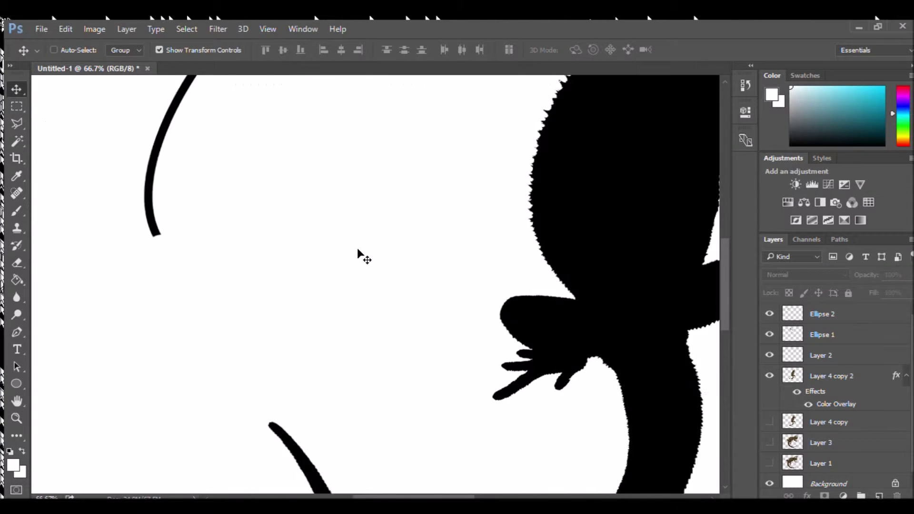
{"action": "scroll", "coordinate": [319, 162], "scroll_direction": "up", "scroll_amount": 3}
{"action": "scroll", "coordinate": [318, 163], "scroll_direction": "up", "scroll_amount": 2}
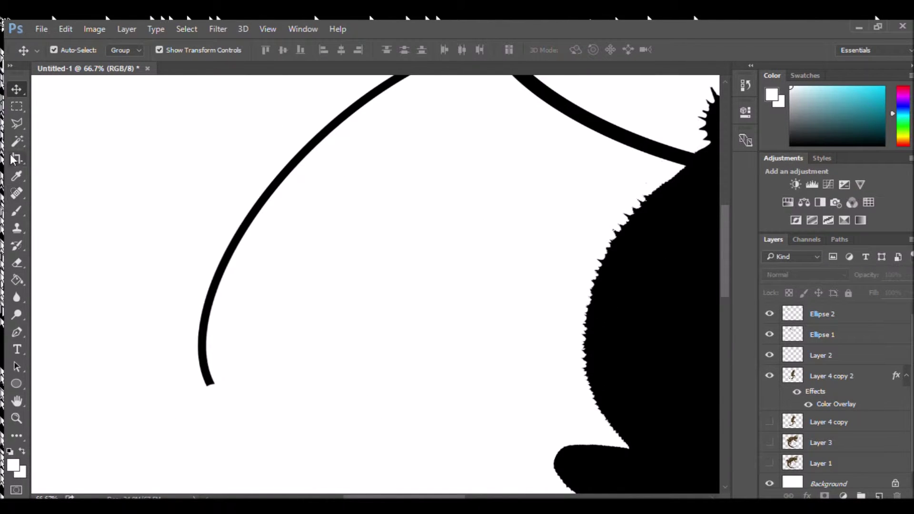
{"action": "left_click", "coordinate": [17, 384]}
{"action": "mouse_move", "coordinate": [233, 277]}
{"action": "left_mouse_down"}
{"action": "mouse_move", "coordinate": [393, 441]}
{"action": "mouse_move", "coordinate": [422, 438]}
{"action": "mouse_move", "coordinate": [432, 425]}
{"action": "left_mouse_up"}
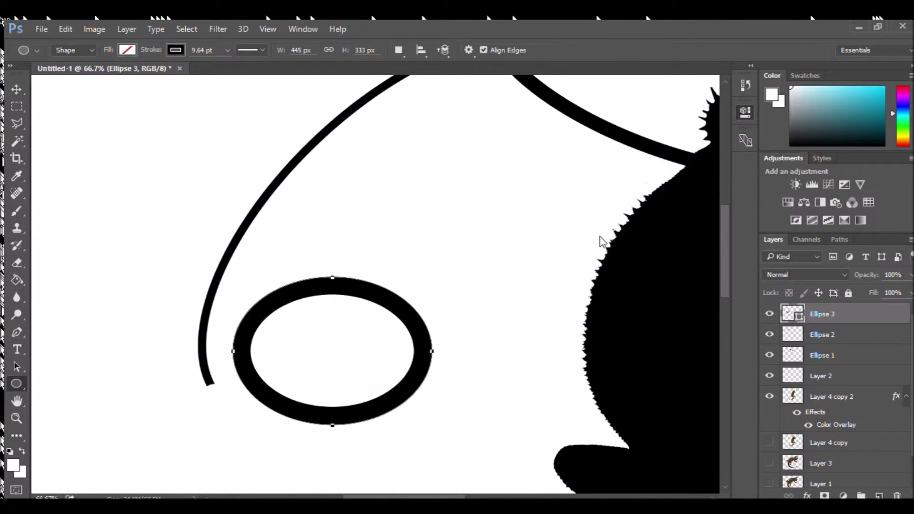
{"action": "left_click_drag", "start_coordinate": [603, 212], "coordinate": [615, 215]}
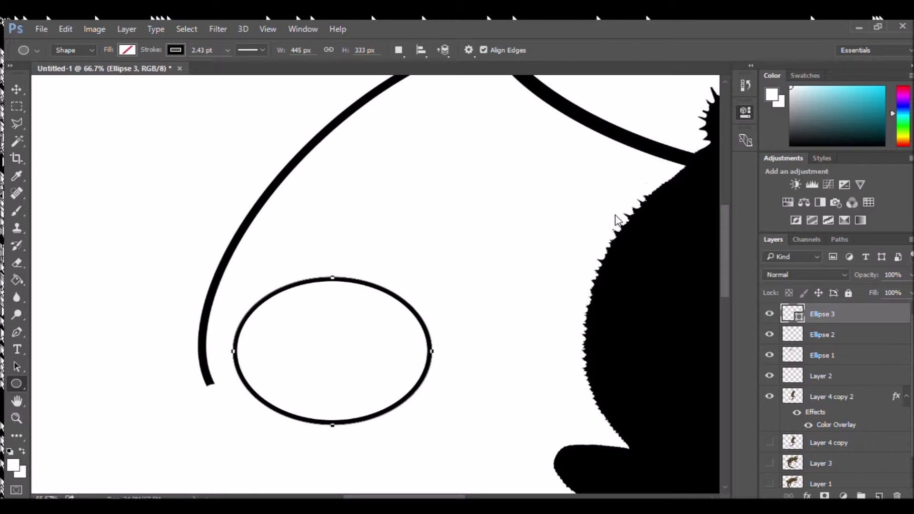
Tilt the ellipse about 8° counter-clockwise against the wing tip and erase all but its upper arc with a size 77 eraser.
{"action": "key", "text": "v"}
{"action": "left_click_drag", "start_coordinate": [355, 284], "coordinate": [332, 313]}
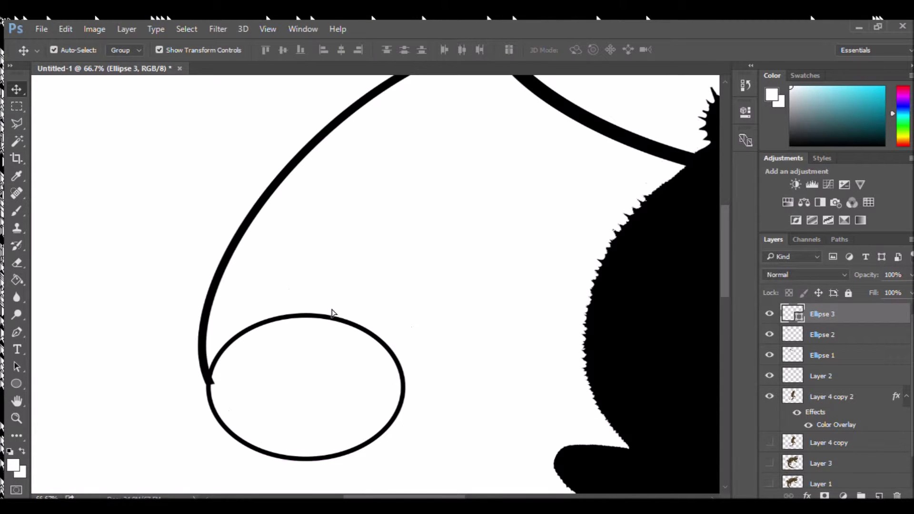
{"action": "left_click_drag", "start_coordinate": [415, 306], "coordinate": [408, 288]}
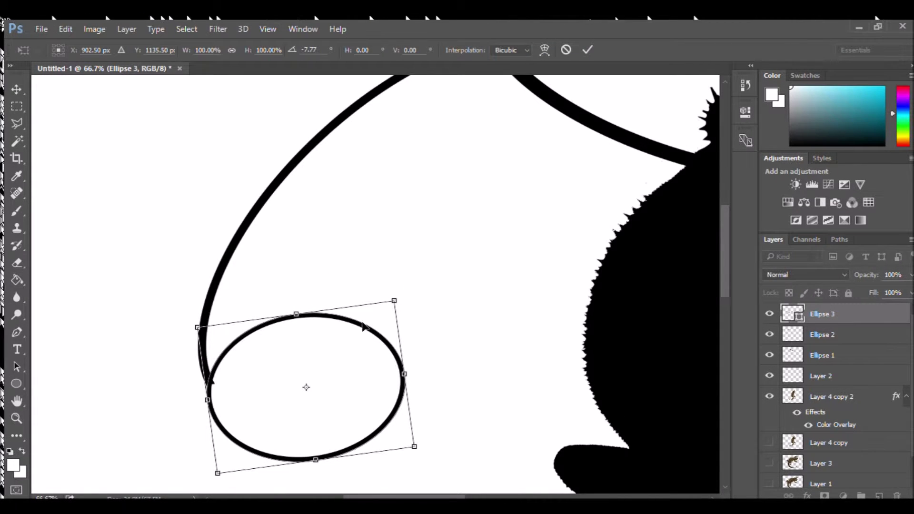
{"action": "key", "text": "Return"}
{"action": "key", "text": "e"}
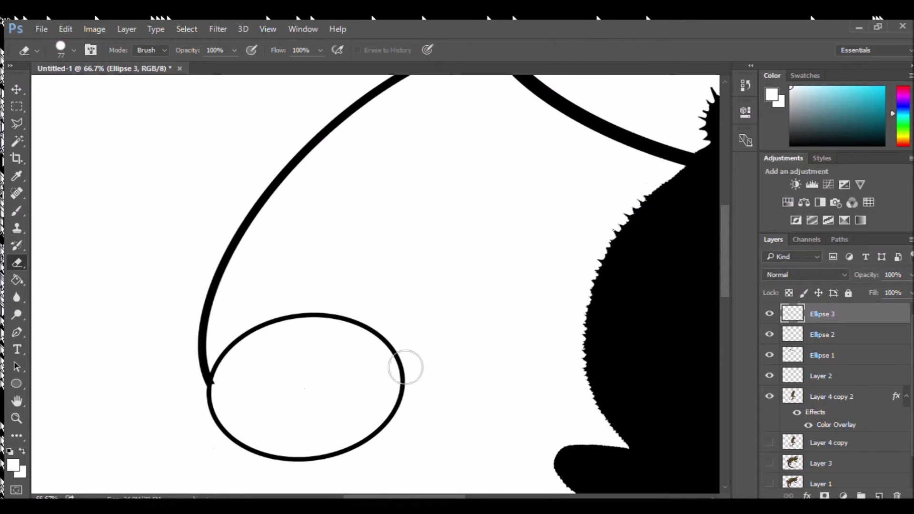
{"action": "mouse_move", "coordinate": [232, 410]}
{"action": "left_mouse_down"}
{"action": "mouse_move", "coordinate": [317, 467]}
{"action": "mouse_move", "coordinate": [424, 411]}
{"action": "left_mouse_up"}
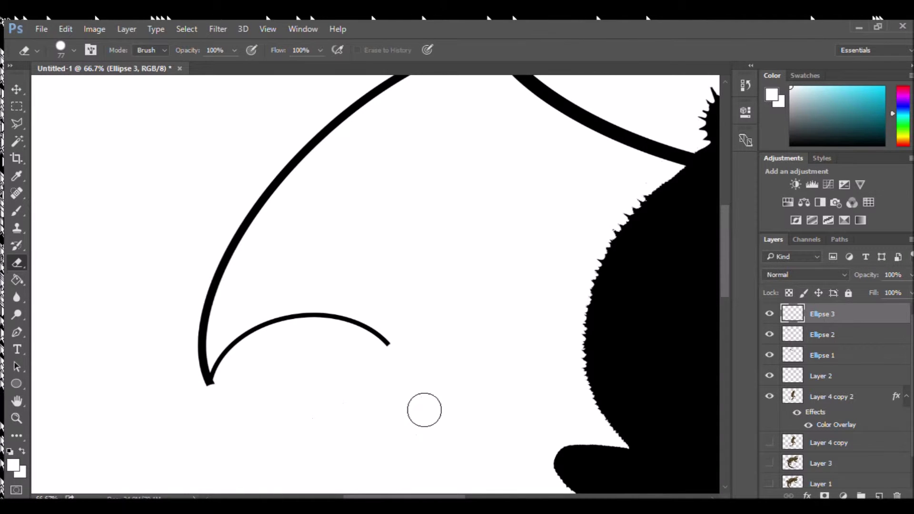
Duplicate the scallop arc beside the first and transform the copy so it spans from the first arc's end to the body.
{"action": "key", "text": "v"}
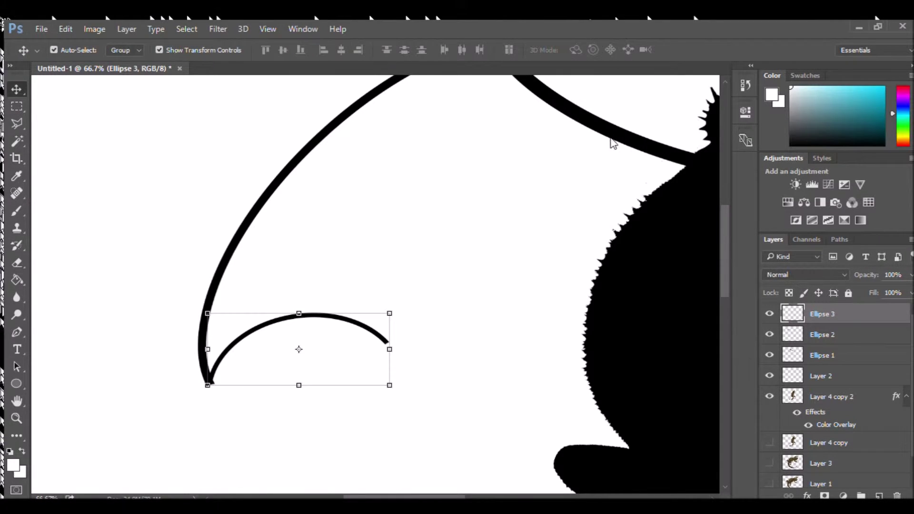
{"action": "left_click_drag", "start_coordinate": [354, 322], "coordinate": [607, 274], "text": "alt"}
{"action": "key", "text": "ctrl+t"}
{"action": "left_click_drag", "start_coordinate": [559, 292], "coordinate": [564, 296]}
{"action": "key", "text": "Return"}
Merge the two scallop arcs into one layer and trim the overhanging ends at the wing joints with a size 77 eraser.
{"action": "left_click", "coordinate": [874, 314], "text": "ctrl"}
{"action": "left_click", "coordinate": [874, 314], "text": "ctrl"}
{"action": "left_click", "coordinate": [867, 333], "text": "ctrl"}
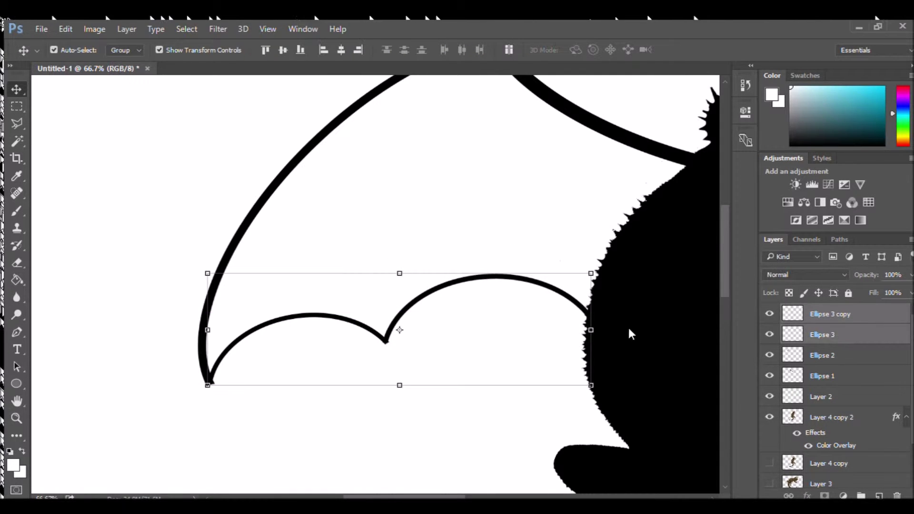
{"action": "key", "text": "ctrl+e"}
{"action": "left_click", "coordinate": [16, 263]}
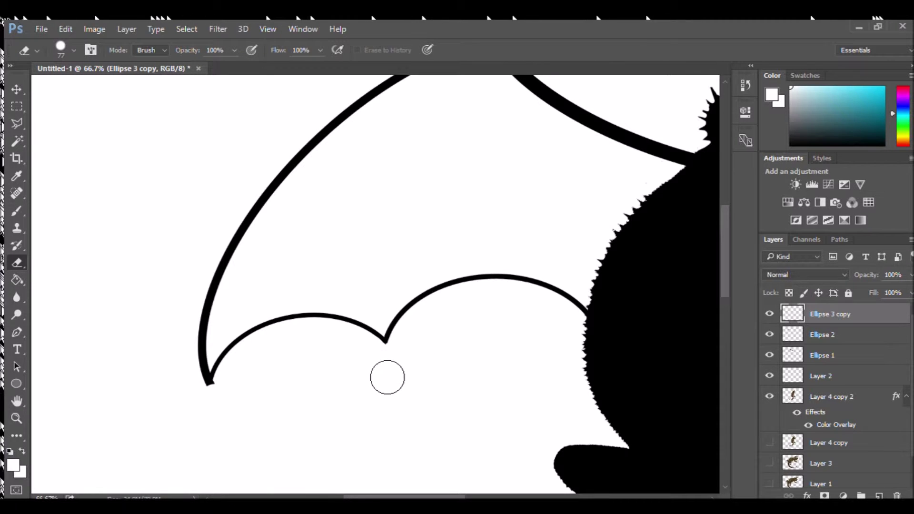
{"action": "left_click", "coordinate": [218, 208], "text": "ctrl"}
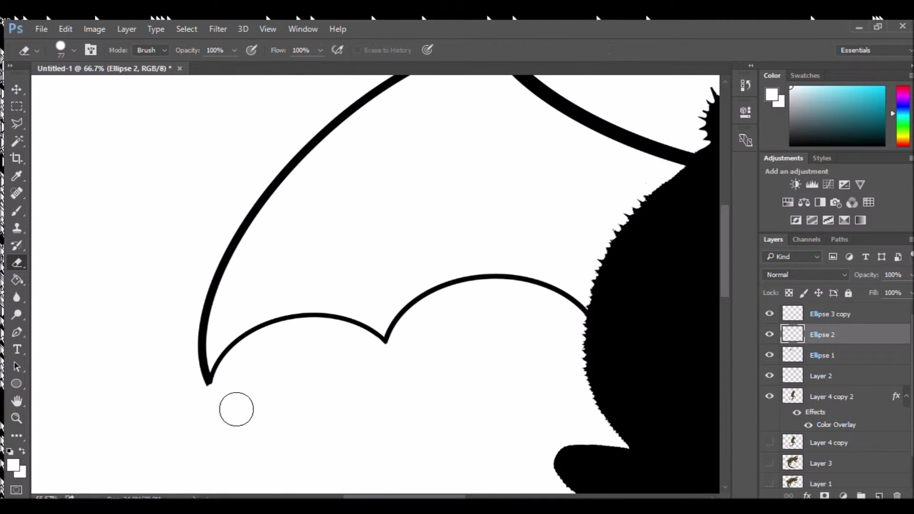
Duplicate the four left wing layers: Ellipse 3 copy, Ellipse 2, Ellipse 1 and Layer 2.
{"action": "key", "text": "v"}
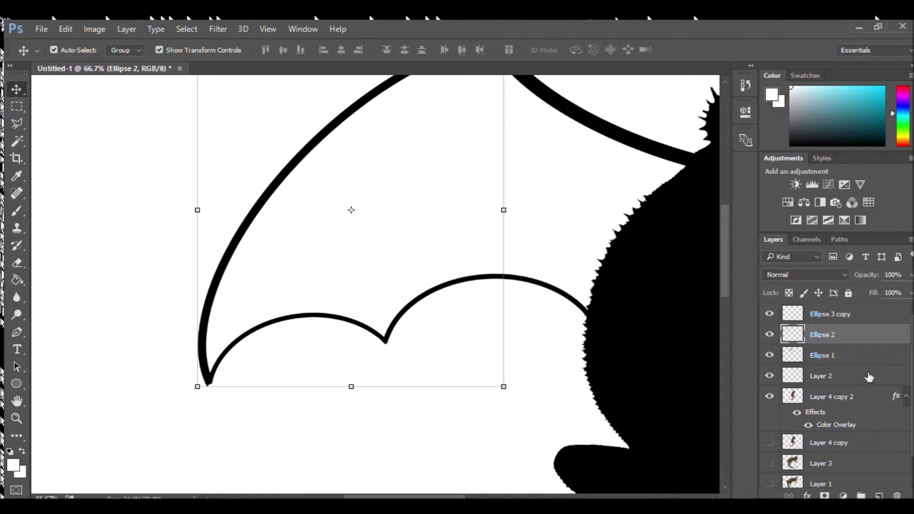
{"action": "left_click", "coordinate": [857, 379]}
{"action": "left_click", "coordinate": [823, 320], "text": "shift"}
{"action": "key", "text": "ctrl+j"}
{"action": "key", "text": "ctrl+minus"}
{"action": "key", "text": "ctrl+minus"}
{"action": "key", "text": "ctrl+minus"}
{"action": "key", "text": "ctrl+minus"}
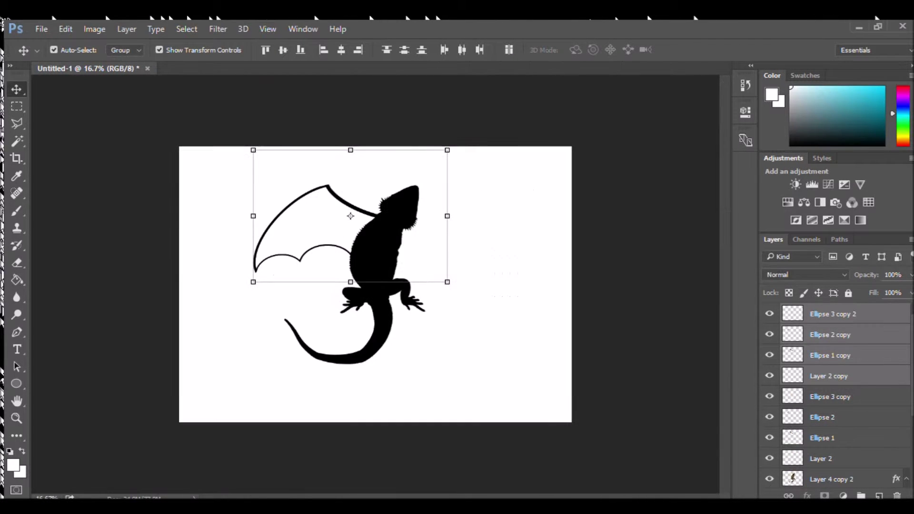
Flip the duplicated wing horizontally, narrow and rotate it clockwise, and attach it to the opposite side of the body.
{"action": "left_click_drag", "start_coordinate": [346, 203], "coordinate": [292, 205]}
{"action": "left_click_drag", "start_coordinate": [200, 218], "coordinate": [580, 228]}
{"action": "left_click_drag", "start_coordinate": [527, 202], "coordinate": [496, 213]}
{"action": "left_click_drag", "start_coordinate": [548, 157], "coordinate": [562, 184]}
{"action": "left_click_drag", "start_coordinate": [475, 195], "coordinate": [470, 204]}
{"action": "left_click_drag", "start_coordinate": [558, 186], "coordinate": [565, 207]}
{"action": "left_click_drag", "start_coordinate": [460, 225], "coordinate": [429, 226]}
{"action": "left_click_drag", "start_coordinate": [540, 217], "coordinate": [544, 236]}
{"action": "left_click_drag", "start_coordinate": [436, 229], "coordinate": [447, 229]}
{"action": "left_click_drag", "start_coordinate": [550, 233], "coordinate": [554, 251]}
{"action": "left_click_drag", "start_coordinate": [449, 241], "coordinate": [430, 231]}
{"action": "key", "text": "Return"}
{"action": "left_click", "coordinate": [615, 314]}
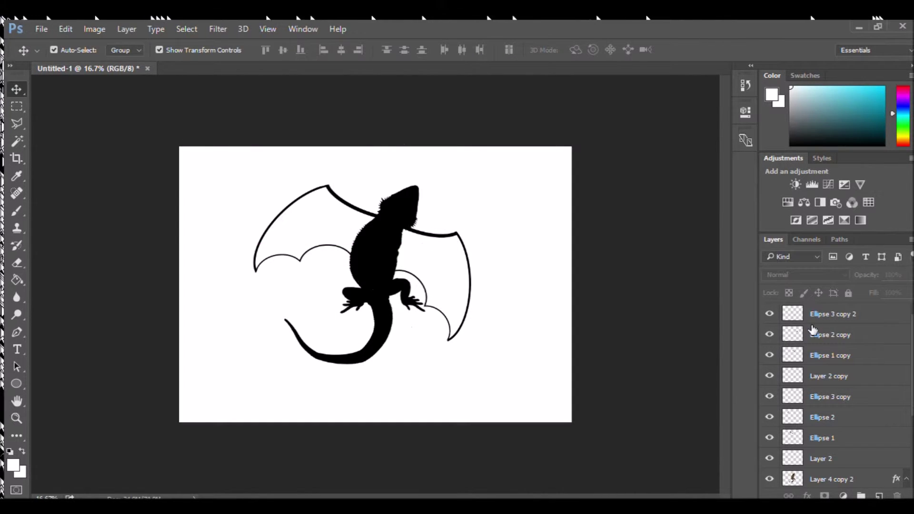
Merge the four duplicated wing layers into a single right wing layer.
{"action": "left_click", "coordinate": [815, 316]}
{"action": "left_click", "coordinate": [809, 355], "text": "shift"}
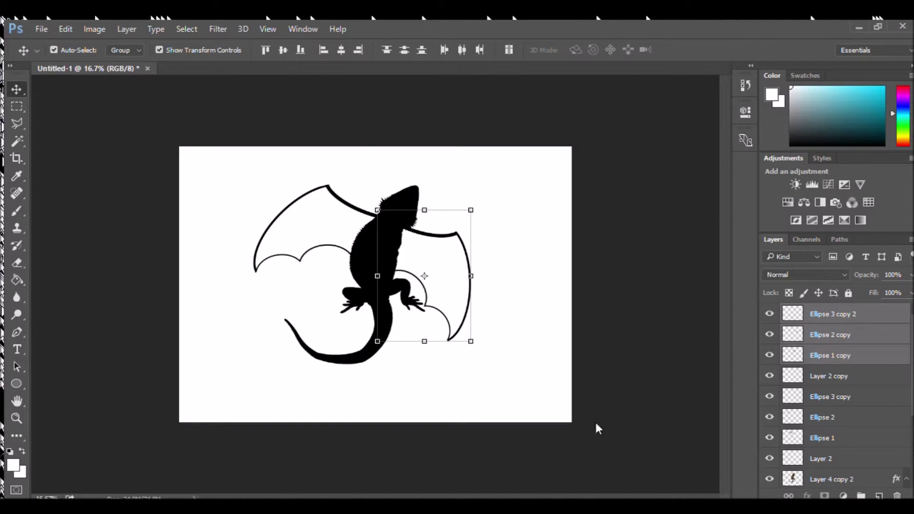
{"action": "key", "text": "ctrl+e"}
{"action": "left_click", "coordinate": [865, 333]}
{"action": "left_click", "coordinate": [839, 312], "text": "ctrl"}
{"action": "key", "text": "ctrl+e"}
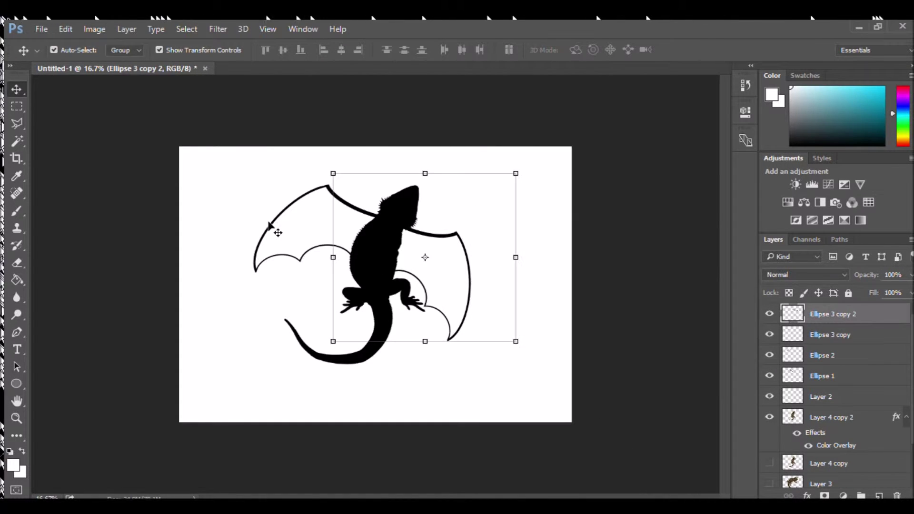
Hide the body silhouette layer and close the right wing's open inner side with a straight line using a size 5 brush.
{"action": "key", "text": "ctrl+plus"}
{"action": "key", "text": "ctrl+plus"}
{"action": "key", "text": "ctrl+plus"}
{"action": "left_click", "coordinate": [769, 417]}
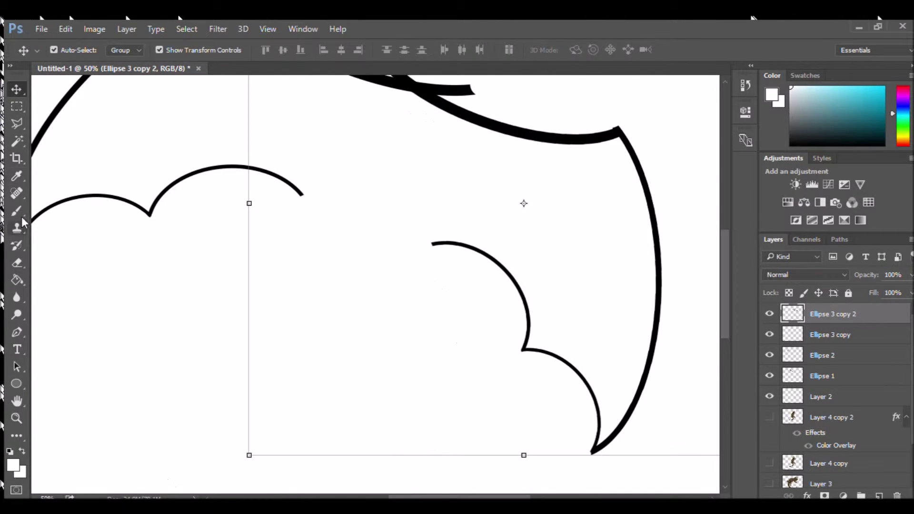
{"action": "key", "text": "b"}
{"action": "left_click", "coordinate": [431, 244]}
{"action": "left_click", "coordinate": [442, 111], "text": "shift"}
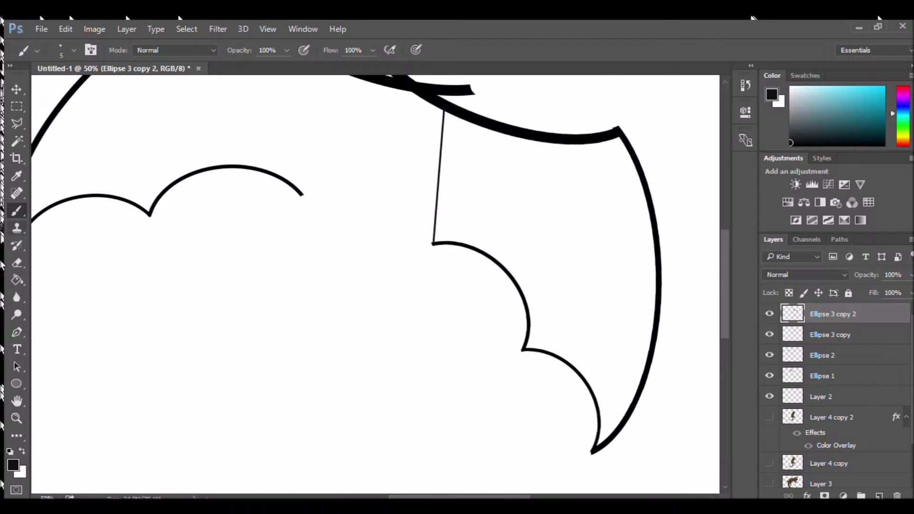
{"action": "key", "text": "g"}
{"action": "left_click", "coordinate": [536, 202]}
{"action": "key", "text": "b"}
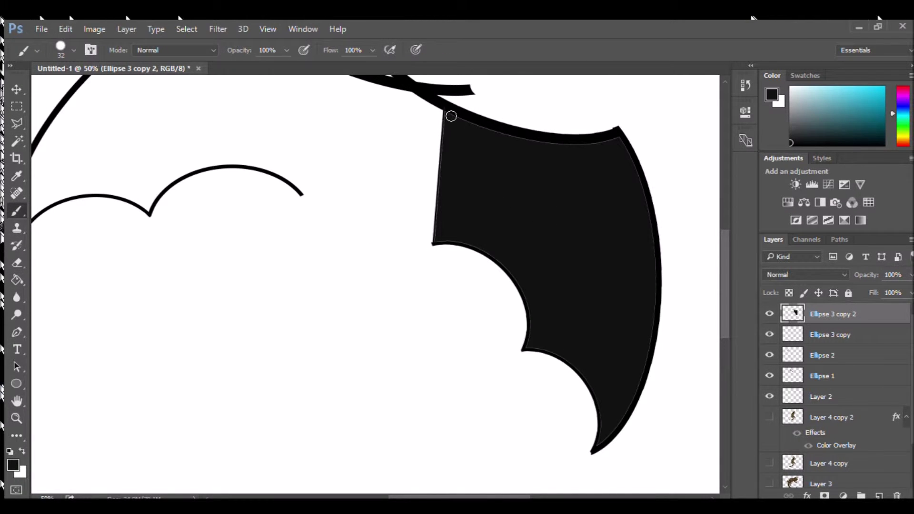
{"action": "mouse_move", "coordinate": [527, 138]}
{"action": "left_mouse_down"}
{"action": "mouse_move", "coordinate": [619, 140]}
{"action": "mouse_move", "coordinate": [655, 247]}
{"action": "left_mouse_up"}
{"action": "left_click_drag", "start_coordinate": [653, 302], "coordinate": [638, 389]}
{"action": "key", "text": "ctrl+alt+z"}
{"action": "key", "text": "ctrl+alt+z"}
{"action": "key", "text": "ctrl+alt+z"}
{"action": "key", "text": "ctrl+alt+z"}
{"action": "key", "text": "ctrl+alt+z"}
{"action": "key", "text": "ctrl+alt+z"}
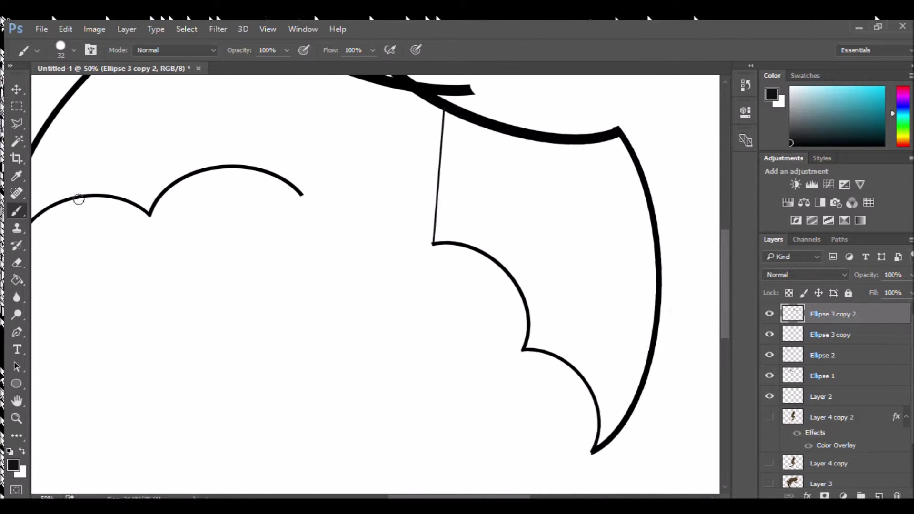
Set the foreground colour to pure black and fill the closed right wing with it.
{"action": "left_click", "coordinate": [17, 280]}
{"action": "left_click", "coordinate": [883, 145]}
{"action": "left_click", "coordinate": [586, 252]}
Paint over the thin seams along the right wing's upper, inner and first scalloped edges with a size 32 black brush.
{"action": "left_click", "coordinate": [19, 209]}
{"action": "mouse_move", "coordinate": [476, 125]}
{"action": "left_mouse_down"}
{"action": "mouse_move", "coordinate": [560, 143]}
{"action": "mouse_move", "coordinate": [622, 145]}
{"action": "left_mouse_up"}
{"action": "left_click_drag", "start_coordinate": [448, 115], "coordinate": [469, 124]}
{"action": "left_click_drag", "start_coordinate": [434, 234], "coordinate": [469, 242]}
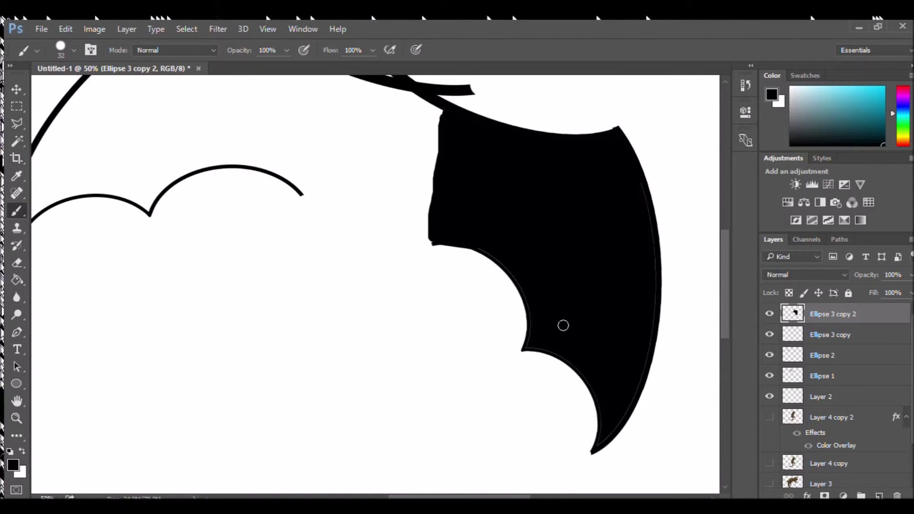
{"action": "mouse_move", "coordinate": [466, 244]}
{"action": "left_mouse_down"}
{"action": "mouse_move", "coordinate": [500, 258]}
{"action": "mouse_move", "coordinate": [528, 294]}
{"action": "left_mouse_up"}
Paint over the right wing's remaining seams with a size 21 brush, then check it against the body silhouette and hide the body again.
{"action": "key", "text": "bracketleft"}
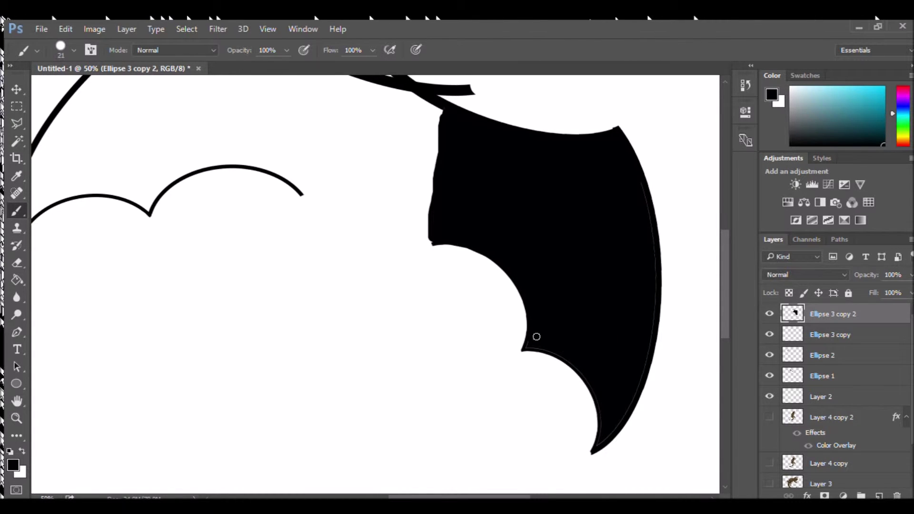
{"action": "left_click_drag", "start_coordinate": [643, 208], "coordinate": [654, 287]}
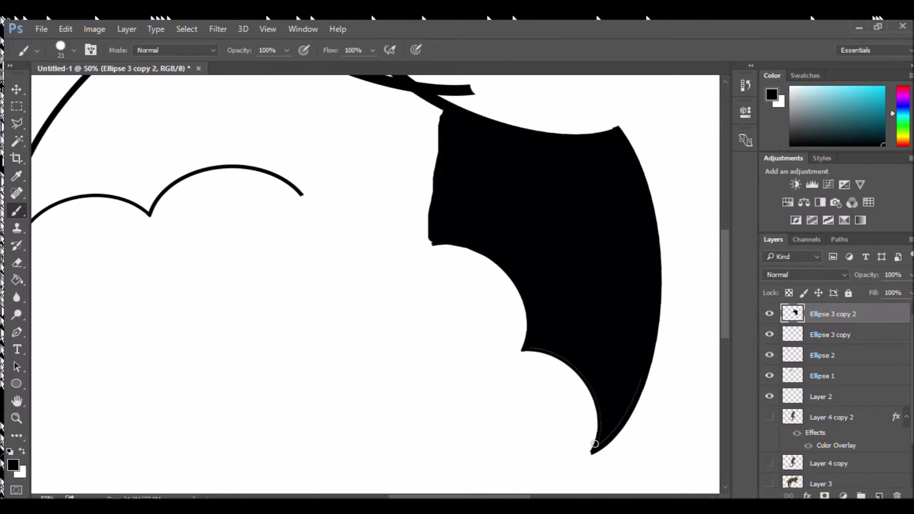
{"action": "left_click_drag", "start_coordinate": [628, 401], "coordinate": [638, 375]}
{"action": "left_click_drag", "start_coordinate": [531, 344], "coordinate": [590, 382]}
{"action": "key", "text": "ctrl+minus"}
{"action": "key", "text": "ctrl+minus"}
{"action": "key", "text": "ctrl+minus"}
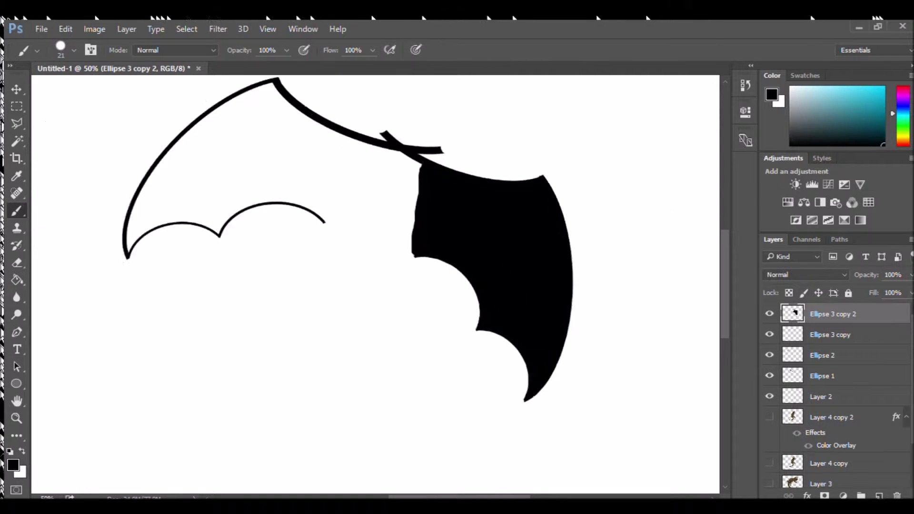
{"action": "left_click", "coordinate": [769, 417]}
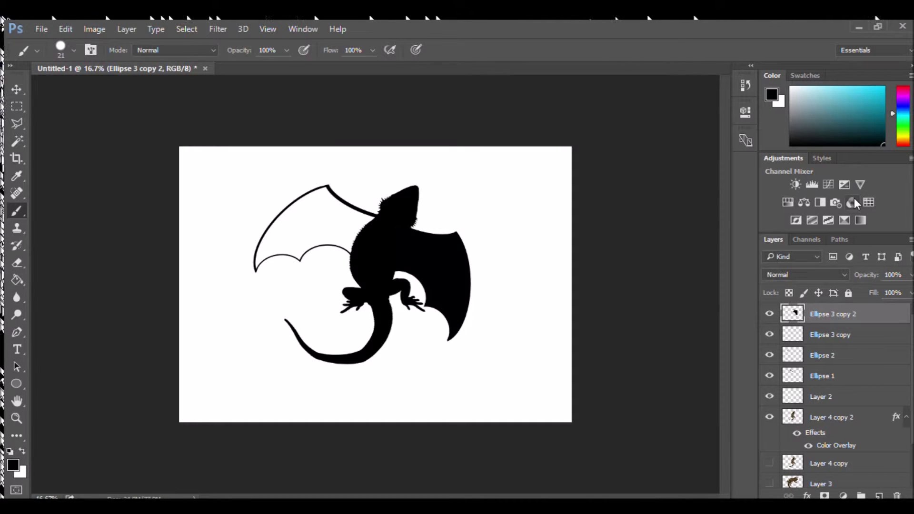
{"action": "scroll", "coordinate": [402, 268], "scroll_direction": "down", "scroll_amount": 5}
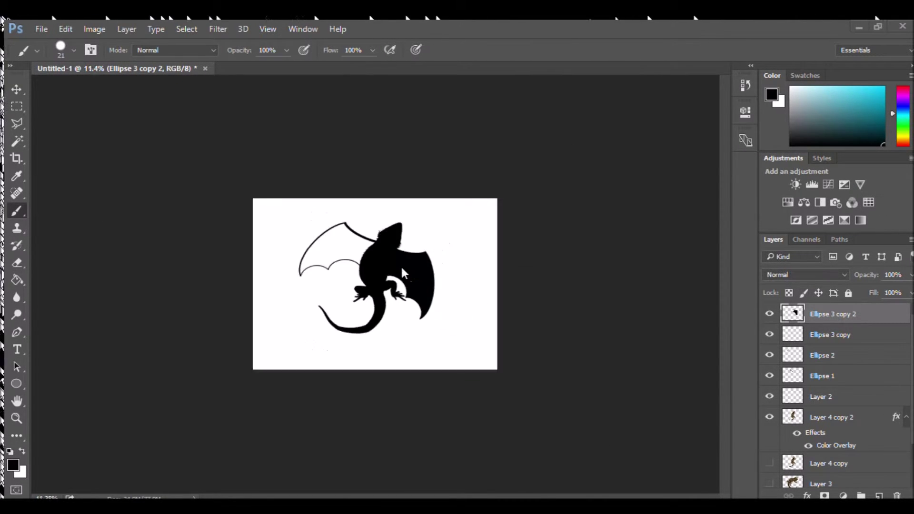
{"action": "scroll", "coordinate": [401, 265], "scroll_direction": "up", "scroll_amount": 3}
{"action": "left_click", "coordinate": [769, 418]}
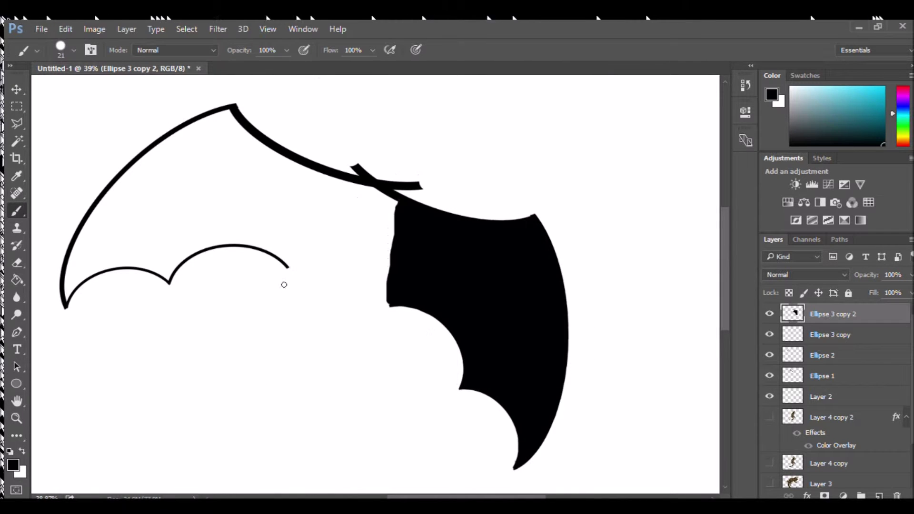
{"action": "left_click", "coordinate": [337, 178], "text": "shift"}
{"action": "left_click", "coordinate": [16, 280]}
{"action": "left_click", "coordinate": [176, 264]}
{"action": "key", "text": "ctrl+z"}
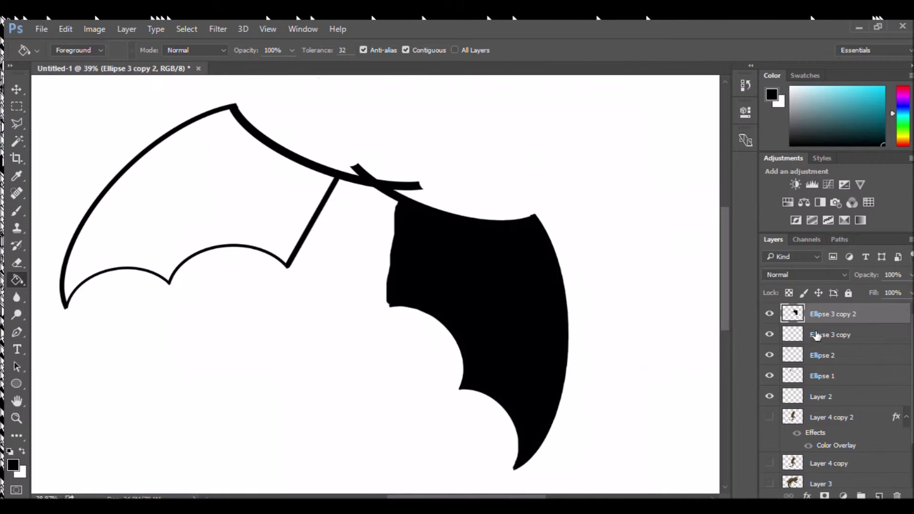
{"action": "left_click", "coordinate": [815, 335]}
{"action": "left_click", "coordinate": [820, 396], "text": "shift"}
{"action": "key", "text": "ctrl+e"}
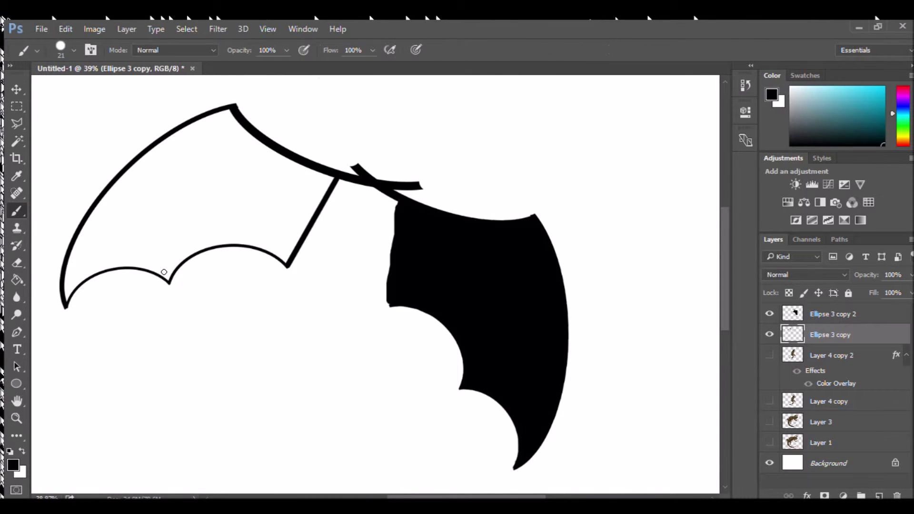
{"action": "key", "text": "w"}
{"action": "left_click", "coordinate": [143, 184]}
{"action": "key", "text": "ctrl+alt+z"}
{"action": "key", "text": "ctrl+alt+z"}
{"action": "key", "text": "ctrl+alt+z"}
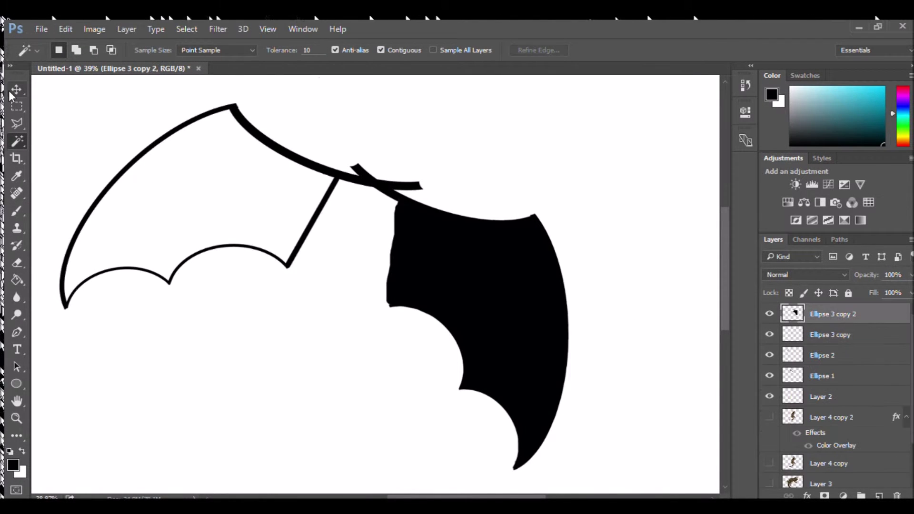
Redraw the closing line on the merged left wing outline and fill the wing with black.
{"action": "left_click", "coordinate": [22, 215]}
{"action": "key", "text": "ctrl+shift+z"}
{"action": "key", "text": "ctrl+shift+z"}
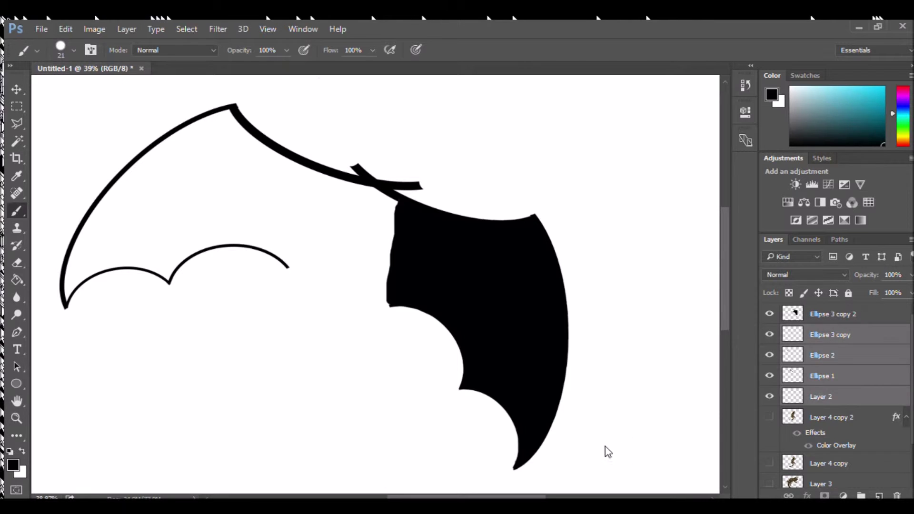
{"action": "key", "text": "g"}
{"action": "left_click", "coordinate": [153, 224]}
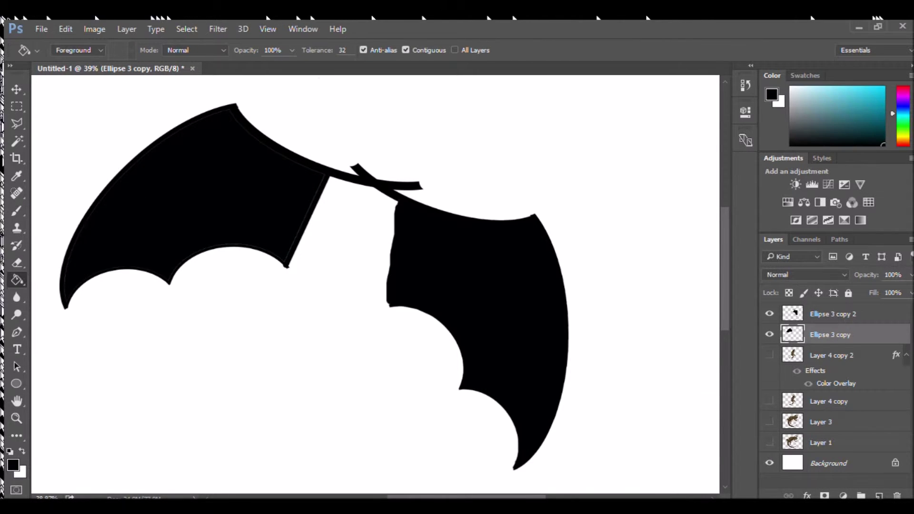
Paint over the left wing's inner and upper edge seams with the size 21 black brush.
{"action": "key", "text": "ctrl+1"}
{"action": "key", "text": "e"}
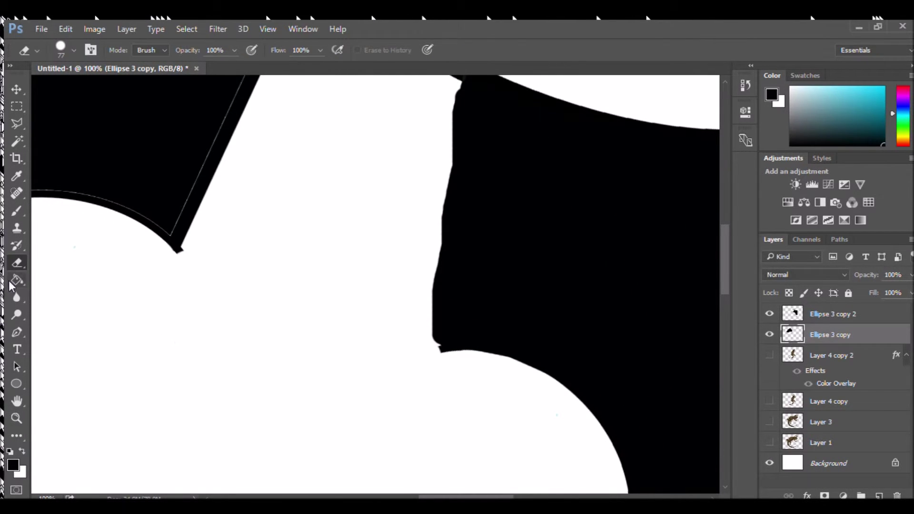
{"action": "left_click", "coordinate": [18, 211]}
{"action": "scroll", "coordinate": [219, 210], "scroll_direction": "up", "scroll_amount": 5}
{"action": "left_click", "coordinate": [272, 177], "text": "shift"}
{"action": "left_click", "coordinate": [205, 144], "text": "shift"}
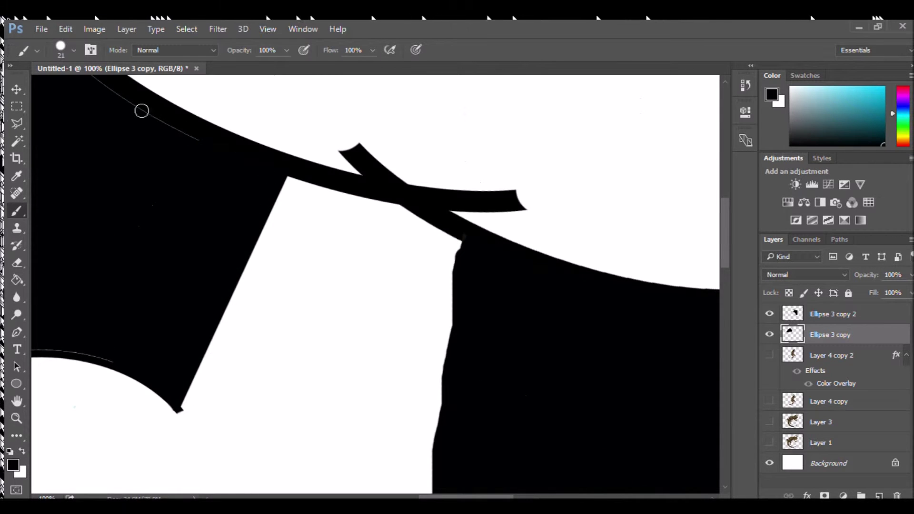
{"action": "left_click", "coordinate": [143, 110], "text": "shift"}
{"action": "scroll", "coordinate": [214, 180], "scroll_direction": "left", "scroll_amount": 8}
{"action": "scroll", "coordinate": [380, 187], "scroll_direction": "up", "scroll_amount": 3}
{"action": "left_click_drag", "start_coordinate": [298, 103], "coordinate": [155, 164]}
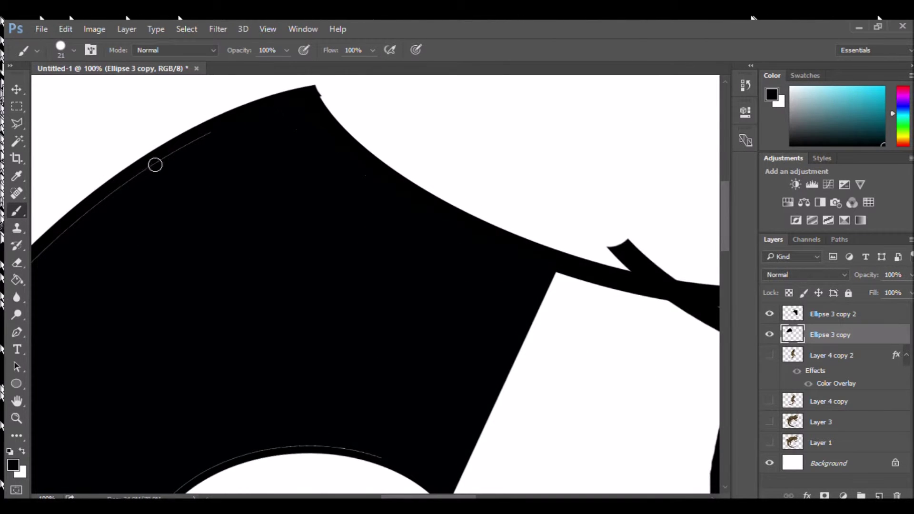
Paint over the remaining seams along the left wing's lower outer edge and both scalloped edges.
{"action": "scroll", "coordinate": [77, 228], "scroll_direction": "left", "scroll_amount": 3}
{"action": "scroll", "coordinate": [122, 230], "scroll_direction": "down", "scroll_amount": 4}
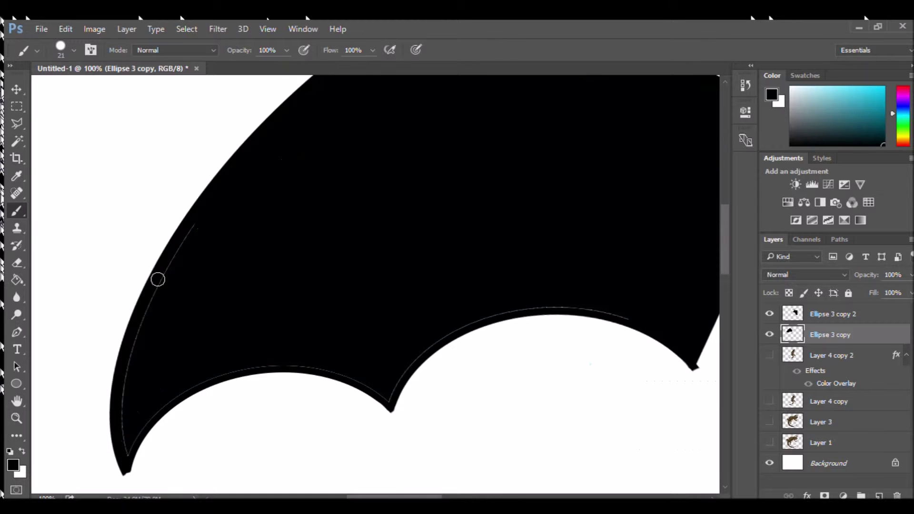
{"action": "left_click_drag", "start_coordinate": [125, 408], "coordinate": [144, 426]}
{"action": "left_click_drag", "start_coordinate": [190, 393], "coordinate": [237, 374]}
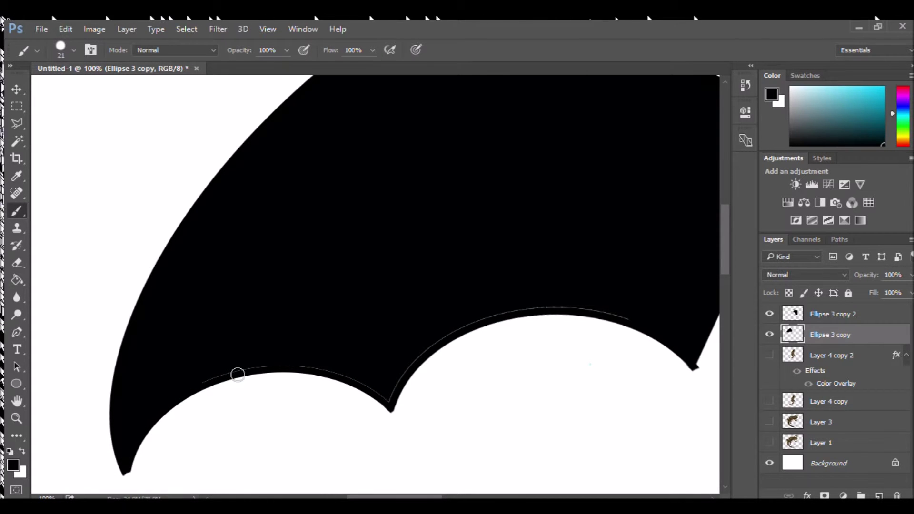
{"action": "mouse_move", "coordinate": [319, 367]}
{"action": "left_mouse_down"}
{"action": "mouse_move", "coordinate": [383, 399]}
{"action": "mouse_move", "coordinate": [401, 374]}
{"action": "mouse_move", "coordinate": [467, 328]}
{"action": "mouse_move", "coordinate": [527, 309]}
{"action": "left_mouse_up"}
{"action": "left_click_drag", "start_coordinate": [616, 307], "coordinate": [684, 333]}
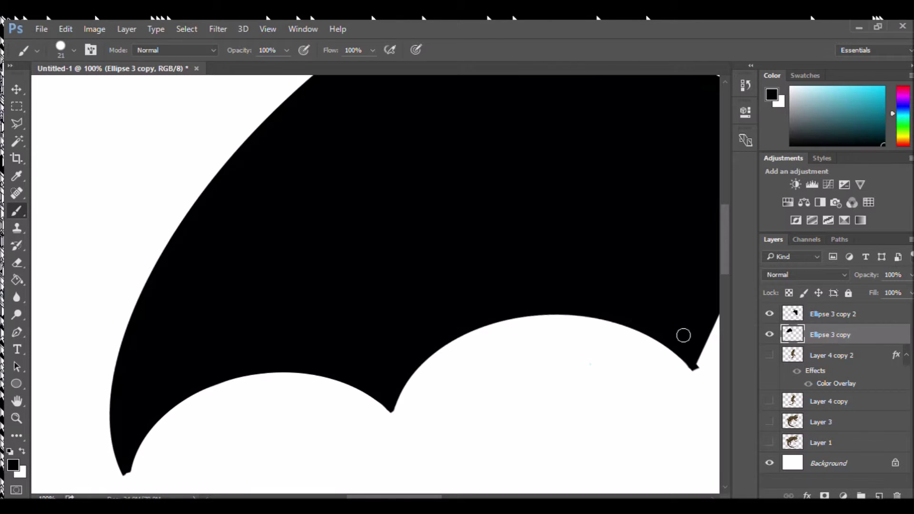
Show the black body silhouette layer again and check the whole dragon with both wings.
{"action": "key", "text": "ctrl+minus"}
{"action": "key", "text": "ctrl+minus"}
{"action": "key", "text": "ctrl+minus"}
{"action": "left_click", "coordinate": [769, 355]}
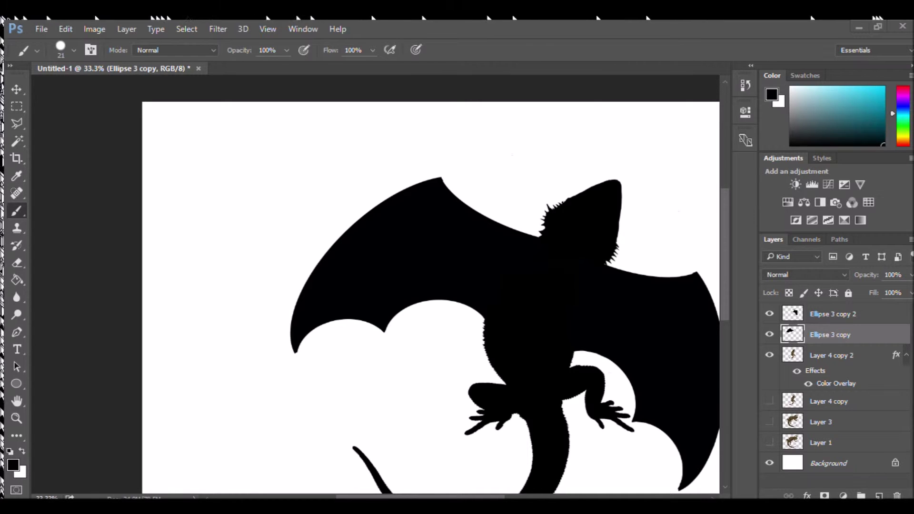
{"action": "key", "text": "ctrl+0"}
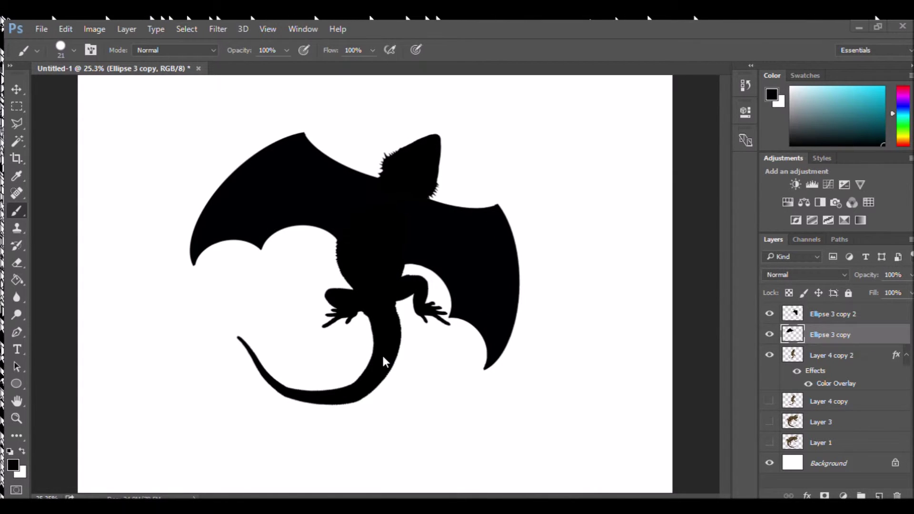
Rotate the left wing and nudge it up and to the right so it fits against the dragon's shoulder.
{"action": "key", "text": "v"}
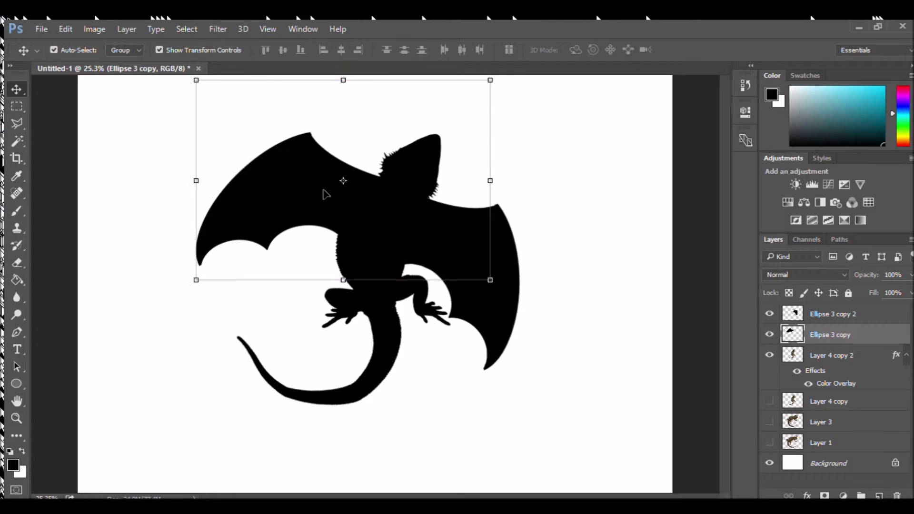
{"action": "left_click_drag", "start_coordinate": [469, 84], "coordinate": [457, 73]}
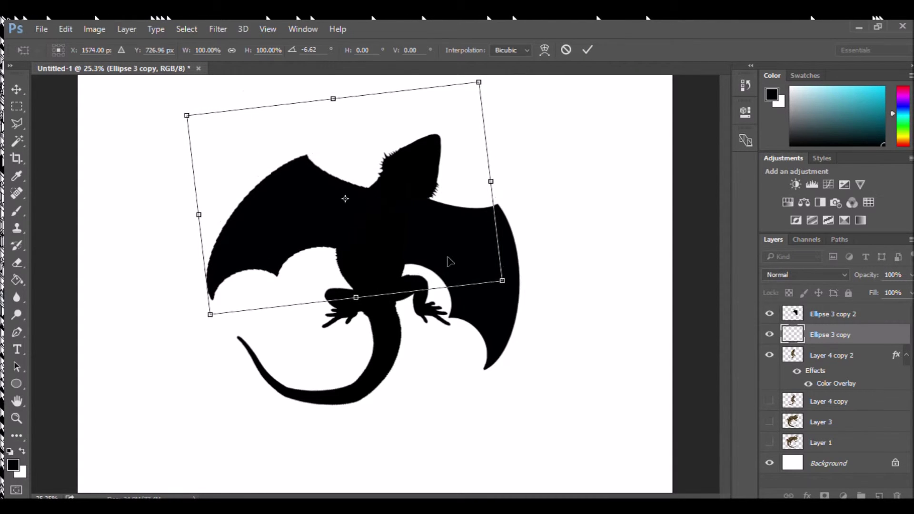
{"action": "key", "text": "Up"}
{"action": "key", "text": "Up"}
{"action": "key", "text": "Up"}
{"action": "key", "text": "Up"}
{"action": "key", "text": "Up"}
{"action": "key", "text": "Up"}
{"action": "key", "text": "Right"}
{"action": "key", "text": "Right"}
{"action": "key", "text": "Right"}
{"action": "key", "text": "Right"}
{"action": "key", "text": "Right"}
{"action": "key", "text": "Right"}
{"action": "key", "text": "Right"}
{"action": "key", "text": "Down"}
{"action": "key", "text": "Down"}
{"action": "key", "text": "Down"}
{"action": "key", "text": "Return"}
{"action": "left_click_drag", "start_coordinate": [499, 98], "coordinate": [518, 112]}
{"action": "key", "text": "Return"}
Rotate the right wing slightly and reposition it against the body.
{"action": "left_click", "coordinate": [503, 304]}
{"action": "left_click_drag", "start_coordinate": [596, 383], "coordinate": [613, 364]}
{"action": "mouse_move", "coordinate": [484, 300]}
{"action": "left_mouse_down"}
{"action": "mouse_move", "coordinate": [492, 294]}
{"action": "mouse_move", "coordinate": [482, 284]}
{"action": "left_mouse_up"}
{"action": "left_click_drag", "start_coordinate": [330, 378], "coordinate": [322, 384]}
{"action": "left_click_drag", "start_coordinate": [488, 269], "coordinate": [488, 269]}
{"action": "key", "text": "Return"}
Shift the left wing slightly to refine where it joins the shoulder, and clear the layer selection.
{"action": "key", "text": "ctrl+plus"}
{"action": "key", "text": "ctrl+plus"}
{"action": "scroll", "coordinate": [457, 236], "scroll_direction": "up", "scroll_amount": 3}
{"action": "left_click", "coordinate": [17, 211]}
{"action": "key", "text": "e"}
{"action": "key", "text": "v"}
{"action": "left_click_drag", "start_coordinate": [329, 210], "coordinate": [335, 199]}
{"action": "key", "text": "e"}
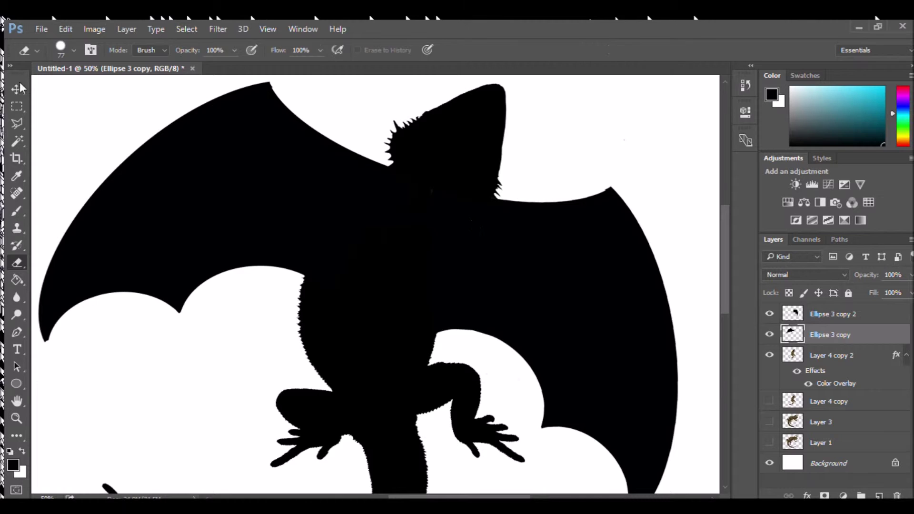
{"action": "left_click", "coordinate": [20, 86]}
{"action": "left_click", "coordinate": [663, 257]}
{"action": "key", "text": "ctrl+0"}
{"action": "left_click", "coordinate": [619, 444], "text": "ctrl"}
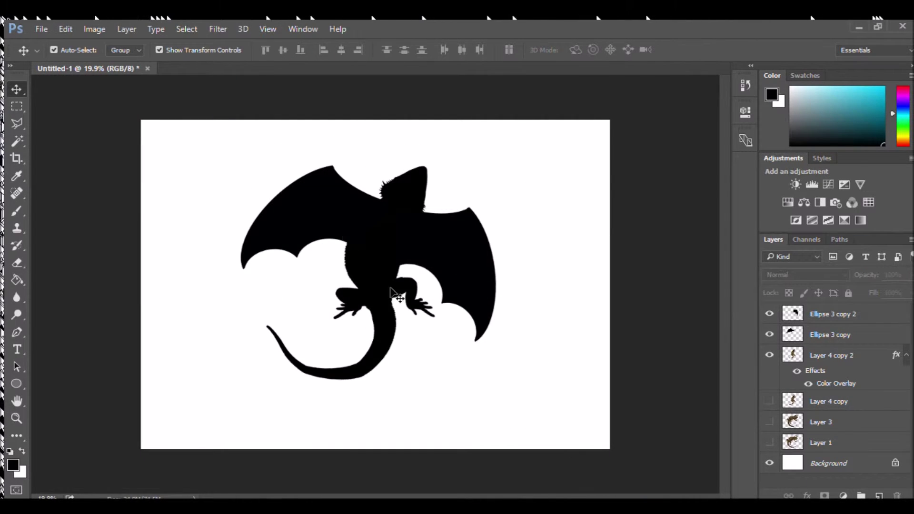
Rotate the left wing so its outer tip swings upward, and reposition it on the shoulder.
{"action": "left_click", "coordinate": [322, 217]}
{"action": "left_click_drag", "start_coordinate": [484, 296], "coordinate": [479, 304]}
{"action": "left_click_drag", "start_coordinate": [295, 207], "coordinate": [306, 207]}
{"action": "left_click_drag", "start_coordinate": [356, 237], "coordinate": [358, 239]}
{"action": "left_click_drag", "start_coordinate": [485, 304], "coordinate": [461, 327]}
{"action": "left_click_drag", "start_coordinate": [381, 246], "coordinate": [378, 249]}
{"action": "left_click_drag", "start_coordinate": [391, 134], "coordinate": [393, 130]}
{"action": "key", "text": "Return"}
{"action": "left_click", "coordinate": [585, 360]}
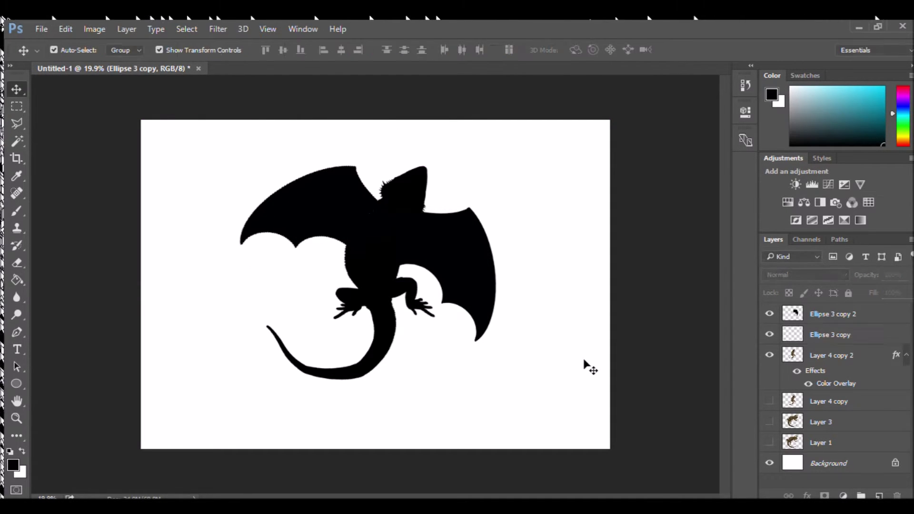
Select the right foot's claws on Layer 4 copy 2 with the Polygonal Lasso and copy them to a new layer.
{"action": "scroll", "coordinate": [333, 395], "scroll_direction": "up", "scroll_amount": 10}
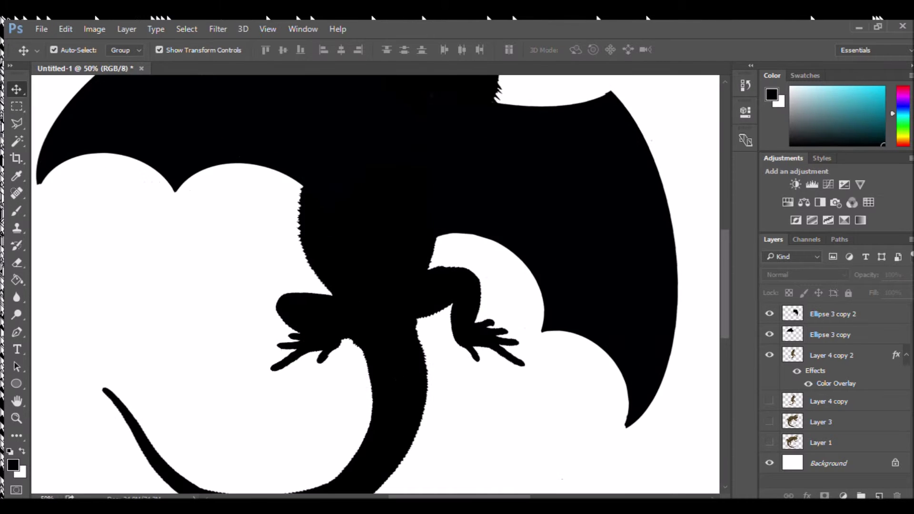
{"action": "scroll", "coordinate": [355, 393], "scroll_direction": "down", "scroll_amount": 5}
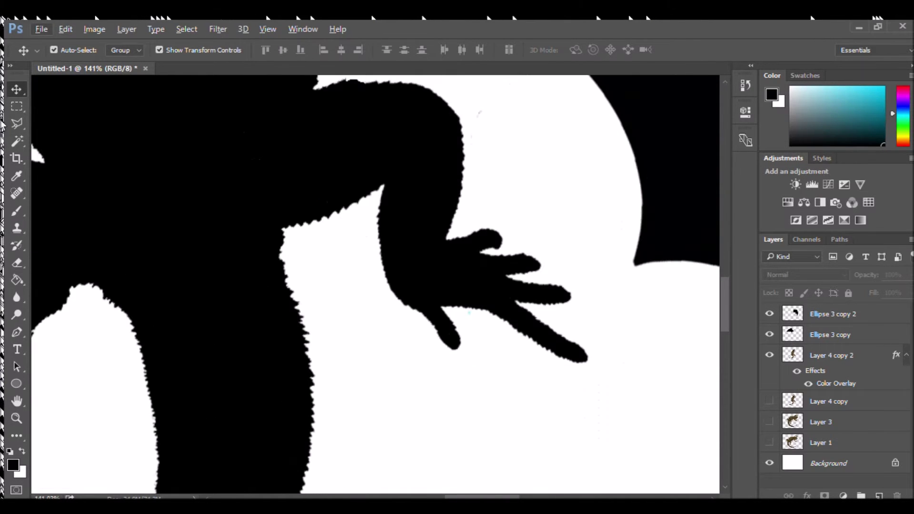
{"action": "key", "text": "l"}
{"action": "left_click", "coordinate": [458, 232]}
{"action": "left_click", "coordinate": [502, 349]}
{"action": "left_click", "coordinate": [455, 229]}
{"action": "left_click", "coordinate": [831, 355]}
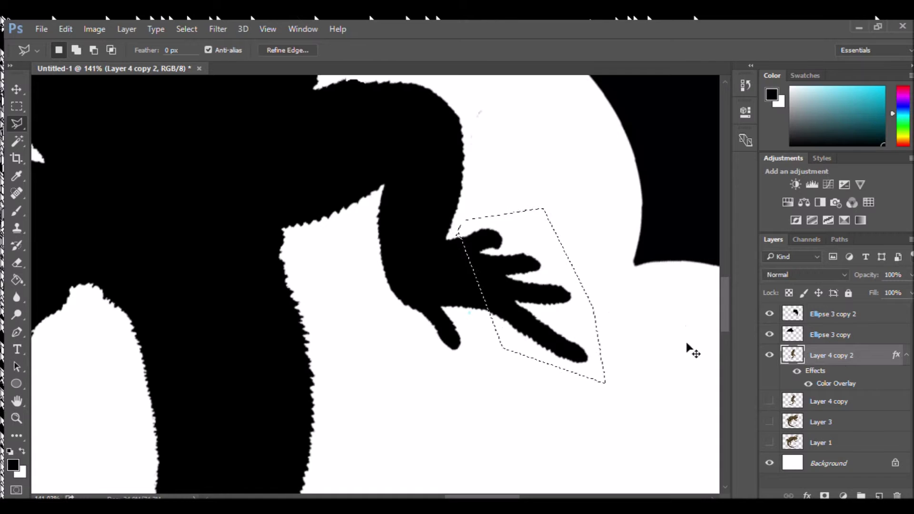
{"action": "key", "text": "ctrl+j"}
Move the copied claws to the upper tip of the left wing and rotate them about 4.31°.
{"action": "left_click", "coordinate": [16, 89]}
{"action": "left_click_drag", "start_coordinate": [524, 295], "coordinate": [589, 133]}
{"action": "key", "text": "ctrl+minus"}
{"action": "key", "text": "ctrl+minus"}
{"action": "key", "text": "ctrl+minus"}
{"action": "key", "text": "ctrl+minus"}
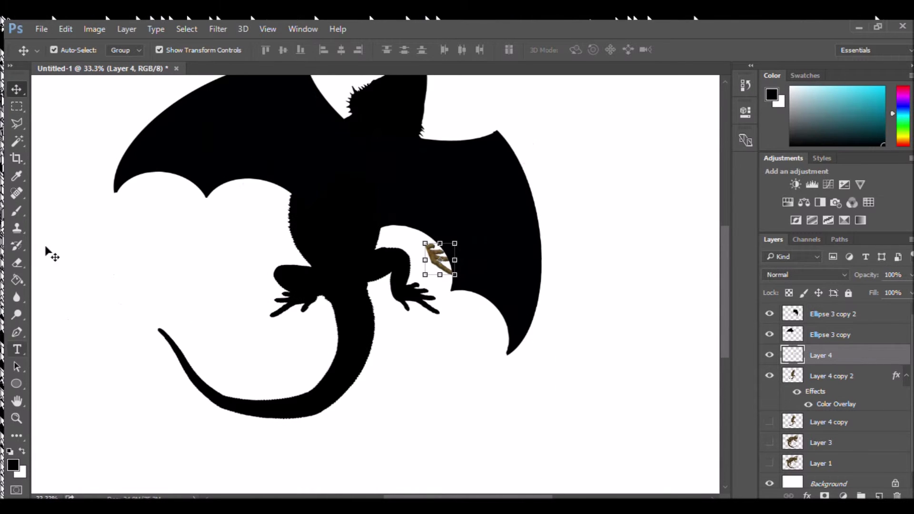
{"action": "left_click_drag", "start_coordinate": [439, 257], "coordinate": [335, 97]}
{"action": "scroll", "coordinate": [334, 97], "scroll_direction": "up", "scroll_amount": 3}
{"action": "key", "text": "ctrl+1"}
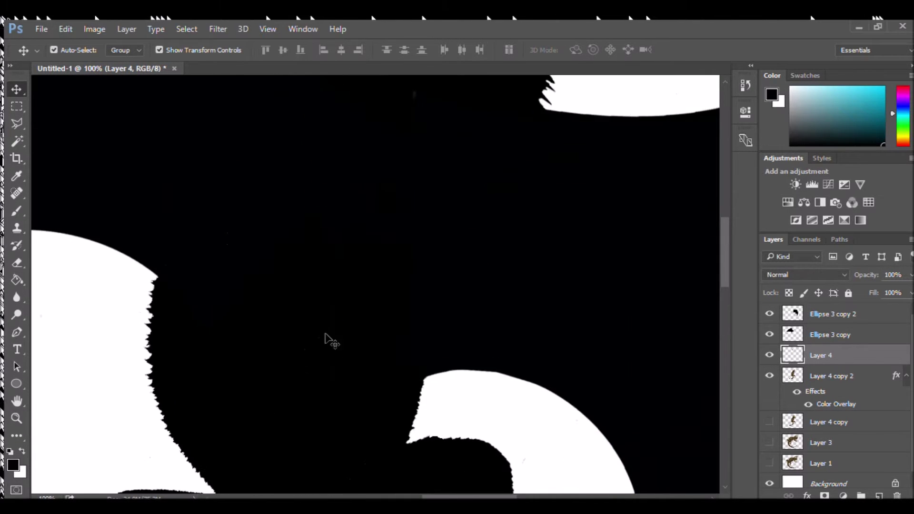
{"action": "scroll", "coordinate": [469, 234], "scroll_direction": "up", "scroll_amount": 5}
{"action": "left_click_drag", "start_coordinate": [263, 258], "coordinate": [228, 171]}
{"action": "mouse_move", "coordinate": [293, 128]}
{"action": "left_mouse_down"}
{"action": "mouse_move", "coordinate": [305, 143]}
{"action": "mouse_move", "coordinate": [297, 133]}
{"action": "left_mouse_up"}
{"action": "left_click_drag", "start_coordinate": [221, 165], "coordinate": [219, 167]}
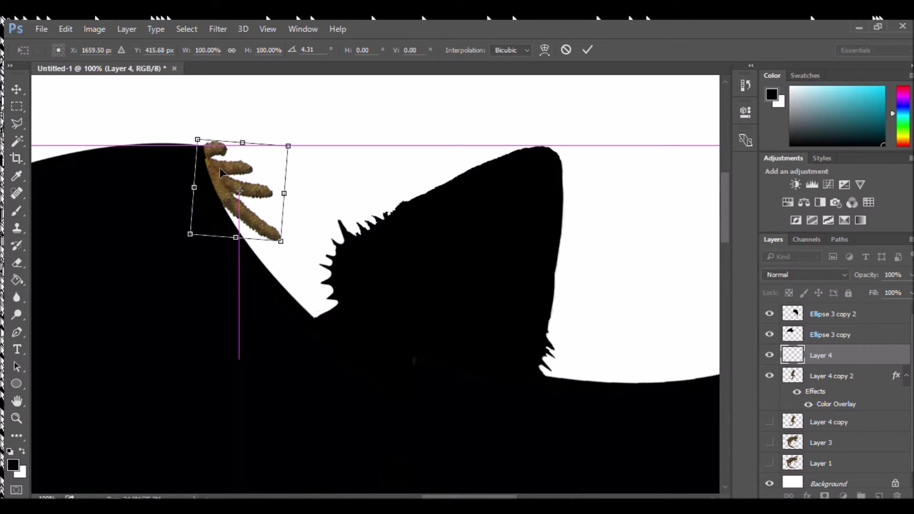
{"action": "key", "text": "Return"}
Apply a black Color Overlay to the claw layer.
{"action": "double_click", "coordinate": [796, 354]}
{"action": "left_click", "coordinate": [447, 232]}
{"action": "key", "text": "v"}
Duplicate the black claws and rotate the copy into place on the upper tip of the right wing.
{"action": "key", "text": "ctrl+j"}
{"action": "left_click_drag", "start_coordinate": [257, 191], "coordinate": [704, 223]}
{"action": "scroll", "coordinate": [634, 265], "scroll_direction": "left", "scroll_amount": 1}
{"action": "scroll", "coordinate": [621, 255], "scroll_direction": "right", "scroll_amount": 9}
{"action": "left_click_drag", "start_coordinate": [300, 171], "coordinate": [301, 379]}
{"action": "left_click_drag", "start_coordinate": [357, 254], "coordinate": [169, 314]}
{"action": "left_click_drag", "start_coordinate": [312, 328], "coordinate": [345, 352]}
{"action": "key", "text": "Return"}
{"action": "key", "text": "ctrl+0"}
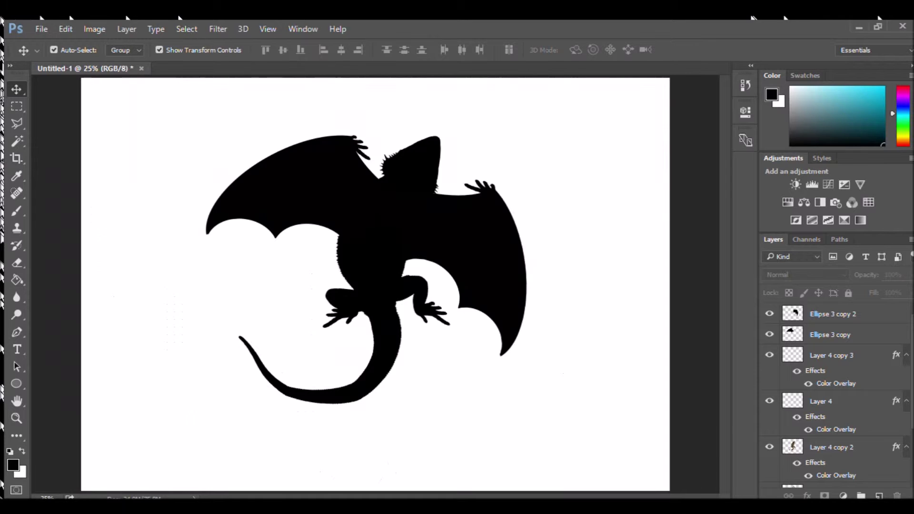
Delete the hidden source layers Layer 4 copy, Layer 3 and Layer 1.
{"action": "key", "text": "ctrl+minus"}
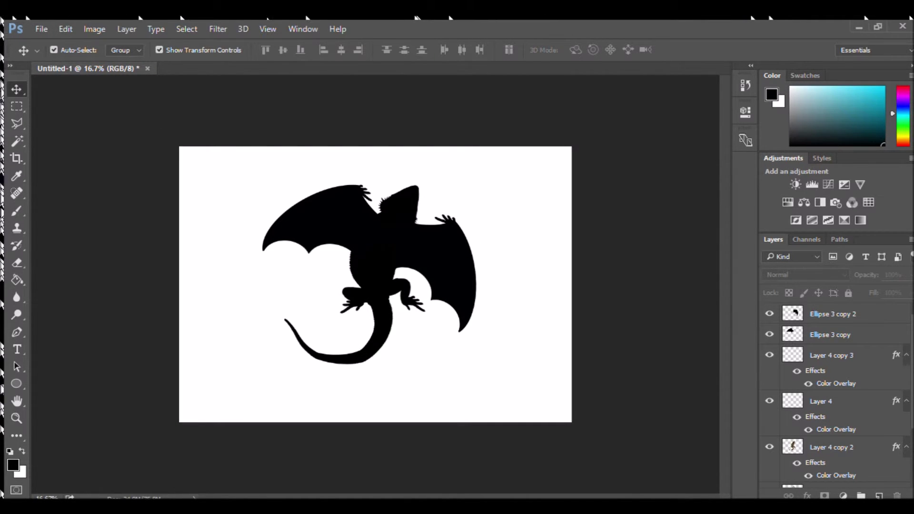
{"action": "left_click", "coordinate": [860, 315]}
{"action": "scroll", "coordinate": [860, 405], "scroll_direction": "down", "scroll_amount": 3}
{"action": "left_click", "coordinate": [844, 415]}
{"action": "left_click", "coordinate": [844, 458], "text": "shift"}
{"action": "key", "text": "Delete"}
Select all dragon layers from Layer 4 copy 2 up to Ellipse 3 copy 2.
{"action": "left_click", "coordinate": [809, 429]}
{"action": "scroll", "coordinate": [809, 424], "scroll_direction": "up", "scroll_amount": 1}
{"action": "left_click", "coordinate": [817, 314], "text": "shift"}
Try scaling down the selected dragon layers together and moving them toward the canvas centre.
{"action": "left_click_drag", "start_coordinate": [262, 135], "coordinate": [392, 252]}
{"action": "left_click_drag", "start_coordinate": [480, 311], "coordinate": [418, 277]}
{"action": "key", "text": "Return"}
{"action": "key", "text": "ctrl+z"}
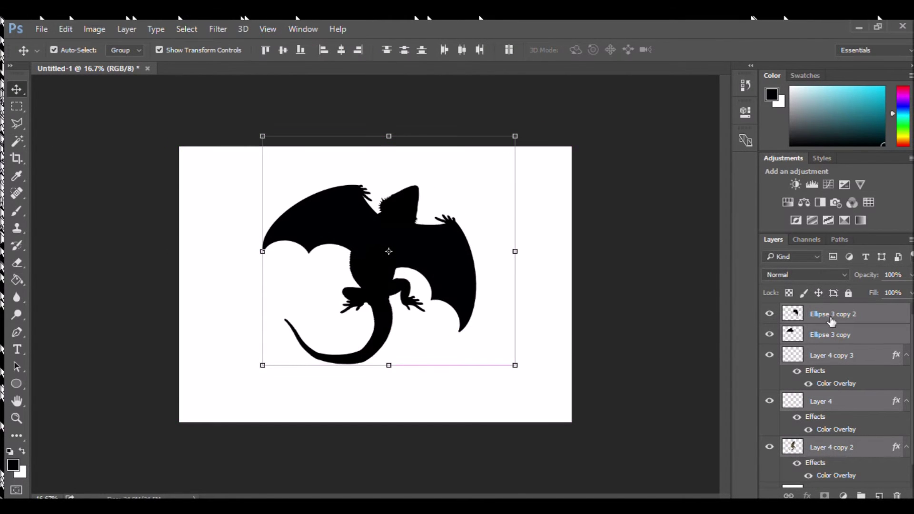
Duplicate the selected dragon layers, merge the copies into one layer and hide the originals.
{"action": "key", "text": "ctrl+j"}
{"action": "key", "text": "ctrl+e"}
{"action": "left_click_drag", "start_coordinate": [769, 334], "coordinate": [772, 358]}
{"action": "key", "text": "ctrl+t"}
{"action": "left_click_drag", "start_coordinate": [515, 136], "coordinate": [436, 178]}
{"action": "key", "text": "Escape"}
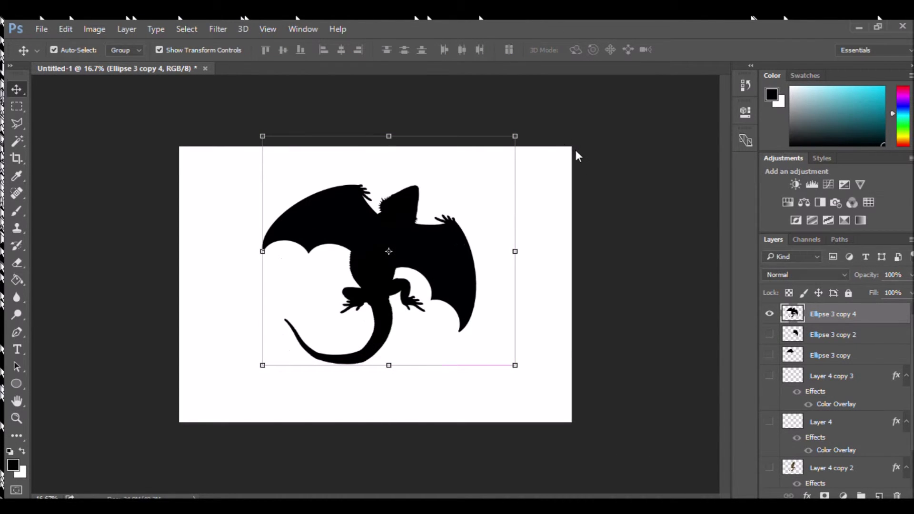
Duplicate the merged dragon, hide the original, scale the copy to about 42.6% and centre it on the canvas.
{"action": "key", "text": "ctrl+j"}
{"action": "left_click", "coordinate": [769, 334]}
{"action": "left_click_drag", "start_coordinate": [515, 136], "coordinate": [369, 268]}
{"action": "left_click_drag", "start_coordinate": [340, 324], "coordinate": [400, 292]}
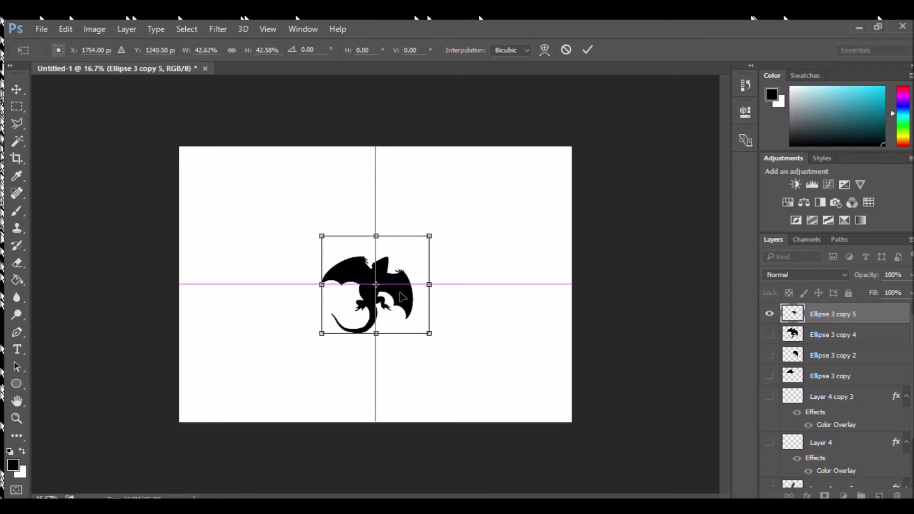
{"action": "key", "text": "Return"}
Draw an unfilled black-stroked circle 1229 px wide and position it around the small dragon.
{"action": "key", "text": "u"}
{"action": "left_click_drag", "start_coordinate": [314, 222], "coordinate": [456, 377]}
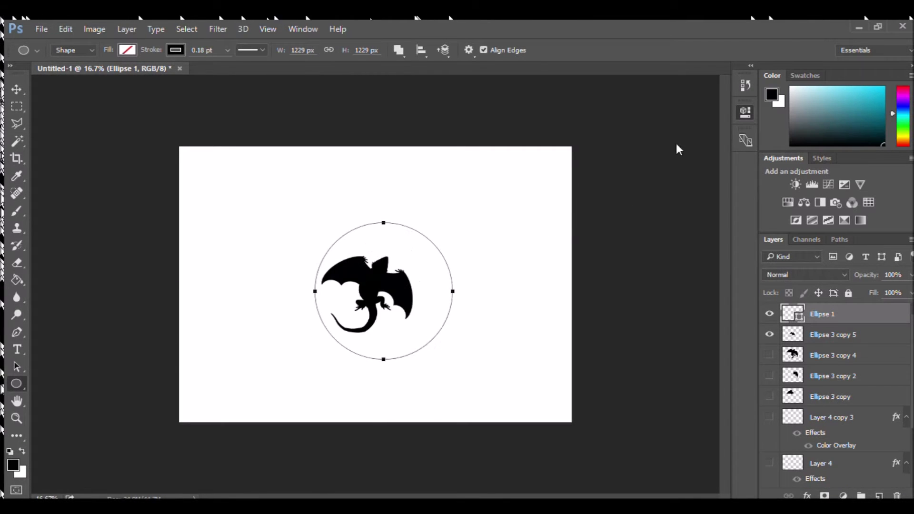
{"action": "key", "text": "v"}
{"action": "mouse_move", "coordinate": [425, 241]}
{"action": "left_mouse_down"}
{"action": "mouse_move", "coordinate": [416, 235]}
{"action": "mouse_move", "coordinate": [403, 252]}
{"action": "left_mouse_up"}
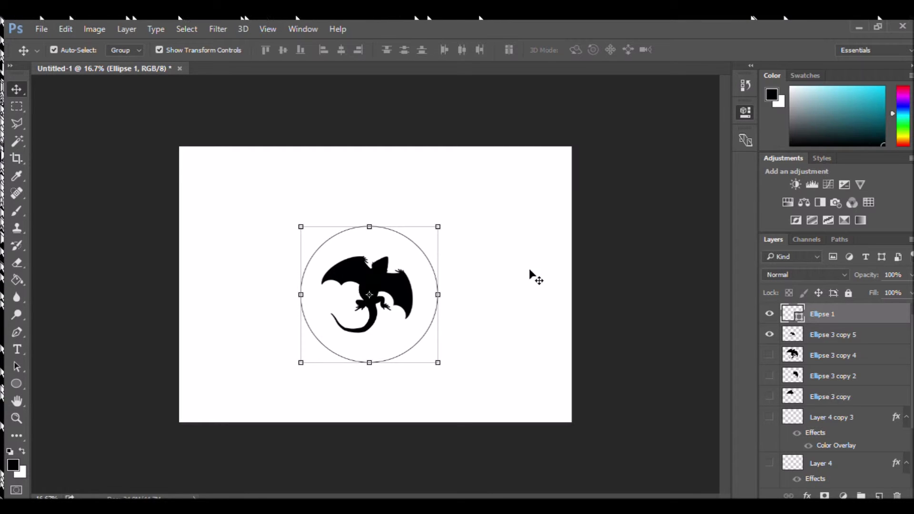
{"action": "key", "text": "Return"}
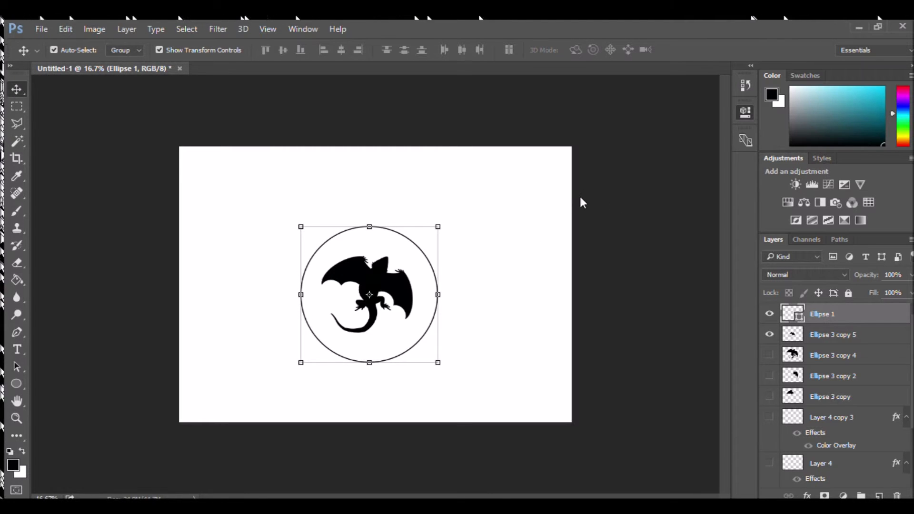
{"action": "left_click_drag", "start_coordinate": [417, 273], "coordinate": [416, 271]}
{"action": "left_click", "coordinate": [618, 338]}
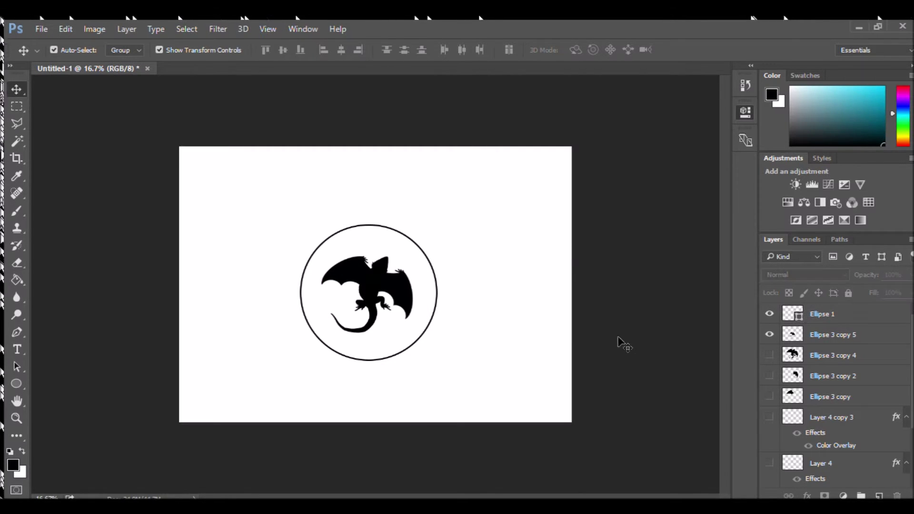
{"action": "left_click", "coordinate": [839, 318]}
{"action": "key", "text": "i"}
{"action": "key", "text": "space"}
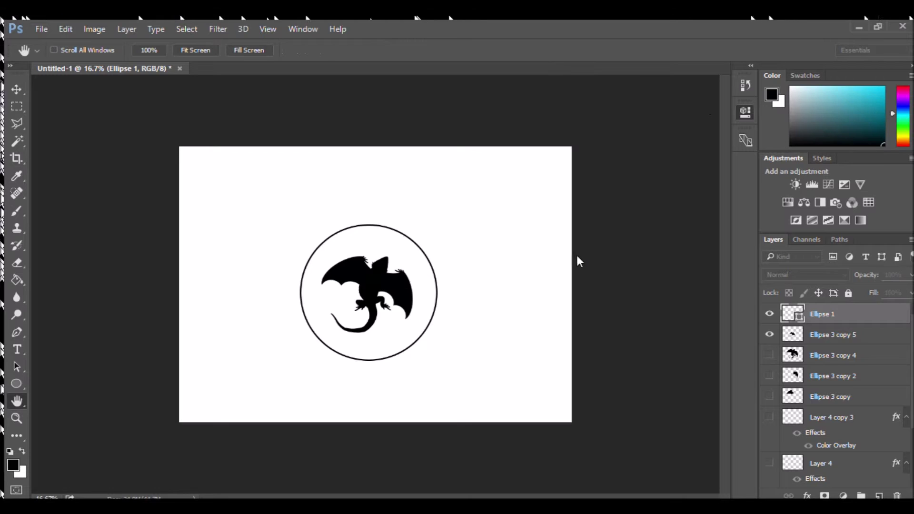
{"action": "left_click", "coordinate": [593, 237]}
{"action": "left_click", "coordinate": [487, 245]}
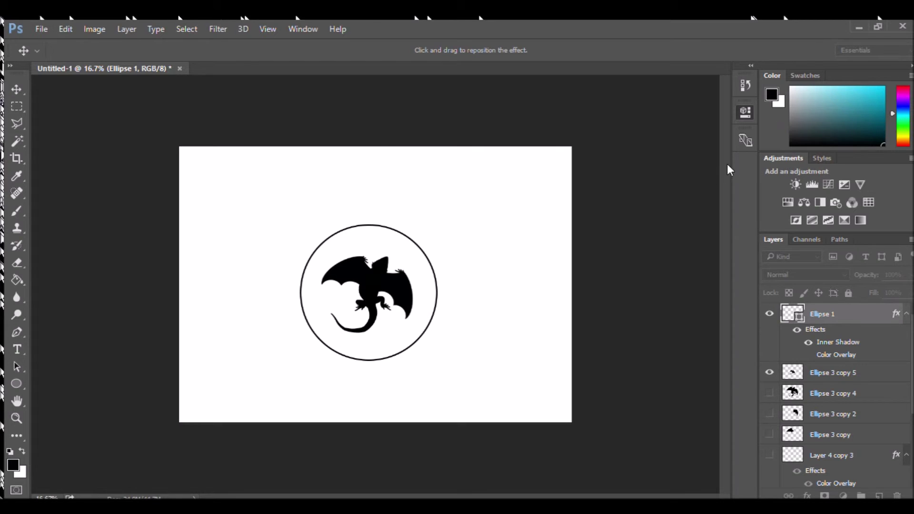
{"action": "key", "text": "Escape"}
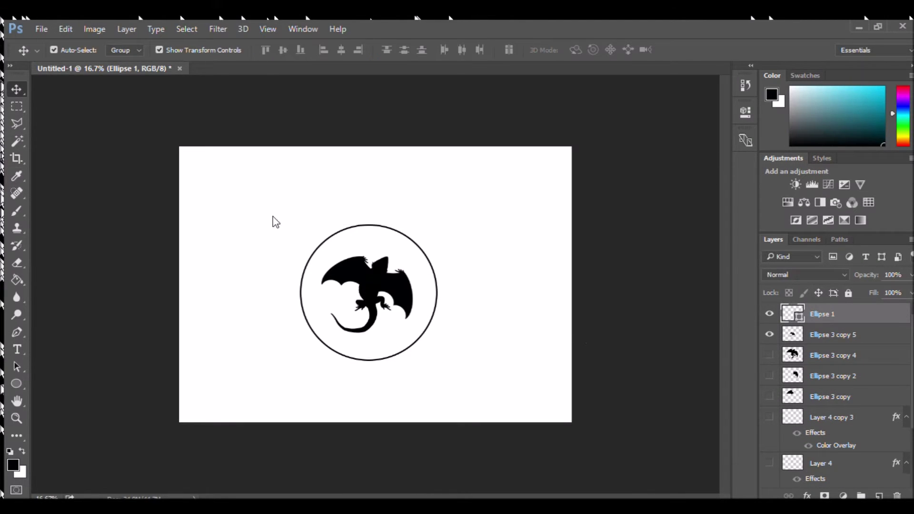
Switch to the Gradient tool, then rasterize the circle's shape layer with the Brush tool.
{"action": "left_click", "coordinate": [15, 283]}
{"action": "key", "text": "shift+g"}
{"action": "key", "text": "i"}
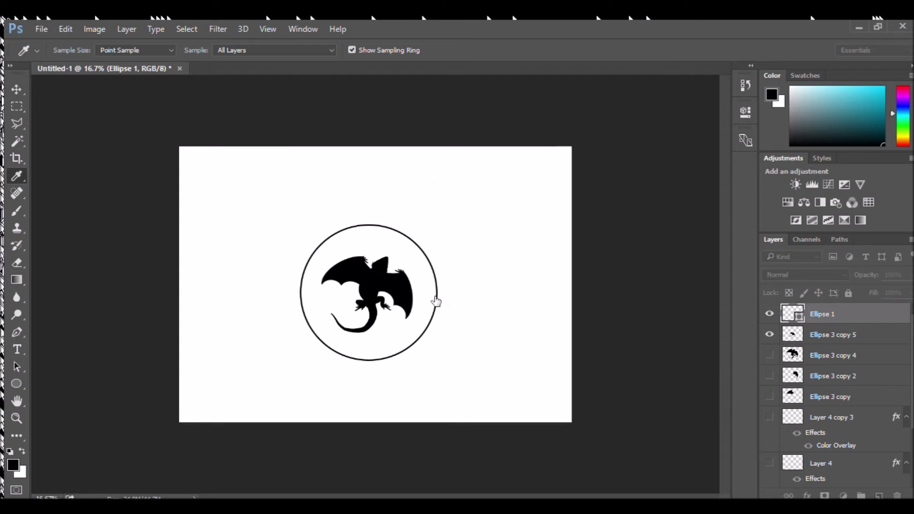
{"action": "key", "text": "g"}
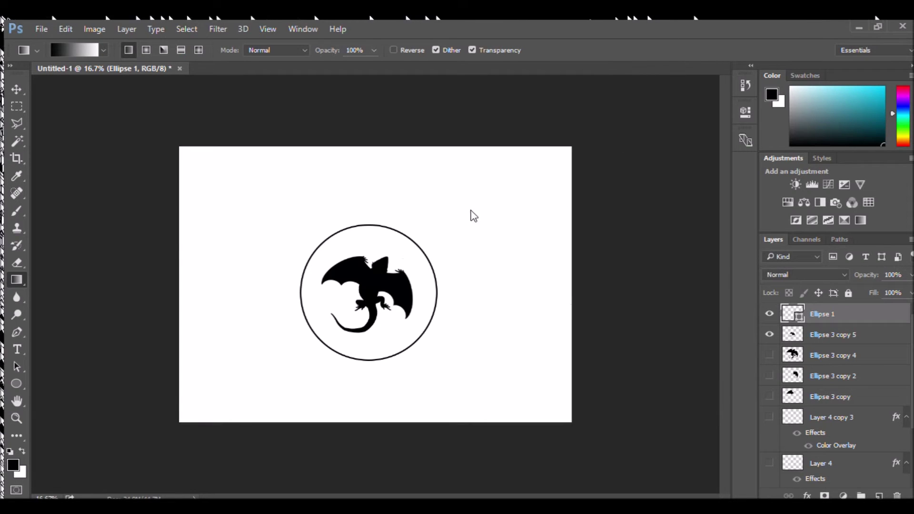
{"action": "left_click", "coordinate": [14, 211]}
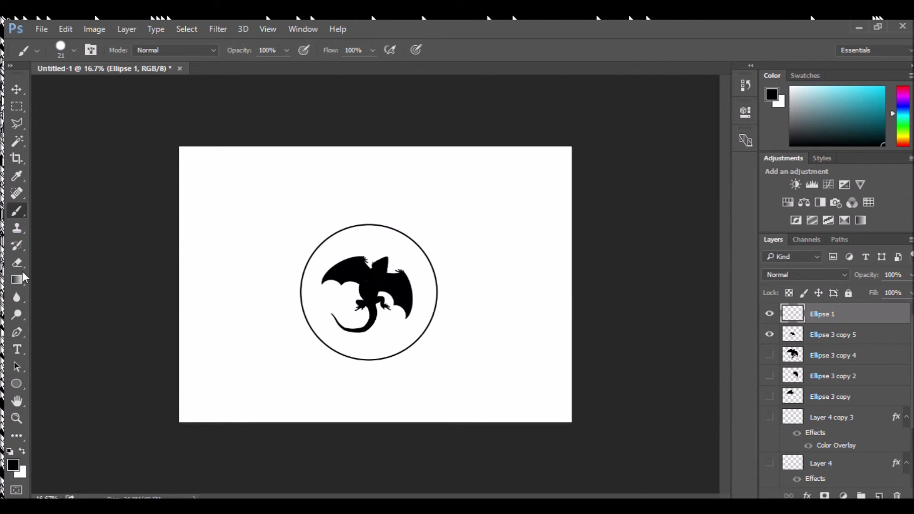
Try a vertical black-to-white linear gradient across the circle layer, then undo it.
{"action": "left_click", "coordinate": [18, 279]}
{"action": "left_click_drag", "start_coordinate": [369, 240], "coordinate": [372, 347]}
{"action": "key", "text": "ctrl+z"}
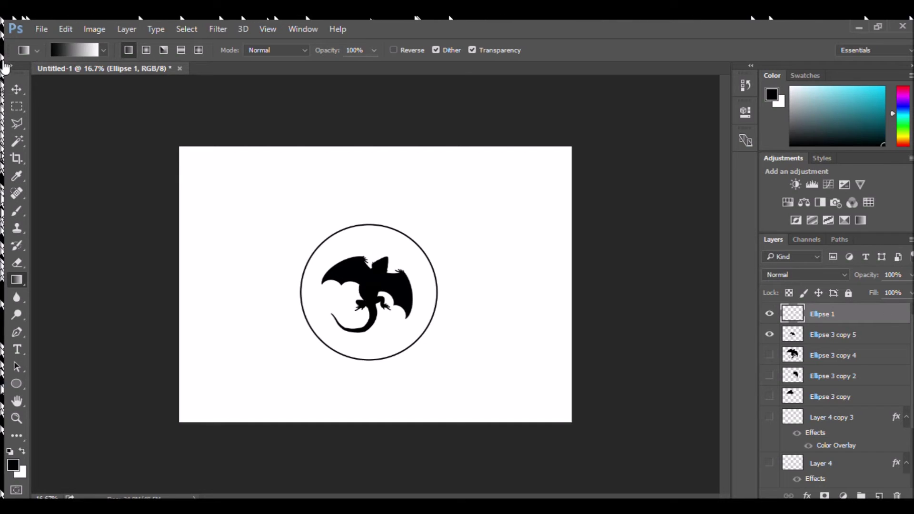
Select the circle's interior with the Magic Wand and fill it with a vertical black-to-white linear gradient.
{"action": "key", "text": "w"}
{"action": "key", "text": "g"}
{"action": "left_click_drag", "start_coordinate": [370, 238], "coordinate": [371, 347]}
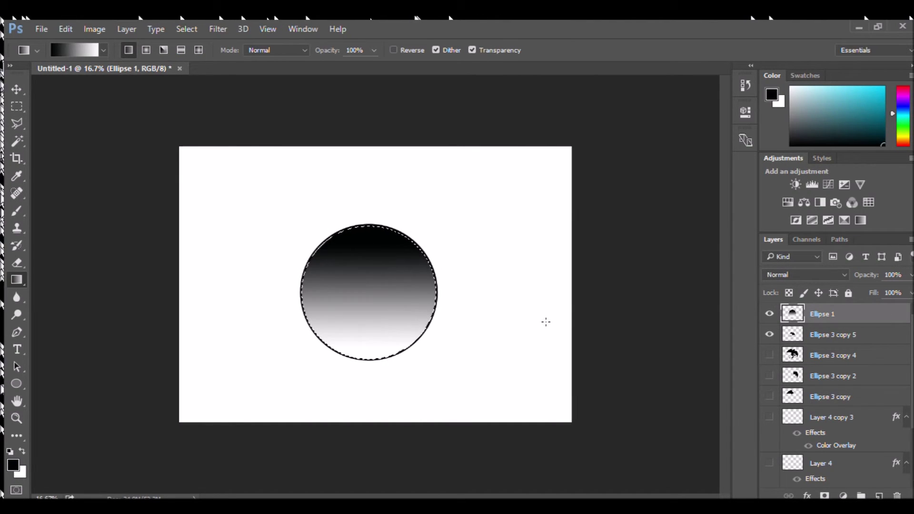
{"action": "left_click_drag", "start_coordinate": [366, 269], "coordinate": [368, 307]}
Edit the gradient to run black, grey, black and apply it vertically across the selected circle interior.
{"action": "key", "text": "i"}
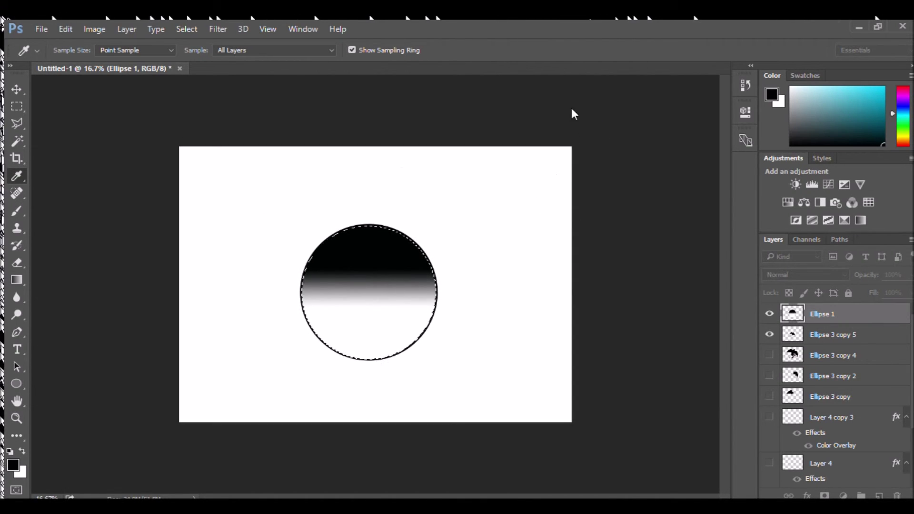
{"action": "key", "text": "g"}
{"action": "left_click_drag", "start_coordinate": [369, 241], "coordinate": [364, 314]}
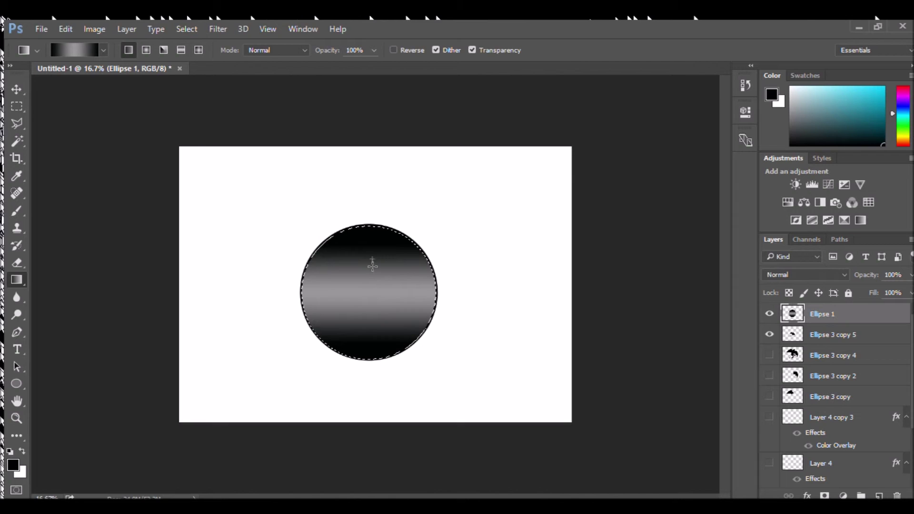
{"action": "left_click_drag", "start_coordinate": [366, 246], "coordinate": [373, 319]}
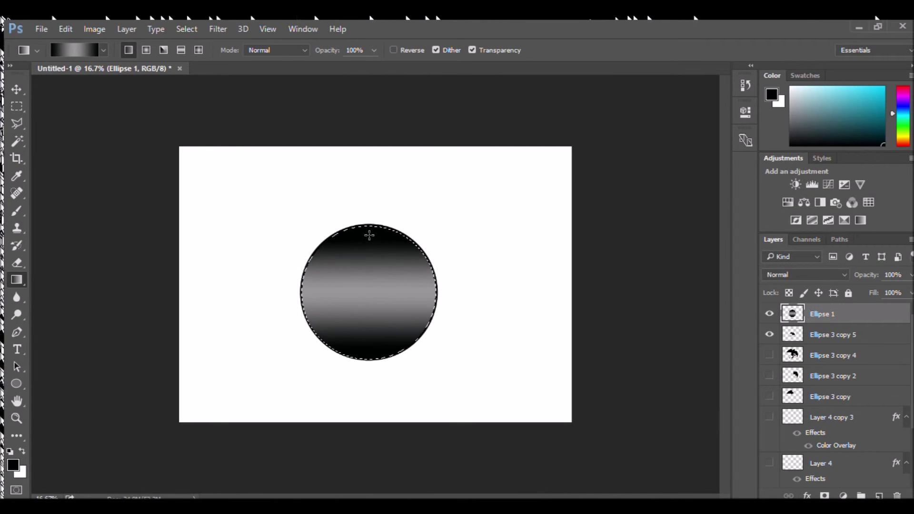
{"action": "left_click_drag", "start_coordinate": [364, 361], "coordinate": [358, 352]}
Move the small dragon layer, Ellipse 3 copy 5, above the circle layer and clear the selection.
{"action": "left_click", "coordinate": [833, 335]}
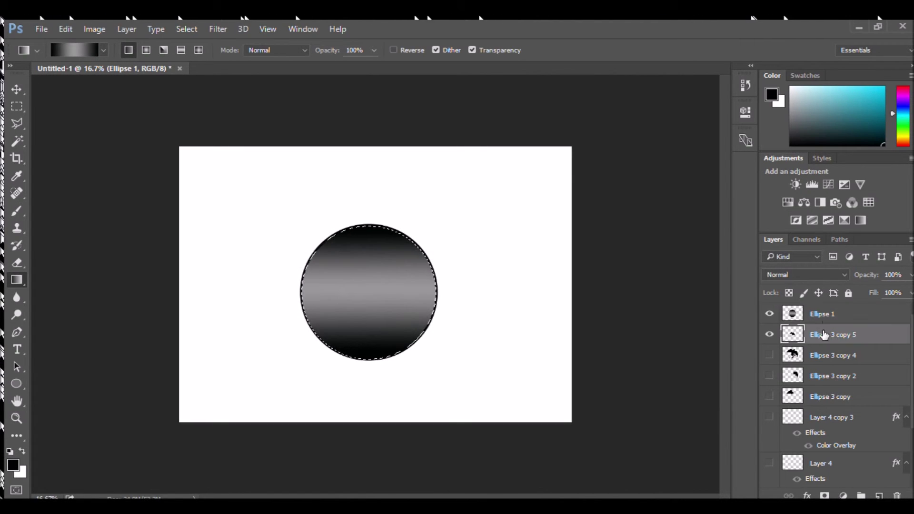
{"action": "key", "text": "ctrl+bracketright"}
{"action": "key", "text": "m"}
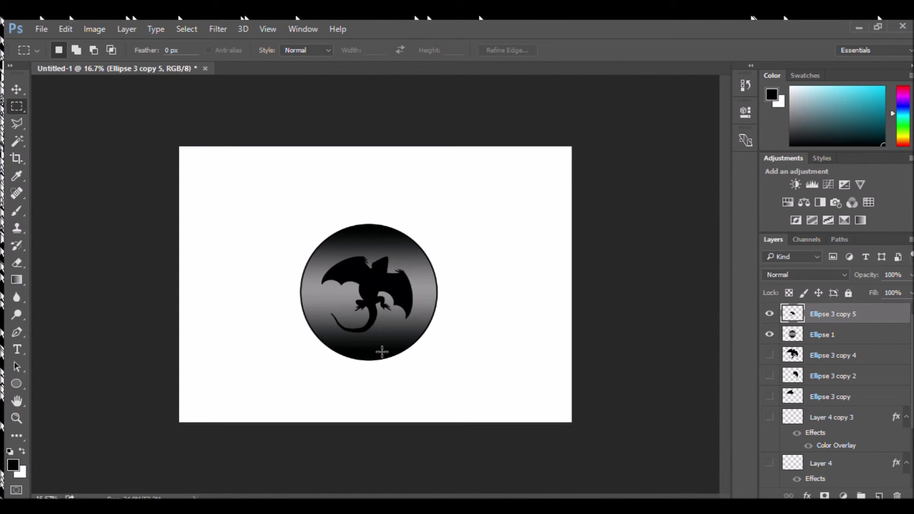
Scale the small dragon up to about 127% and position it inside the circle.
{"action": "key", "text": "v"}
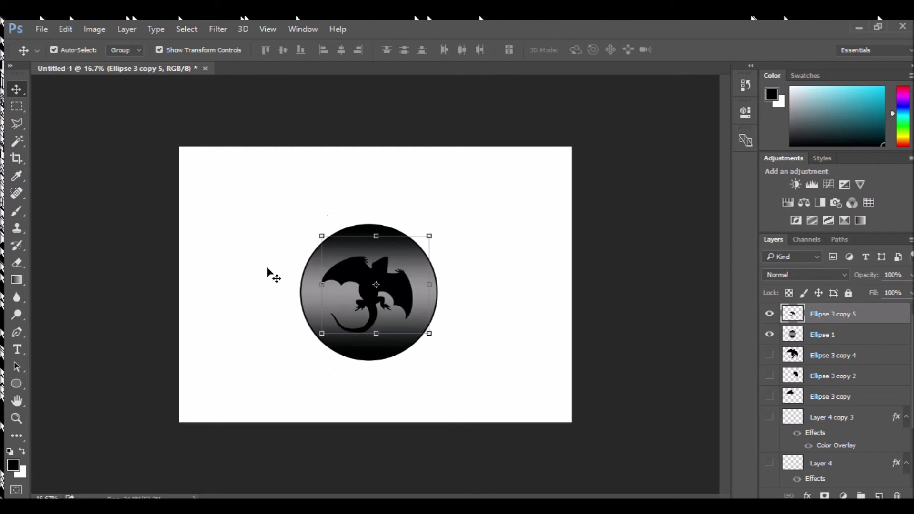
{"action": "left_click_drag", "start_coordinate": [429, 236], "coordinate": [451, 219]}
{"action": "left_click_drag", "start_coordinate": [321, 333], "coordinate": [312, 345]}
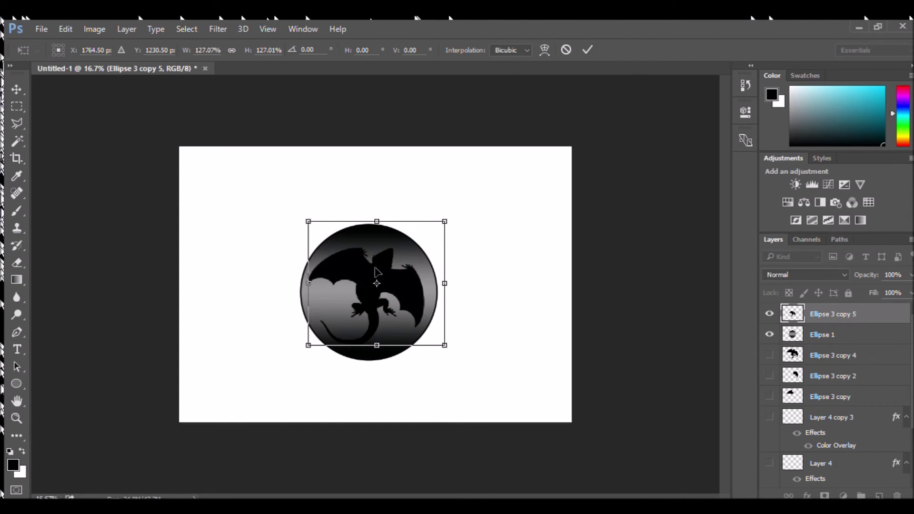
{"action": "key", "text": "Return"}
{"action": "left_click", "coordinate": [597, 304]}
Try the black-grey-black gradient on the Ellipse 1 layer without a selection, then undo it.
{"action": "left_click", "coordinate": [782, 334]}
{"action": "key", "text": "g"}
{"action": "left_click_drag", "start_coordinate": [399, 236], "coordinate": [377, 342]}
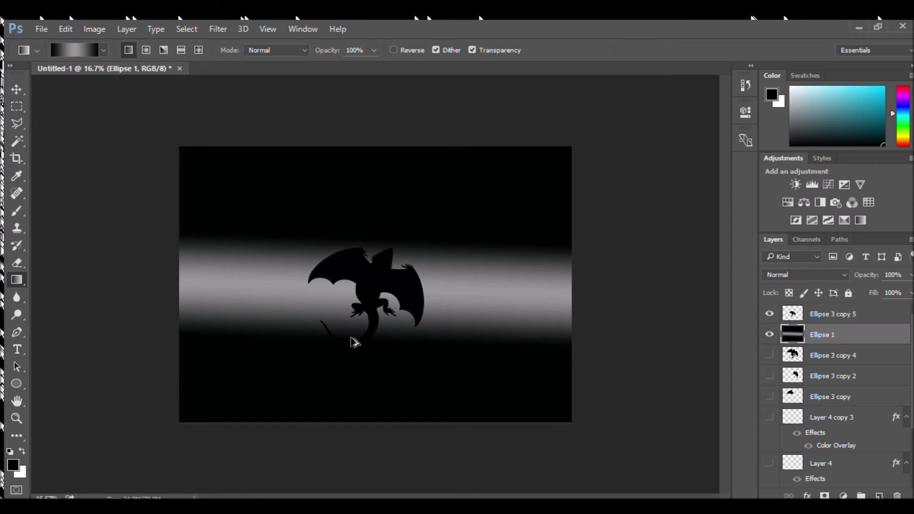
{"action": "key", "text": "ctrl+z"}
Select the entire gradient-filled circle on the Ellipse 1 layer.
{"action": "key", "text": "w"}
{"action": "left_click", "coordinate": [369, 244]}
{"action": "left_click", "coordinate": [367, 256]}
{"action": "left_click", "coordinate": [370, 326]}
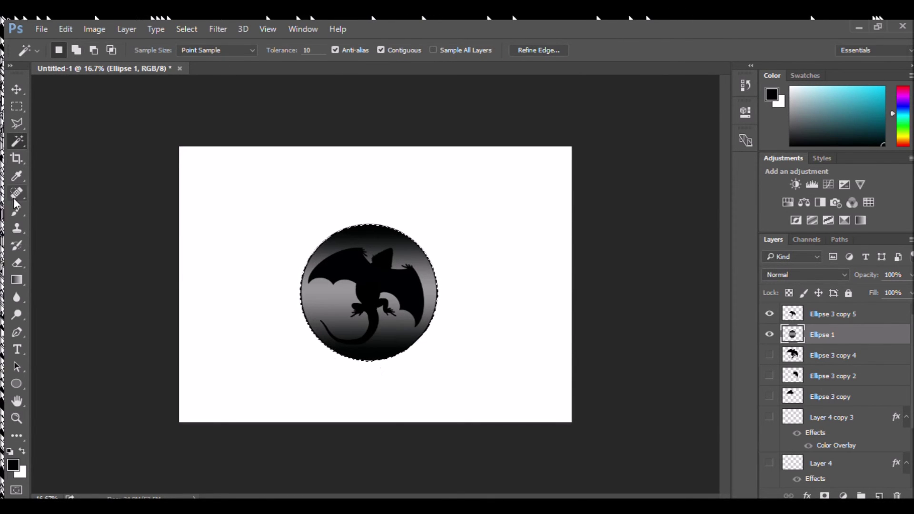
Change the gradient's black ends to dark grey, apply it vertically across the selected circle, and deselect.
{"action": "left_click", "coordinate": [16, 280]}
{"action": "left_click", "coordinate": [102, 48]}
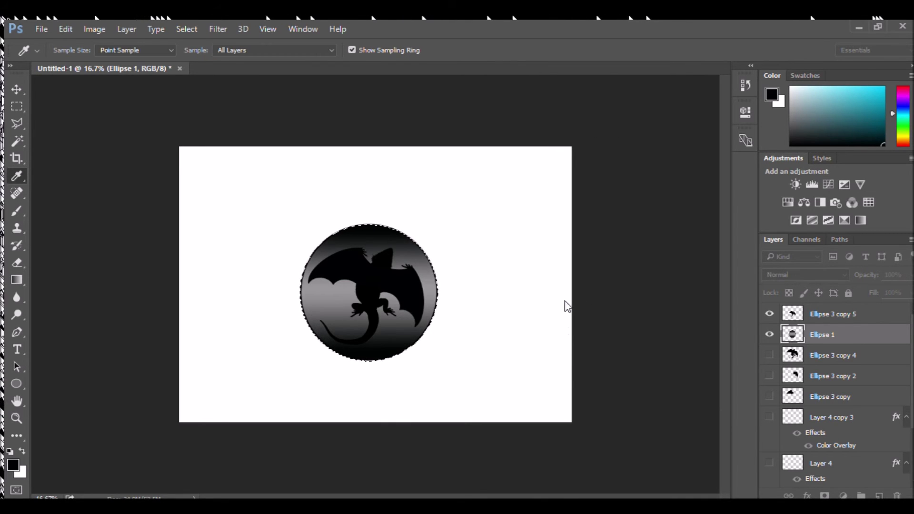
{"action": "left_click", "coordinate": [572, 110]}
{"action": "left_click_drag", "start_coordinate": [367, 234], "coordinate": [378, 329]}
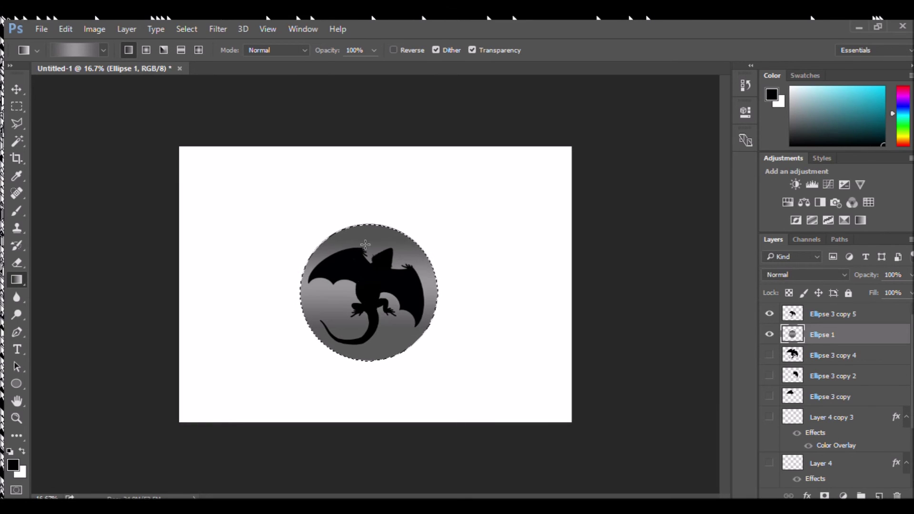
{"action": "left_click_drag", "start_coordinate": [371, 257], "coordinate": [371, 321]}
{"action": "key", "text": "v"}
{"action": "left_click", "coordinate": [234, 235]}
{"action": "key", "text": "m"}
{"action": "left_click", "coordinate": [235, 235]}
{"action": "key", "text": "v"}
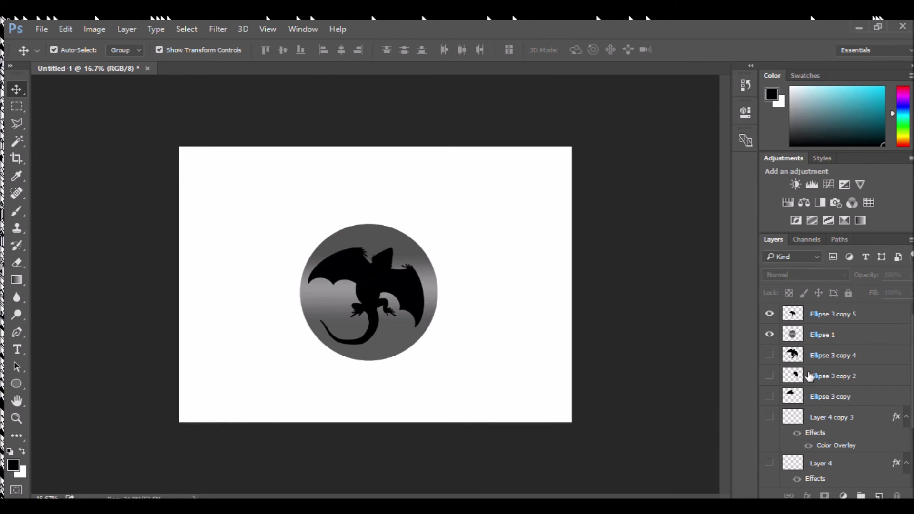
Duplicate the circle layer Ellipse 1 and scale the copy to about 103.4%.
{"action": "left_click", "coordinate": [809, 335]}
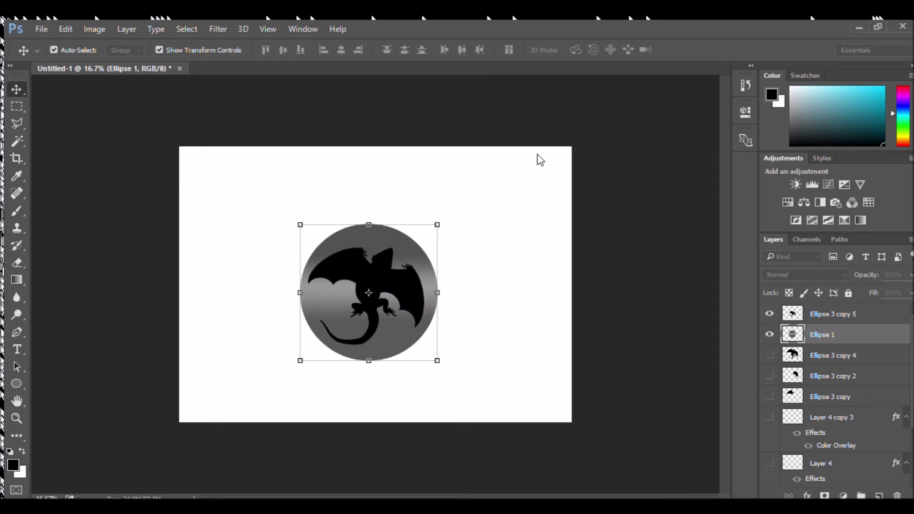
{"action": "key", "text": "ctrl+j"}
{"action": "key", "text": "ctrl+t"}
{"action": "left_click_drag", "start_coordinate": [298, 363], "coordinate": [295, 366]}
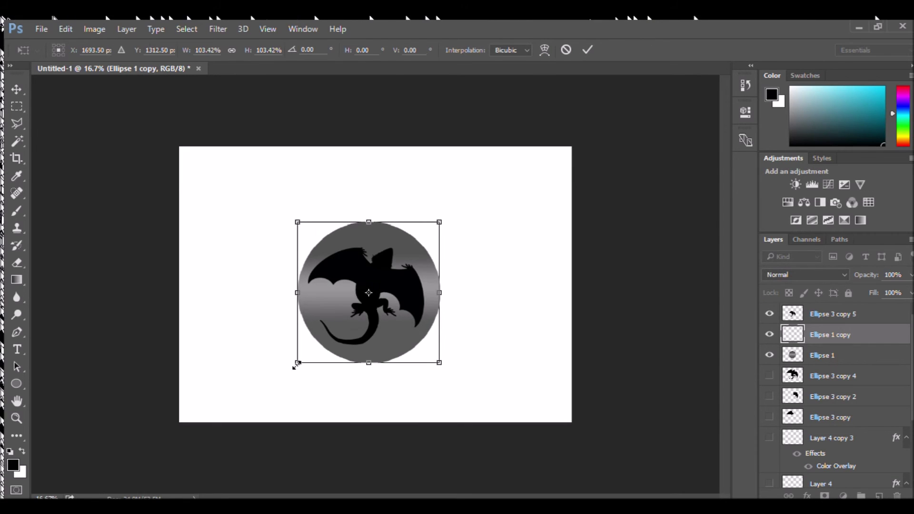
Fill the enlarged circle copy with black using the Paint Bucket and place it beneath the visible grey circle as an outline.
{"action": "left_click", "coordinate": [17, 279]}
{"action": "right_click", "coordinate": [17, 278]}
{"action": "left_click", "coordinate": [59, 290]}
{"action": "left_click", "coordinate": [769, 355]}
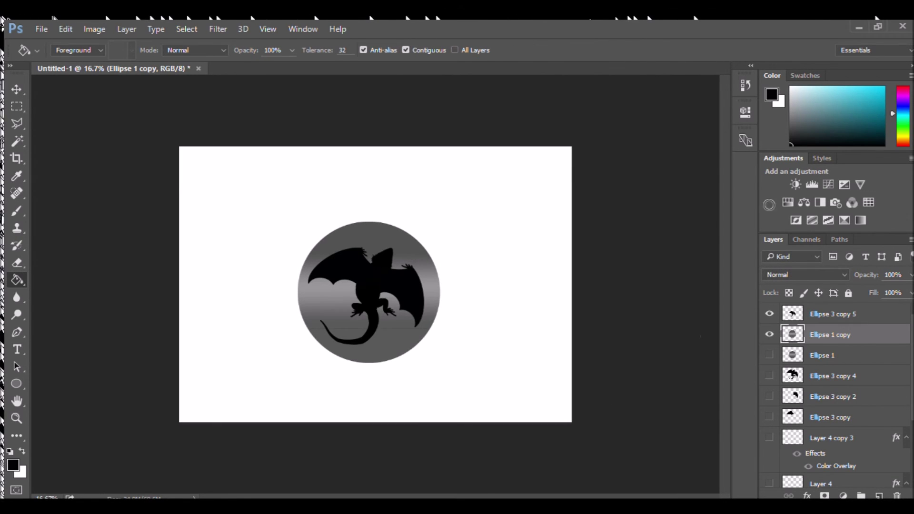
{"action": "left_click", "coordinate": [387, 318]}
{"action": "left_click", "coordinate": [423, 287]}
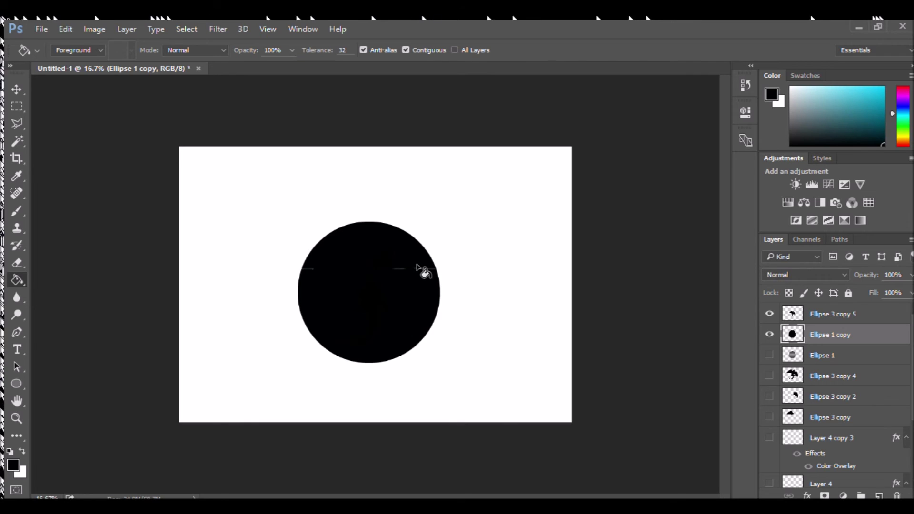
{"action": "left_click", "coordinate": [14, 89]}
{"action": "left_click", "coordinate": [628, 438]}
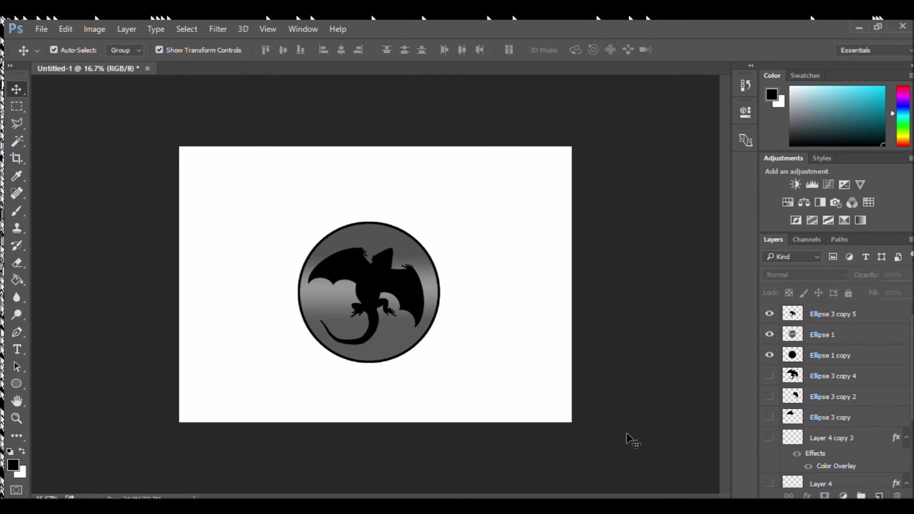
Sample the circle's dark grey as the foreground colour with the Brush tool on the Ellipse 1 layer.
{"action": "key", "text": "ctrl+plus"}
{"action": "key", "text": "ctrl+plus"}
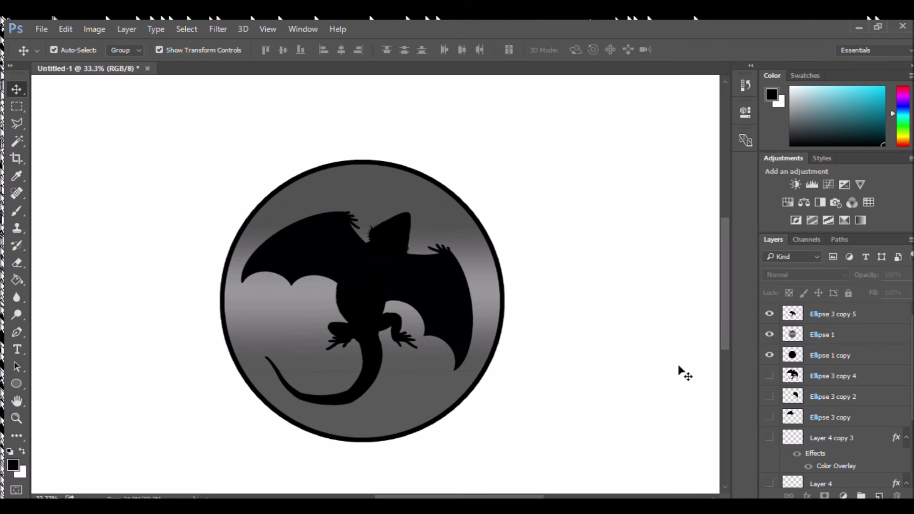
{"action": "left_click", "coordinate": [822, 335]}
{"action": "key", "text": "b"}
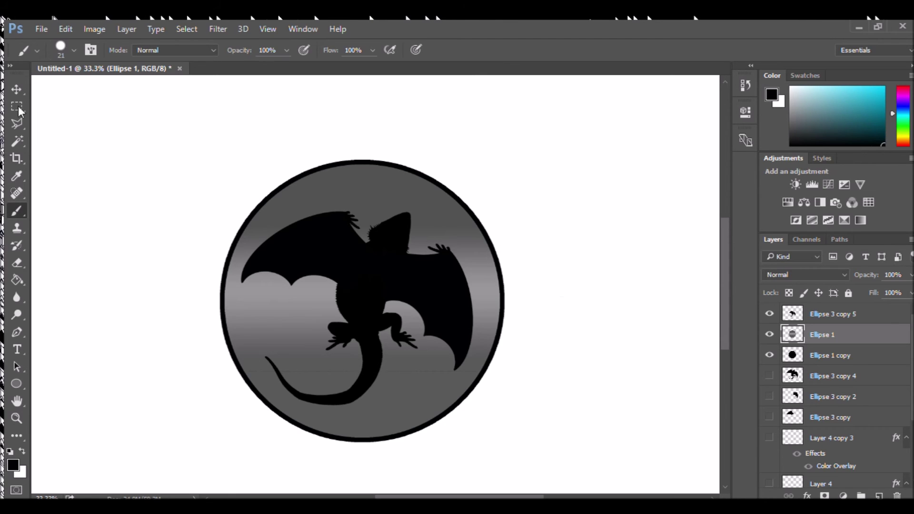
{"action": "left_click", "coordinate": [310, 379], "text": "alt"}
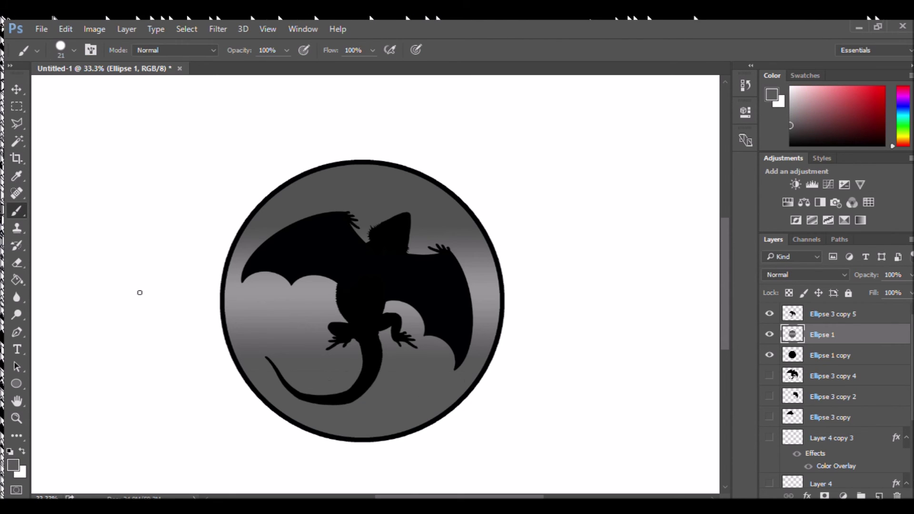
Select the dragon and both circle layers and rotate the whole emblem clockwise so the dragon's head tilts sideways.
{"action": "key", "text": "v"}
{"action": "left_click", "coordinate": [604, 316]}
{"action": "left_click", "coordinate": [822, 355]}
{"action": "left_click", "coordinate": [793, 320], "text": "shift"}
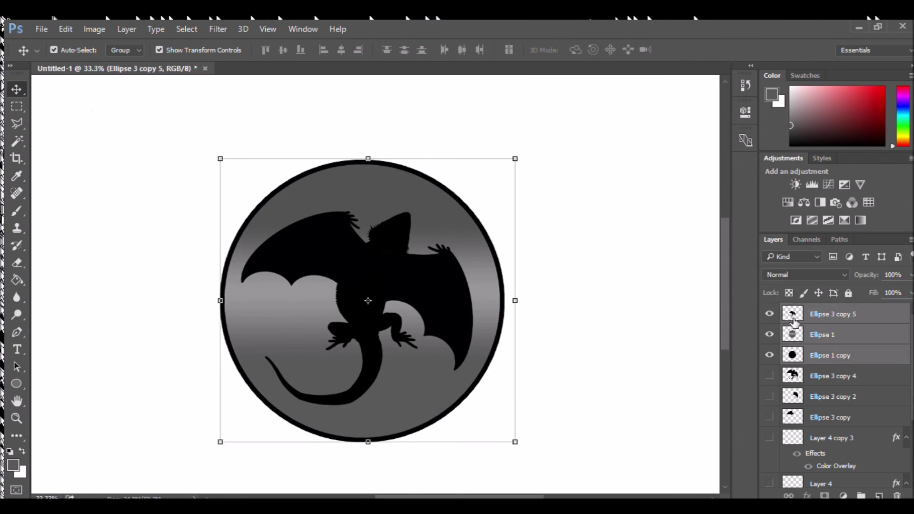
{"action": "left_click_drag", "start_coordinate": [528, 159], "coordinate": [611, 258]}
{"action": "key", "text": "Return"}
{"action": "left_click", "coordinate": [607, 337]}
{"action": "key", "text": "ctrl+minus"}
{"action": "key", "text": "ctrl+minus"}
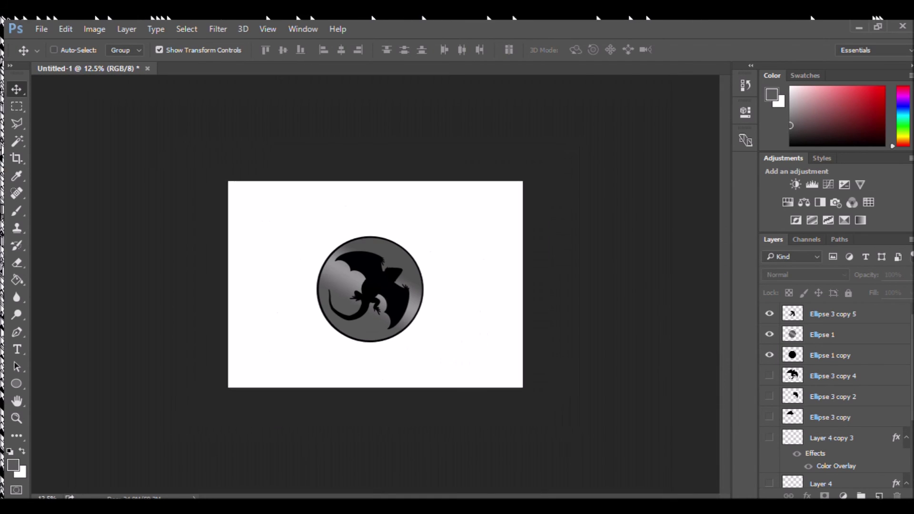
Duplicate the three emblem layers, hide the originals, and merge the copies into one layer.
{"action": "key", "text": "ctrl+alt+a"}
{"action": "key", "text": "ctrl+j"}
{"action": "left_click_drag", "start_coordinate": [769, 376], "coordinate": [770, 404]}
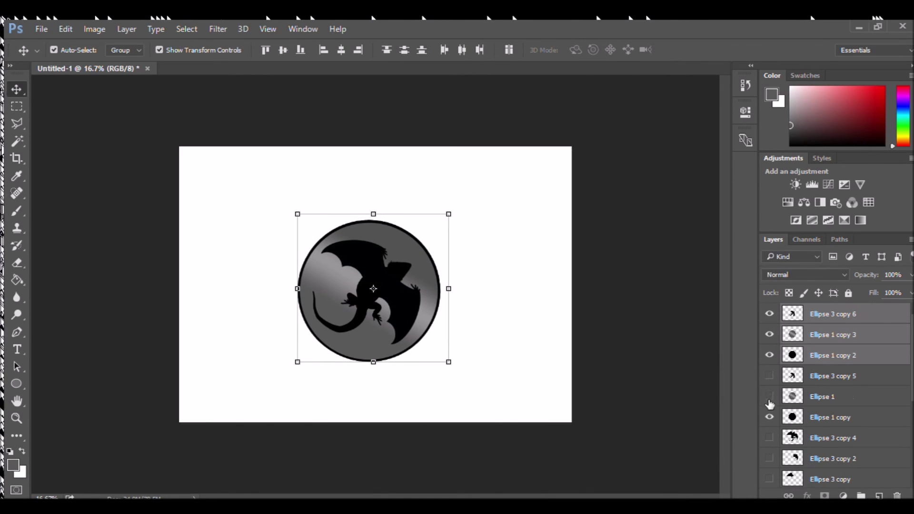
{"action": "key", "text": "ctrl+e"}
Hide the merged emblem, move Layer 4 copy 2 directly beneath it in the layer order, and show that layer.
{"action": "left_click_drag", "start_coordinate": [909, 380], "coordinate": [909, 437]}
{"action": "left_click", "coordinate": [769, 314]}
{"action": "left_click_drag", "start_coordinate": [838, 432], "coordinate": [818, 324]}
{"action": "left_click", "coordinate": [769, 334]}
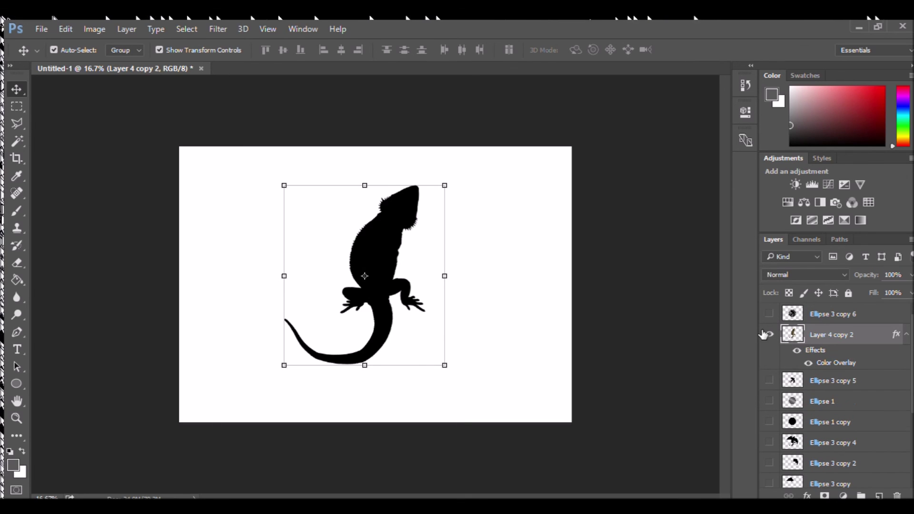
Turn off the Color Overlay on Layer 4 copy 2, hide that layer, and show the merged emblem again.
{"action": "key", "text": "space"}
{"action": "left_click", "coordinate": [808, 362]}
{"action": "left_click", "coordinate": [769, 335]}
{"action": "left_click", "coordinate": [769, 313]}
{"action": "left_click", "coordinate": [769, 334]}
{"action": "left_click", "coordinate": [770, 335]}
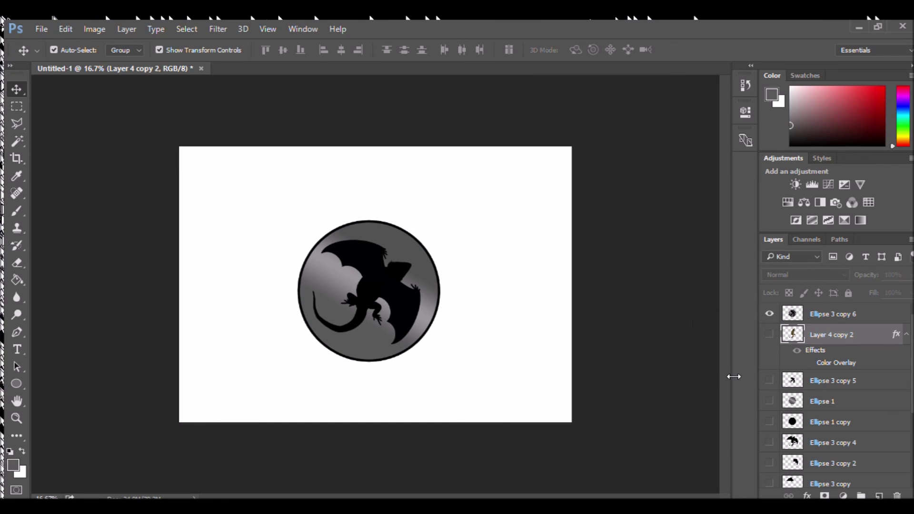